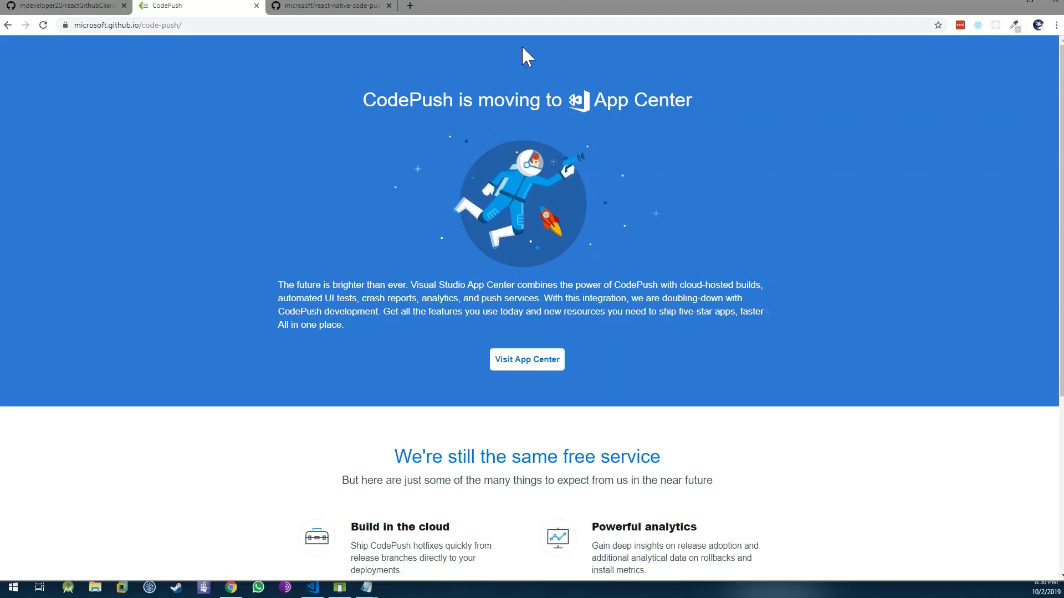
# Step: Browse the CodePush page and react-native-code-push README, then return to the reactGithubClient README
pyautogui.doubleClick(429, 102)
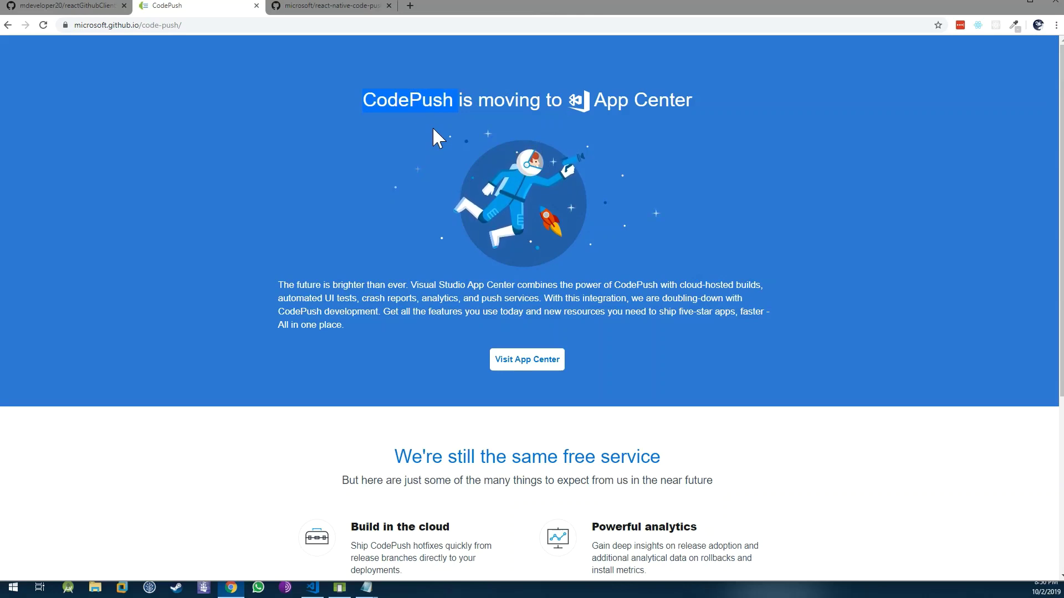
pyautogui.click(324, 7)
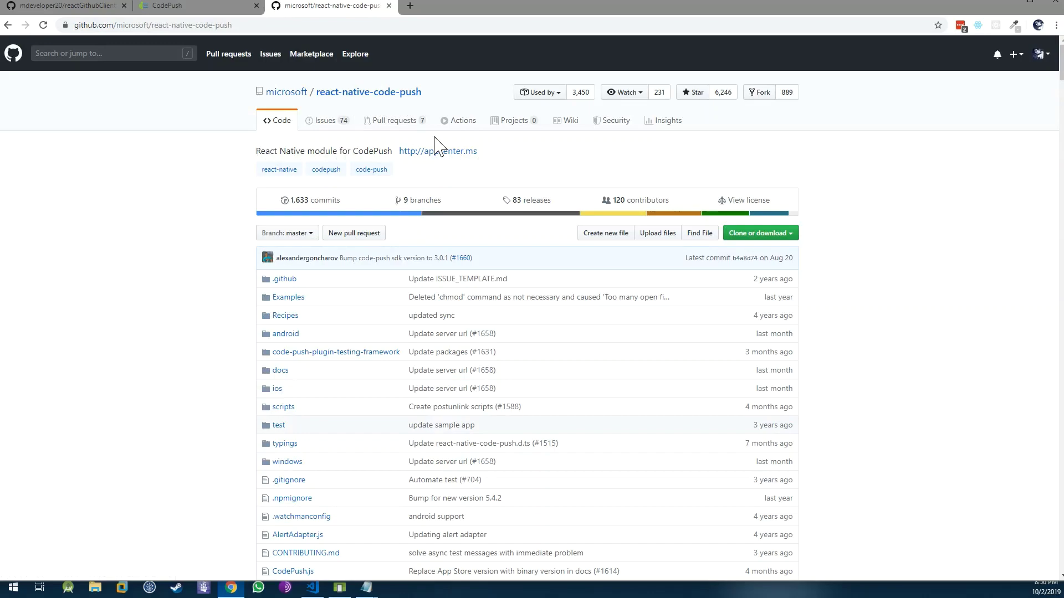
pyautogui.scroll(-2, 228, 172)
pyautogui.scroll(-2, 228, 172)
pyautogui.scroll(-1, 232, 176)
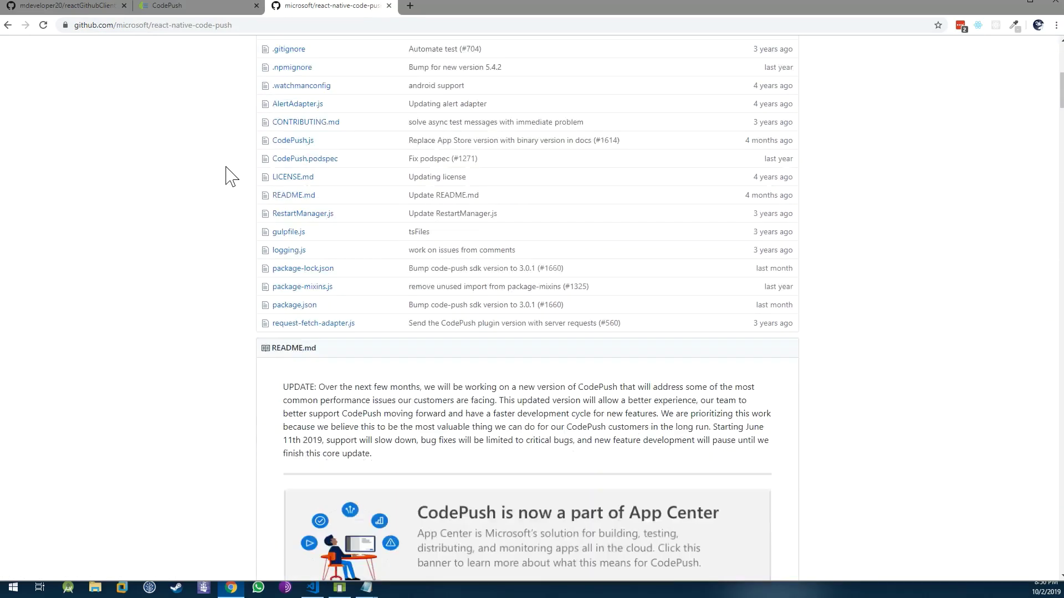
pyautogui.scroll(-2, 232, 176)
pyautogui.scroll(-2, 231, 176)
pyautogui.scroll(-1, 231, 176)
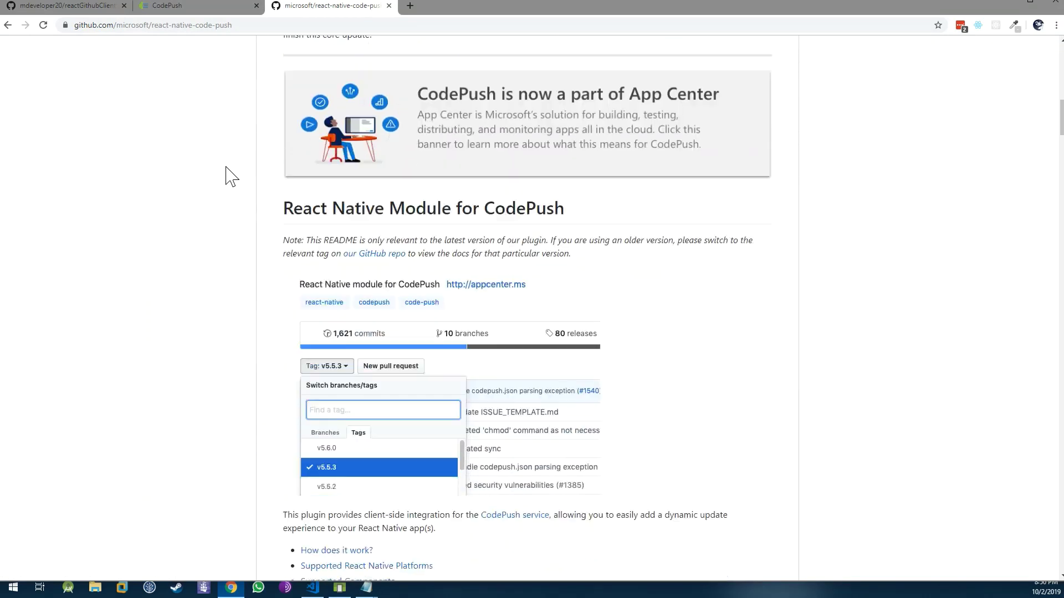
pyautogui.scroll(-1, 231, 176)
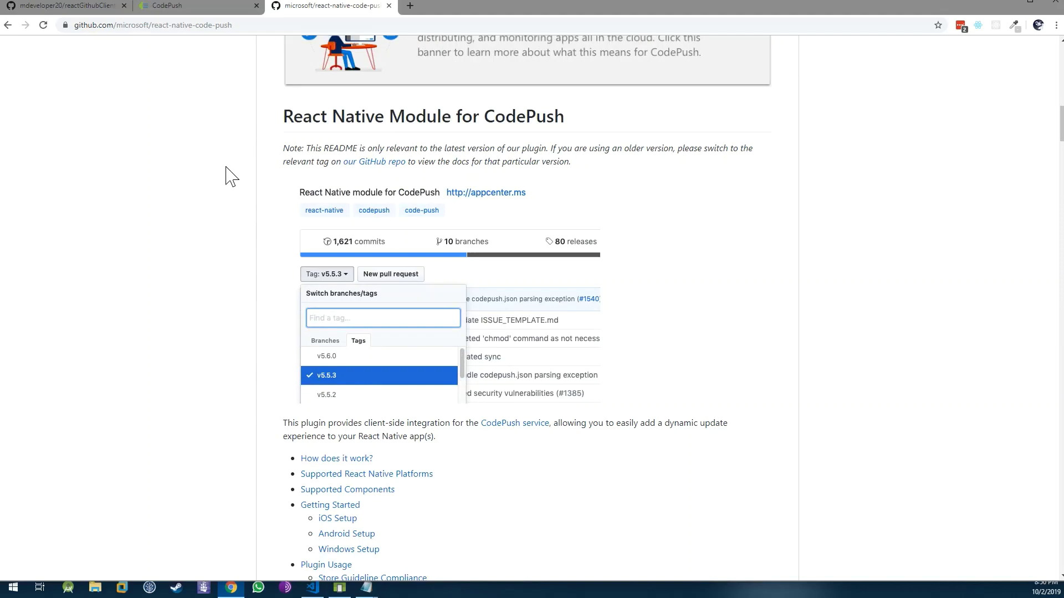
pyautogui.scroll(6, 231, 177)
pyautogui.scroll(4, 231, 177)
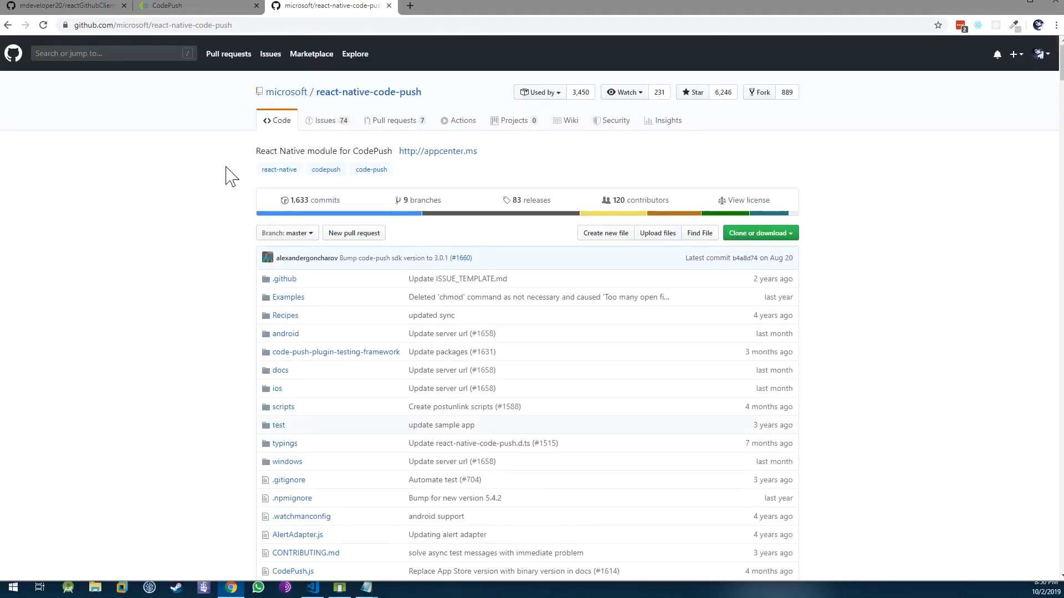
pyautogui.click(94, 14)
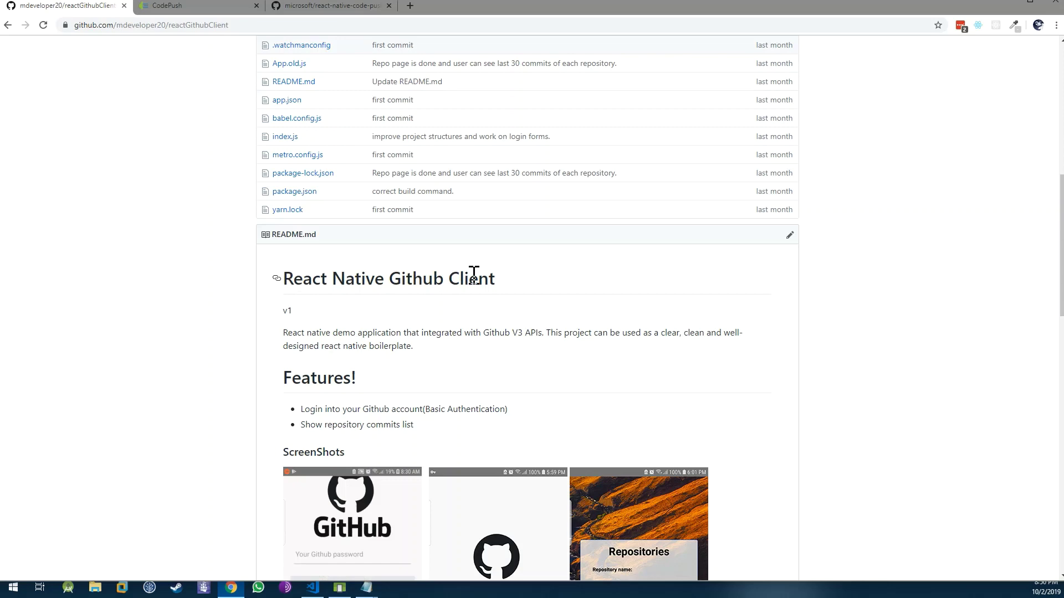
pyautogui.scroll(-1, 473, 283)
pyautogui.scroll(-2, 473, 282)
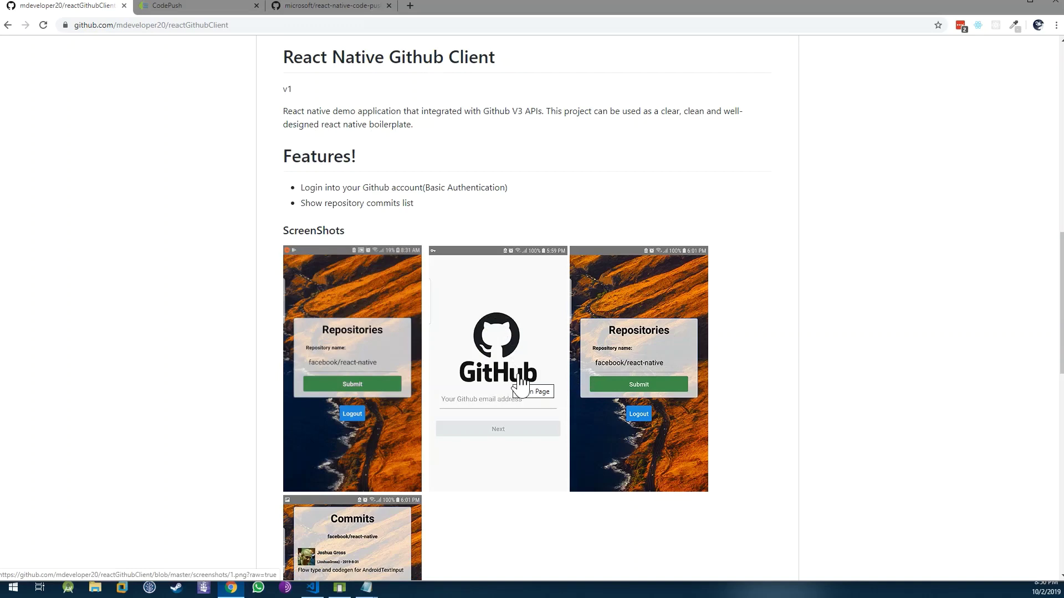
pyautogui.scroll(-1, 598, 387)
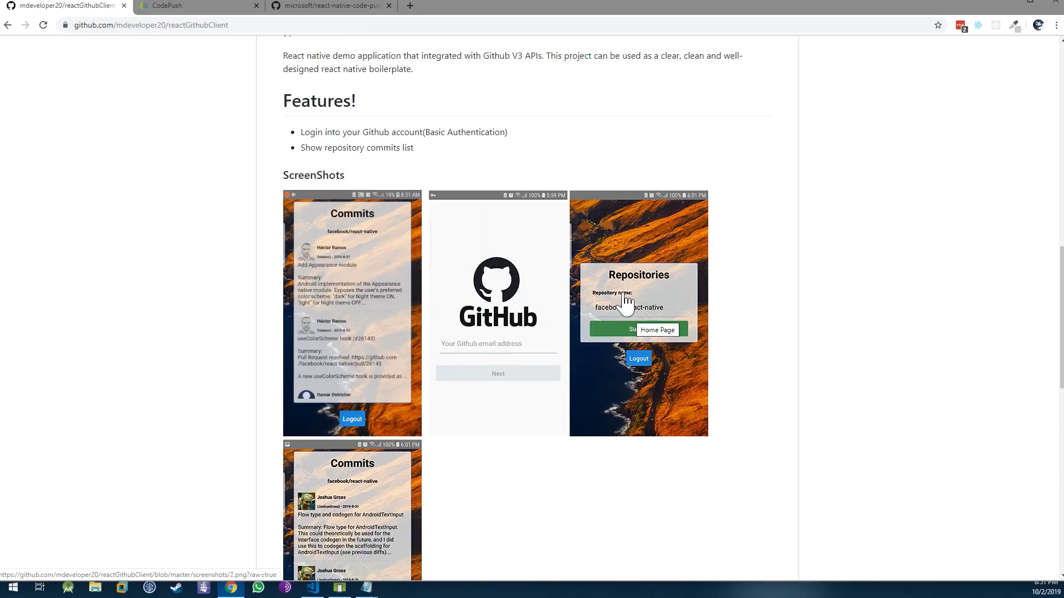
pyautogui.scroll(-3, 636, 333)
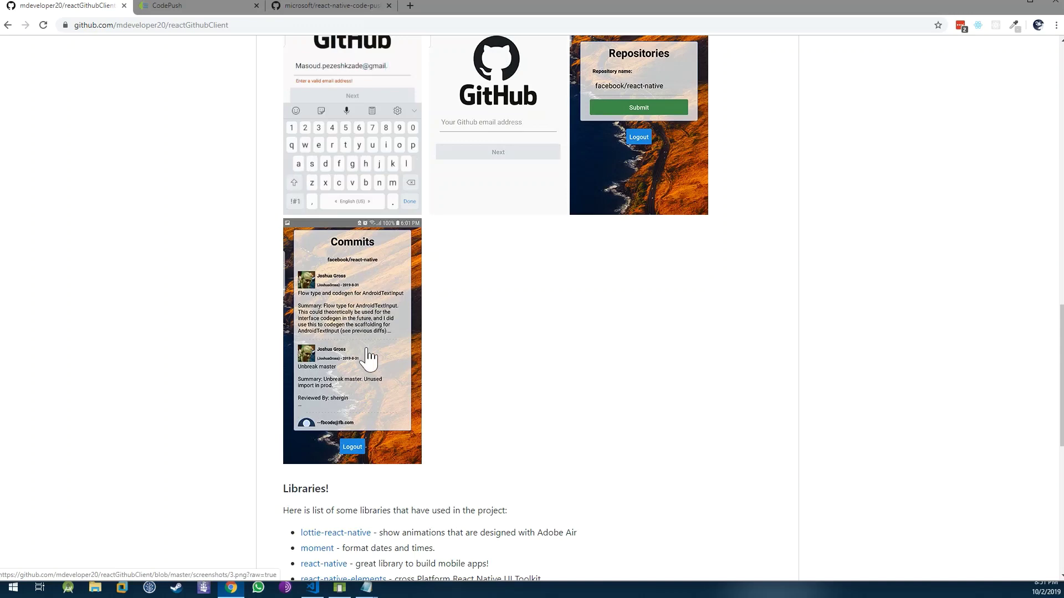
pyautogui.scroll(5, 368, 358)
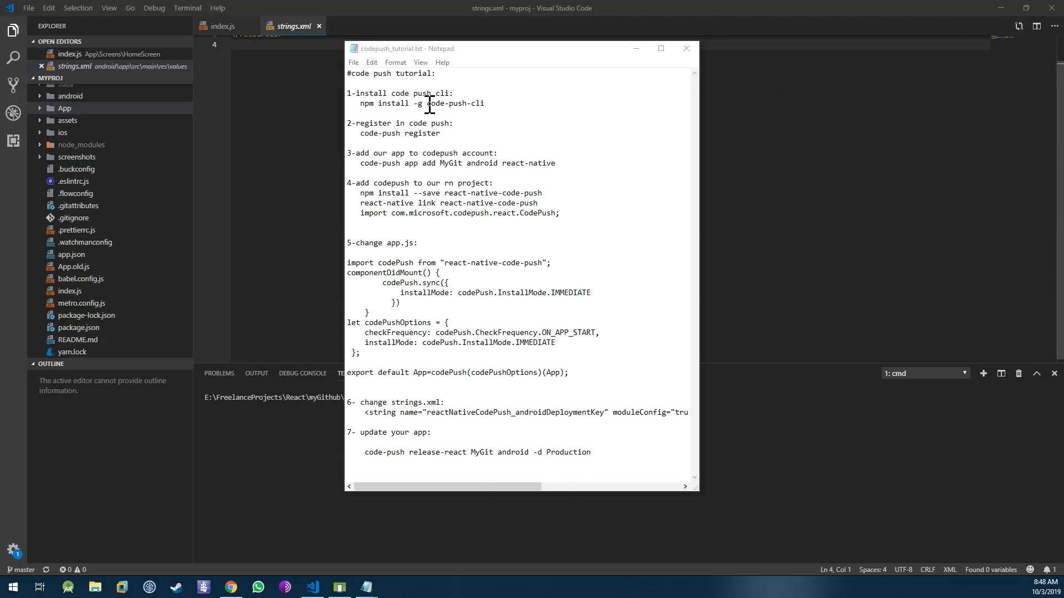
# Step: Select and copy the 'npm install -g code-push-cli' line in codepush_tutorial.txt
pyautogui.moveTo(427, 104); pyautogui.dragTo(491, 108)
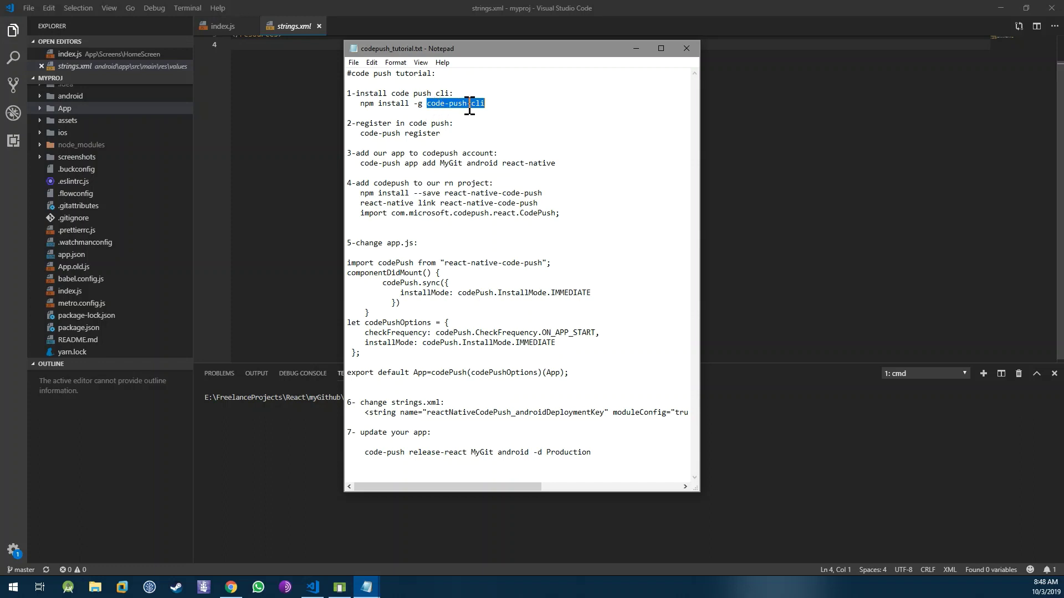
pyautogui.doubleClick(432, 133)
pyautogui.moveTo(361, 103); pyautogui.dragTo(487, 104)
pyautogui.hotkey('ctrl', 'c')
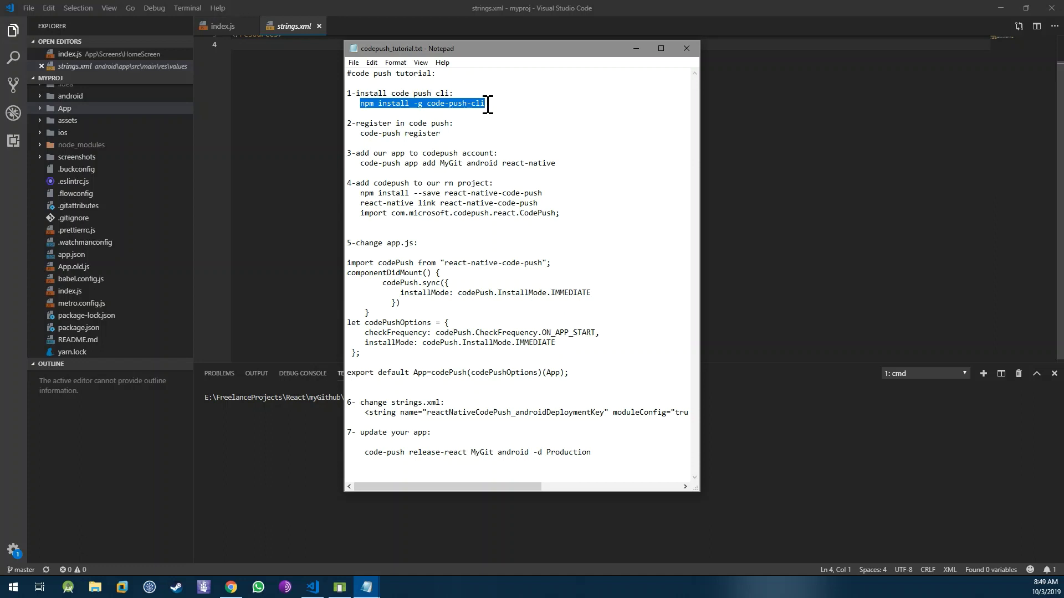
# Step: Paste and run 'npm install -g code-push-cli' in the integrated terminal
pyautogui.click(297, 429)
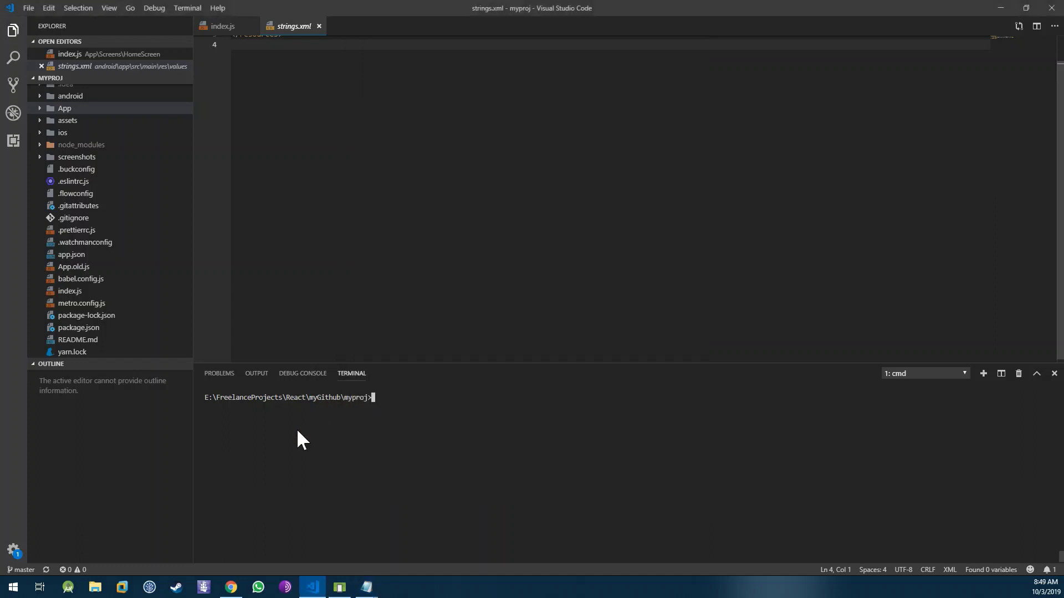
pyautogui.hotkey('ctrl', 'v')
pyautogui.press('Return')
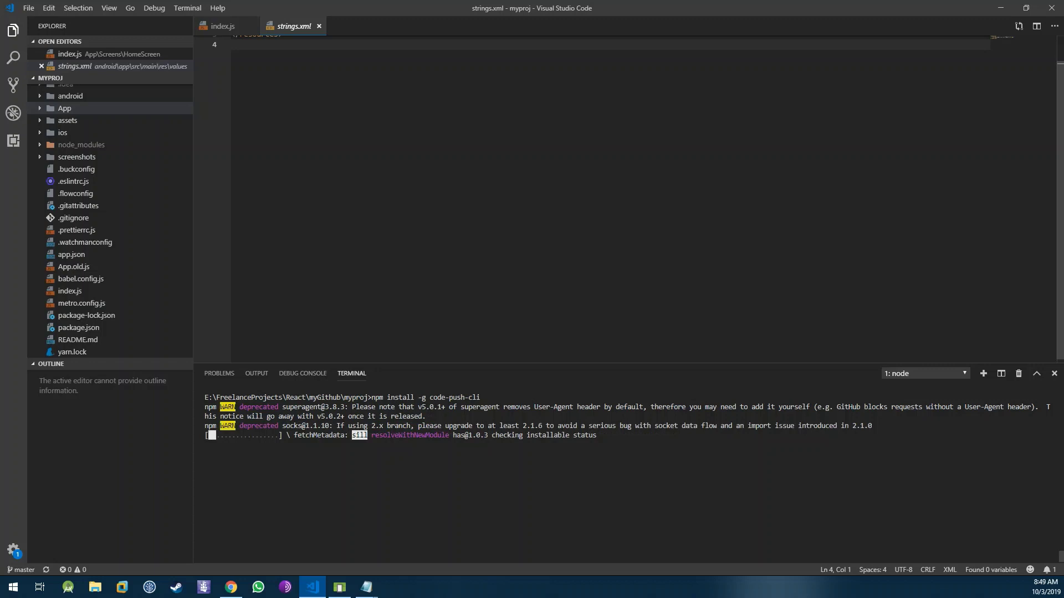
# Step: Run 'code-push' to list its commands, then run 'code-push register'
pyautogui.click(537, 464)
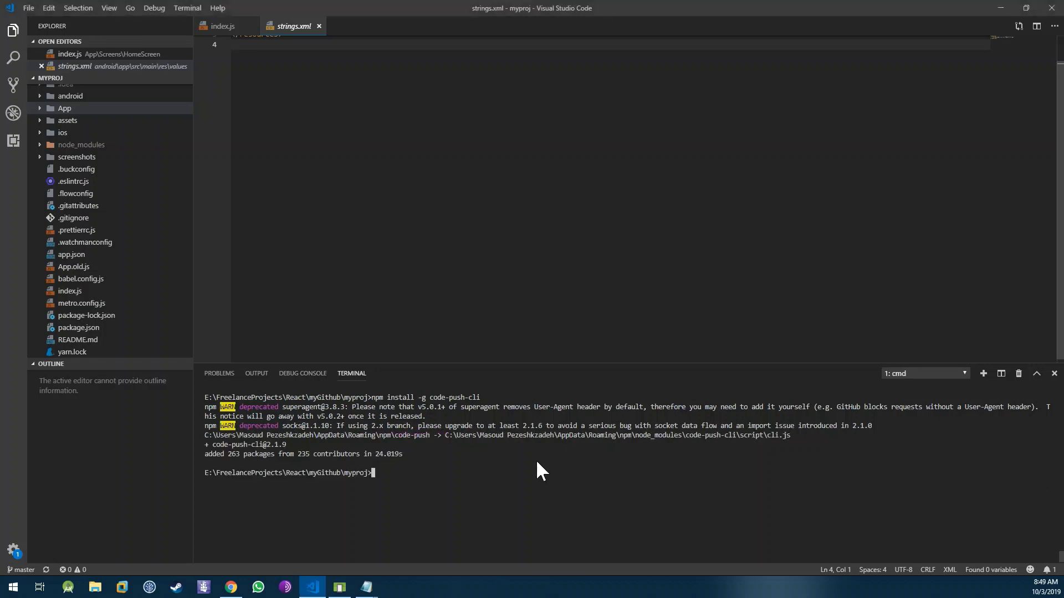
pyautogui.write('cod')
pyautogui.write('e-push')
pyautogui.press('Return')
pyautogui.scroll(2, 329, 487)
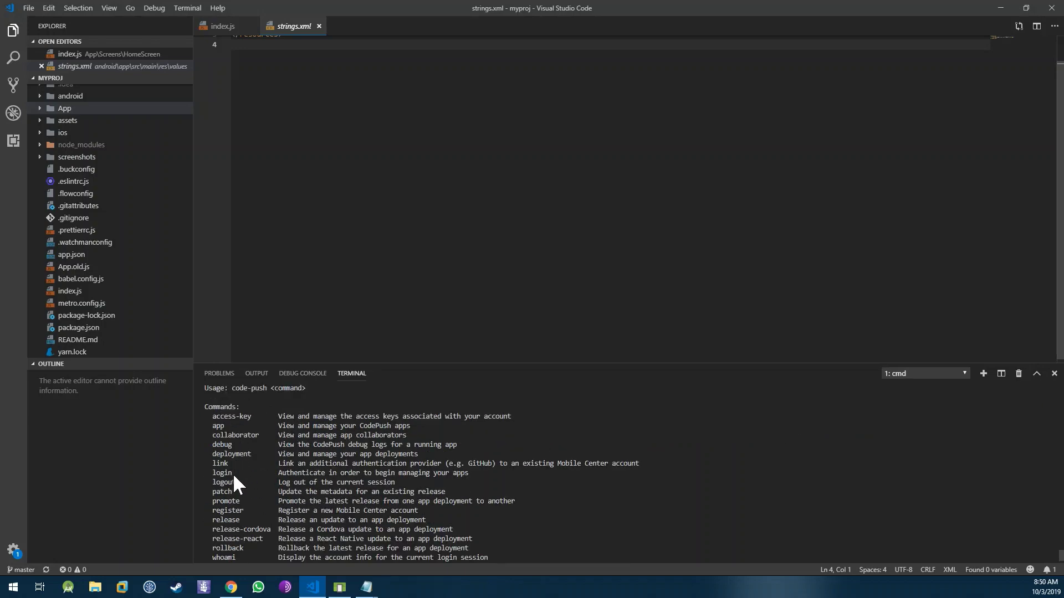
pyautogui.scroll(-2, 233, 473)
pyautogui.scroll(2, 233, 498)
pyautogui.scroll(-2, 400, 519)
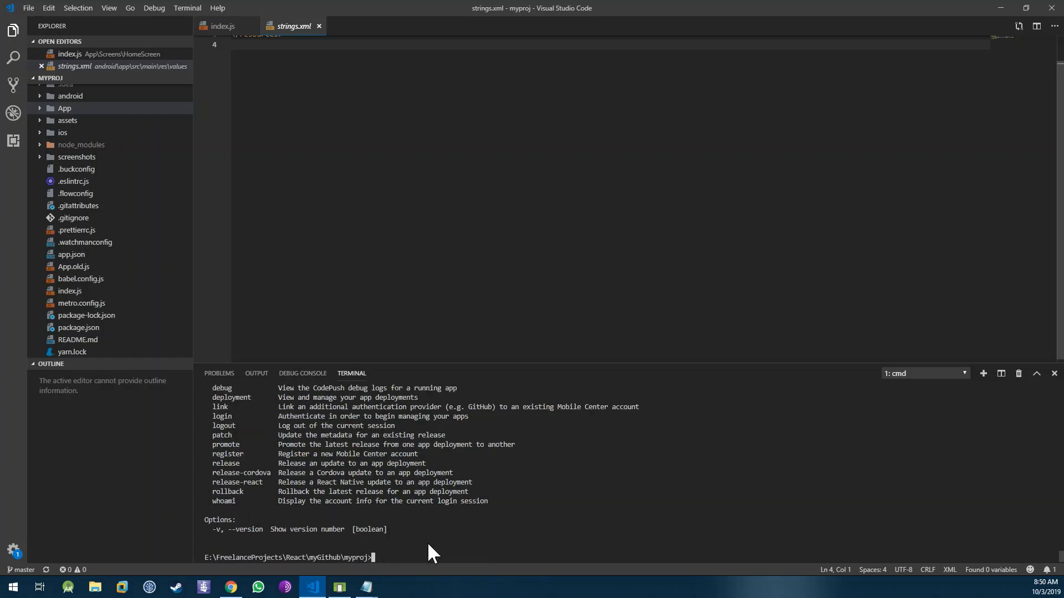
pyautogui.write('cd')
pyautogui.write('de')
pyautogui.write('-push regis')
pyautogui.press('Return')
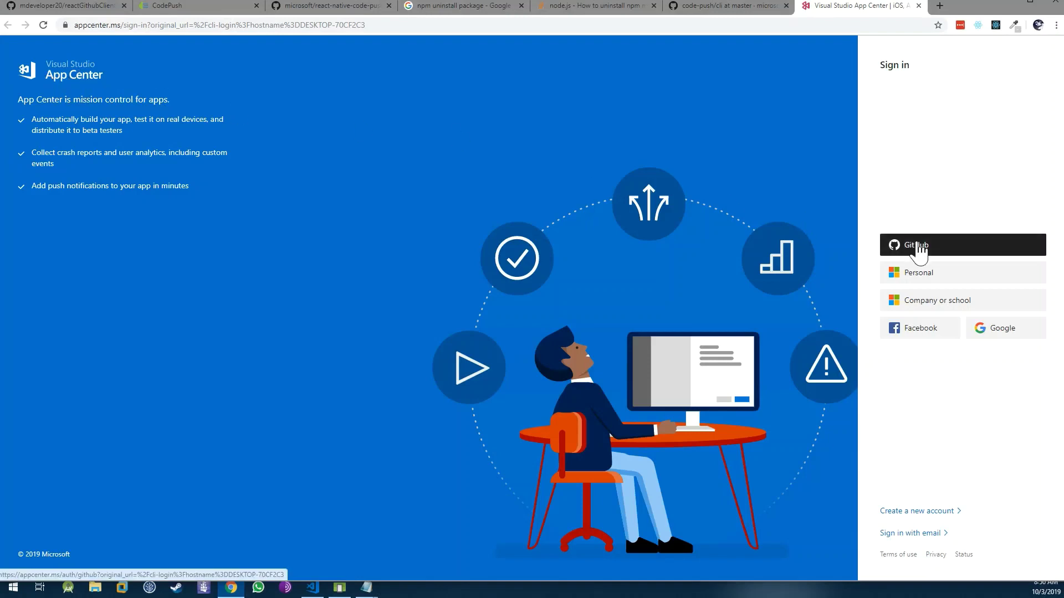
# Step: Choose an account provider and trim the email domain from the username
pyautogui.click(1005, 339)
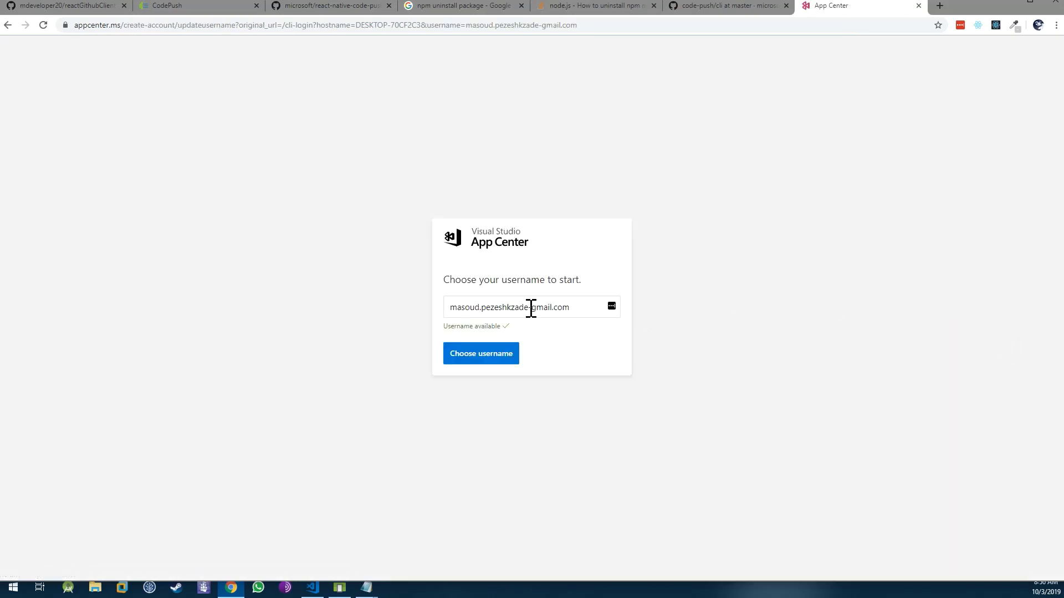
pyautogui.moveTo(529, 308); pyautogui.dragTo(585, 304)
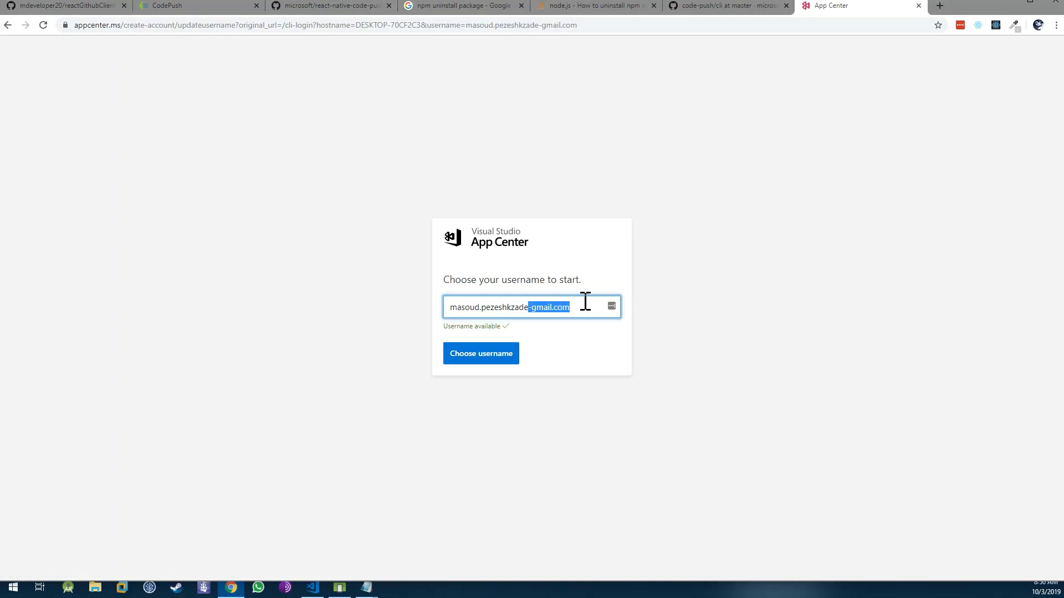
pyautogui.press('BackSpace')
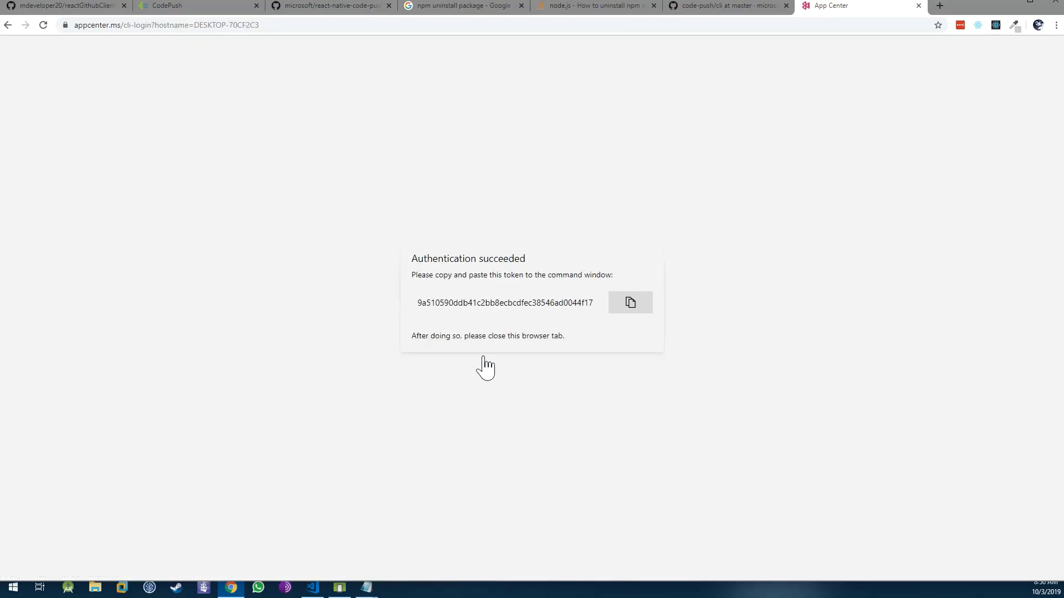
# Step: Copy the App Center authentication token and return to the VS Code terminal
pyautogui.click(468, 302)
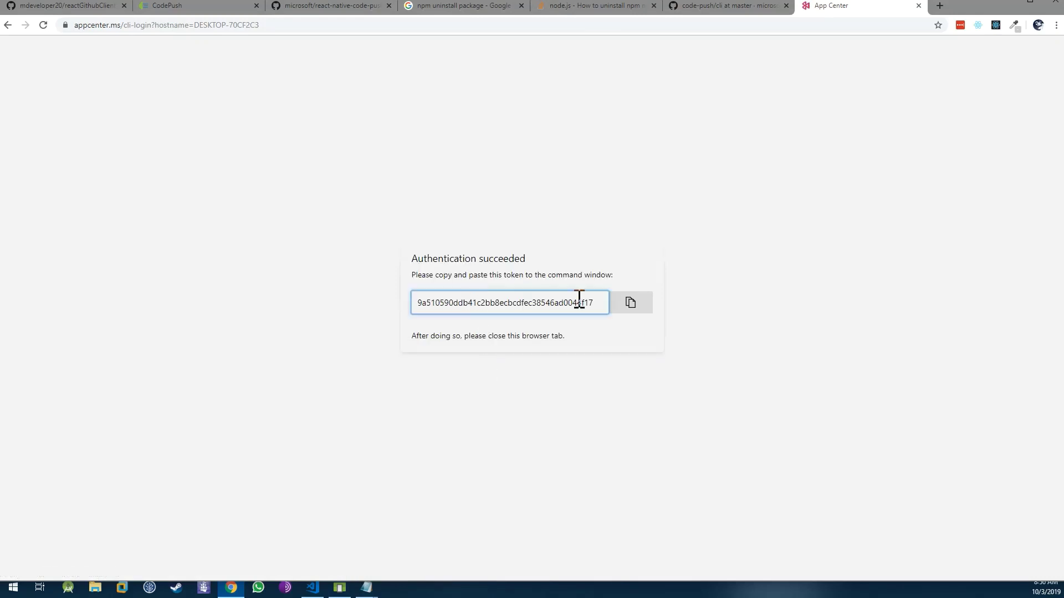
pyautogui.doubleClick(533, 308)
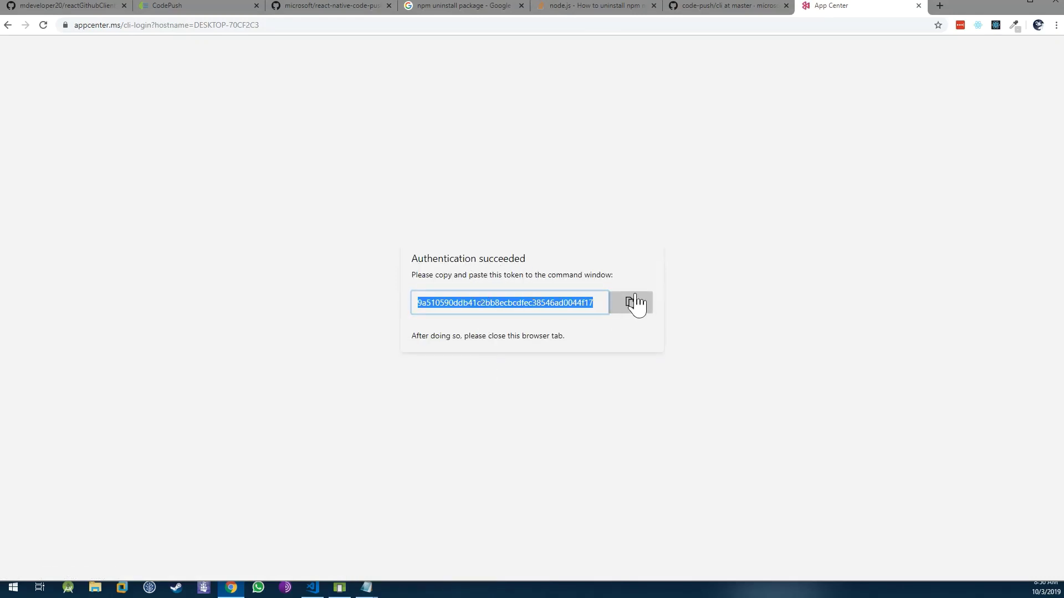
pyautogui.rightClick(569, 305)
pyautogui.click(586, 308)
pyautogui.click(460, 439)
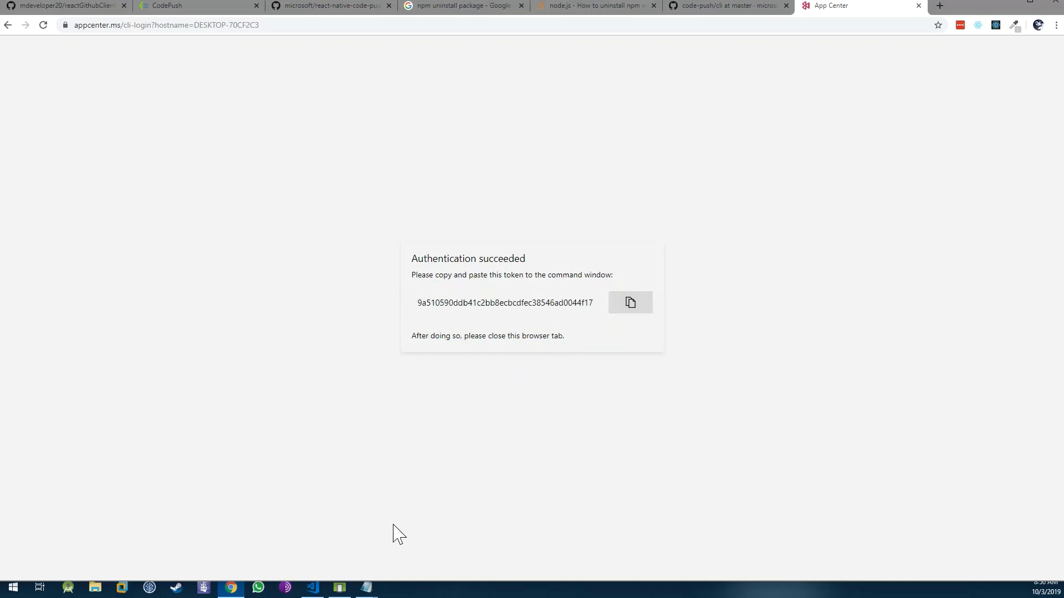
pyautogui.click(314, 586)
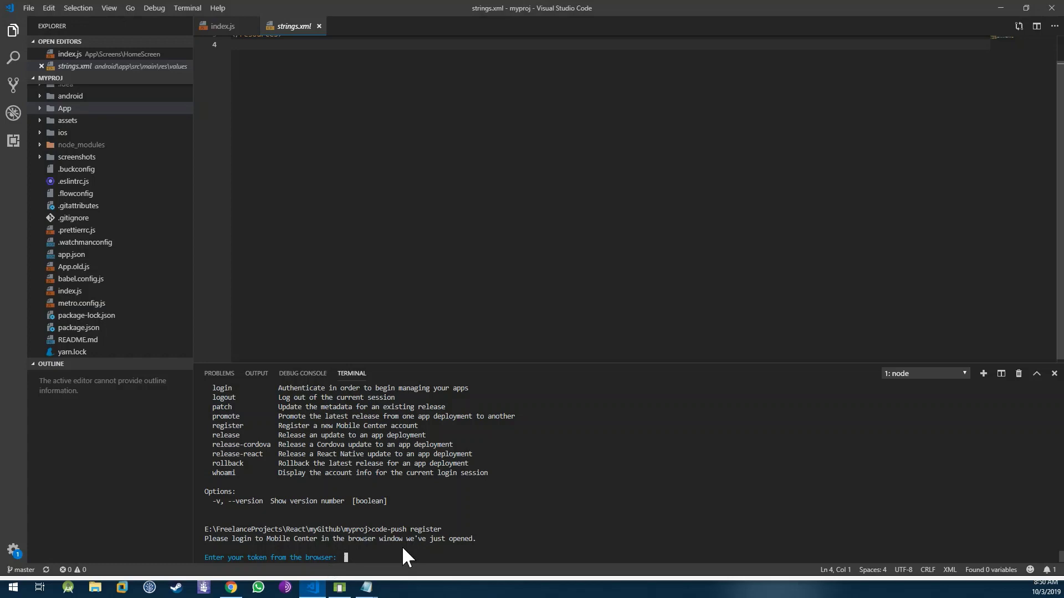
# Step: Log in with the pasted token, then prepare 'code-push app add MyGit android react-native' from the notes
pyautogui.hotkey('ctrl', 'v')
pyautogui.press('Return')
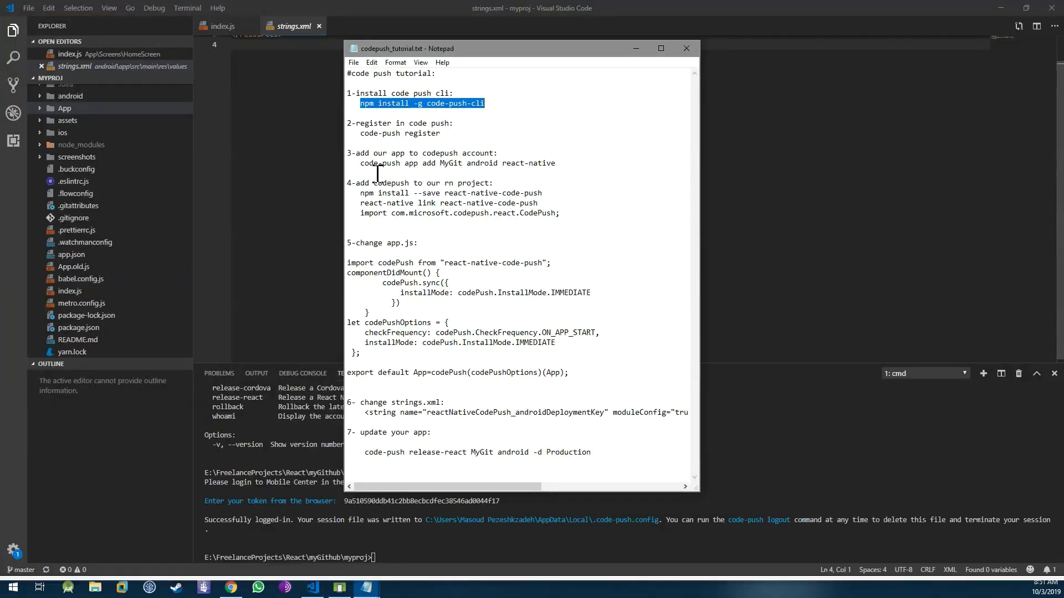
pyautogui.moveTo(360, 163); pyautogui.dragTo(407, 166)
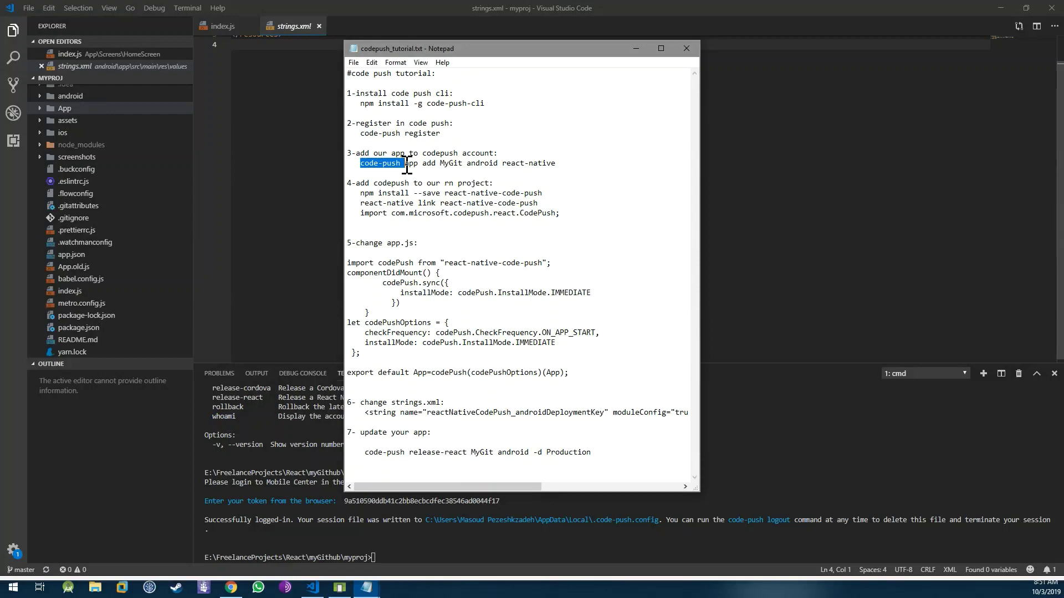
pyautogui.keyDown('shift'); pyautogui.click(563, 166); pyautogui.keyUp('shift')
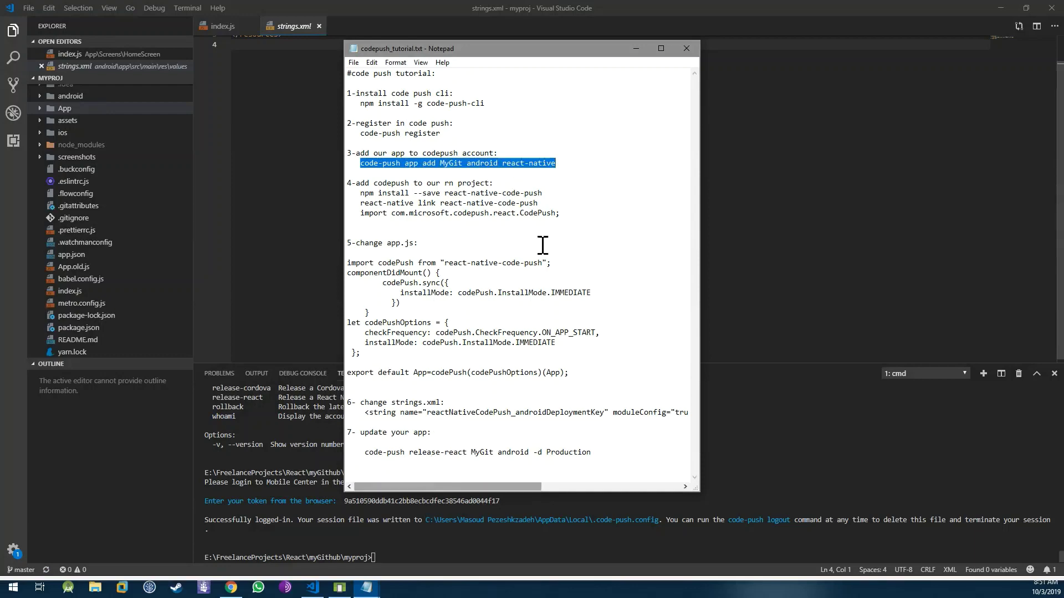
pyautogui.moveTo(463, 50); pyautogui.dragTo(789, 124)
pyautogui.click(963, 122)
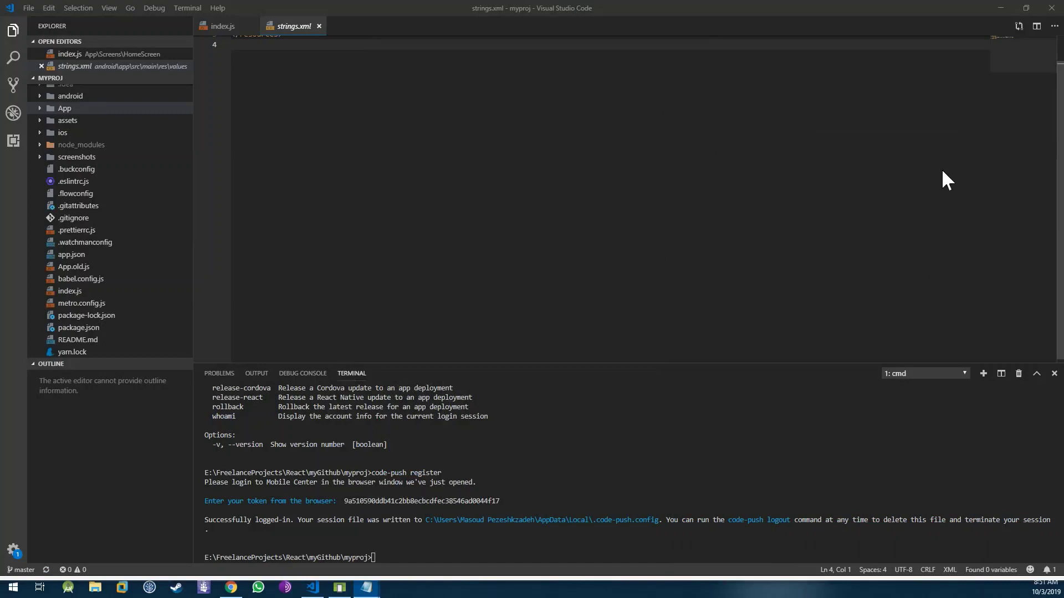
pyautogui.click(608, 484)
pyautogui.write('cod')
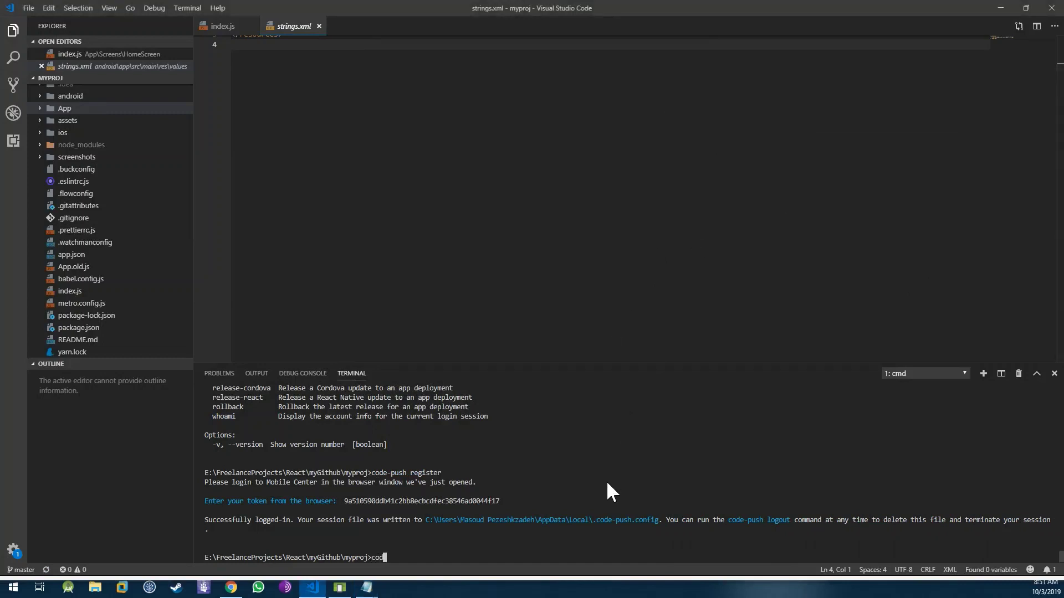
pyautogui.write('e-')
pyautogui.write('push a')
pyautogui.write('pp add ')
pyautogui.write('MyG')
pyautogui.write('it')
pyautogui.write(' android ')
pyautogui.write('react-')
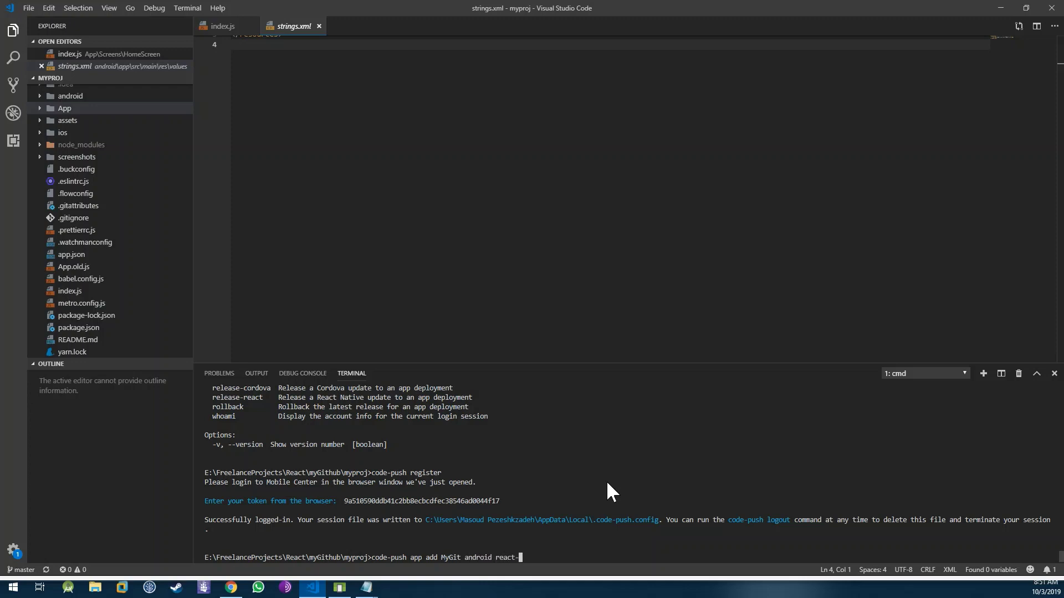
pyautogui.write('native')
# Step: Run code-push app add for MyGit and copy its Production deployment key
pyautogui.press('Return')
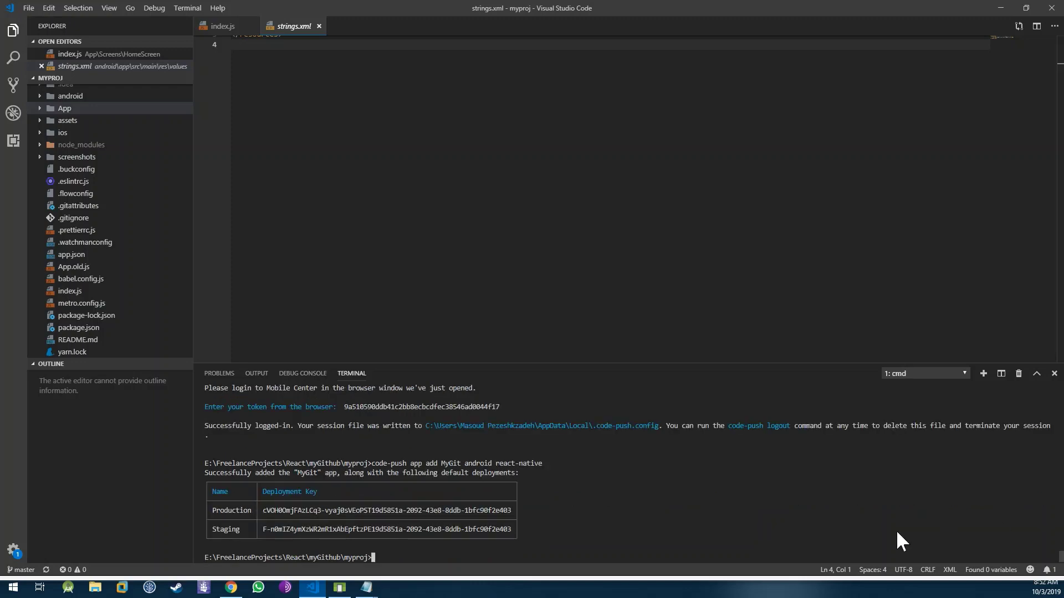
pyautogui.doubleClick(278, 511)
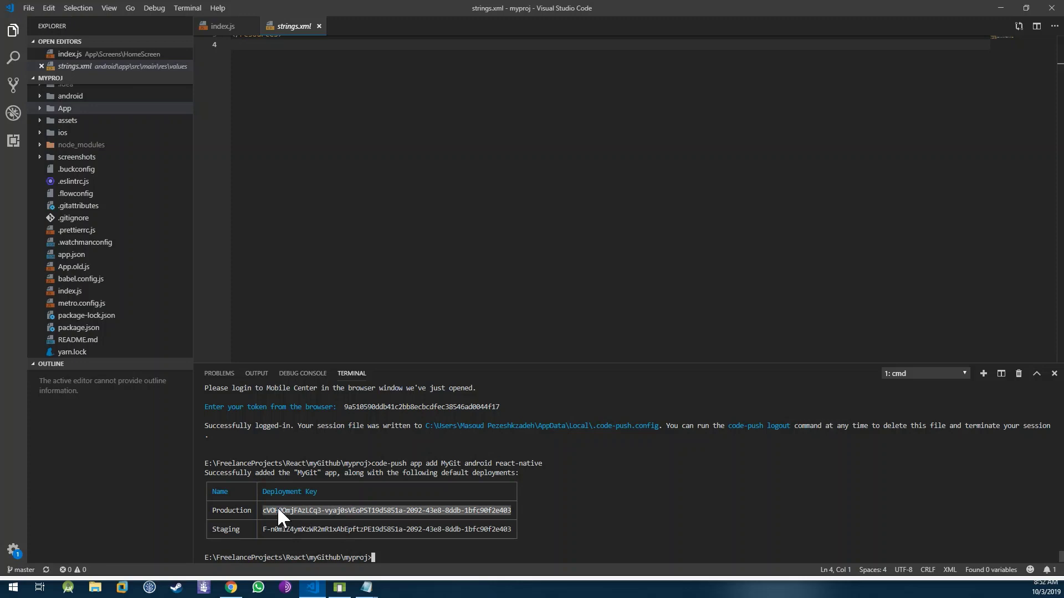
pyautogui.tripleClick(288, 529)
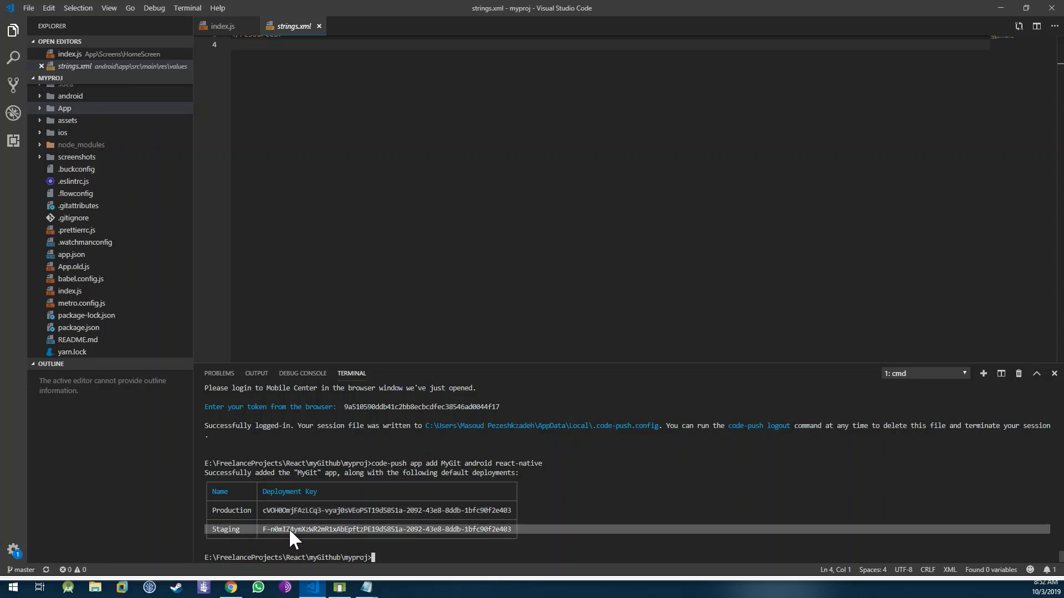
pyautogui.click(288, 528)
pyautogui.doubleClick(293, 512)
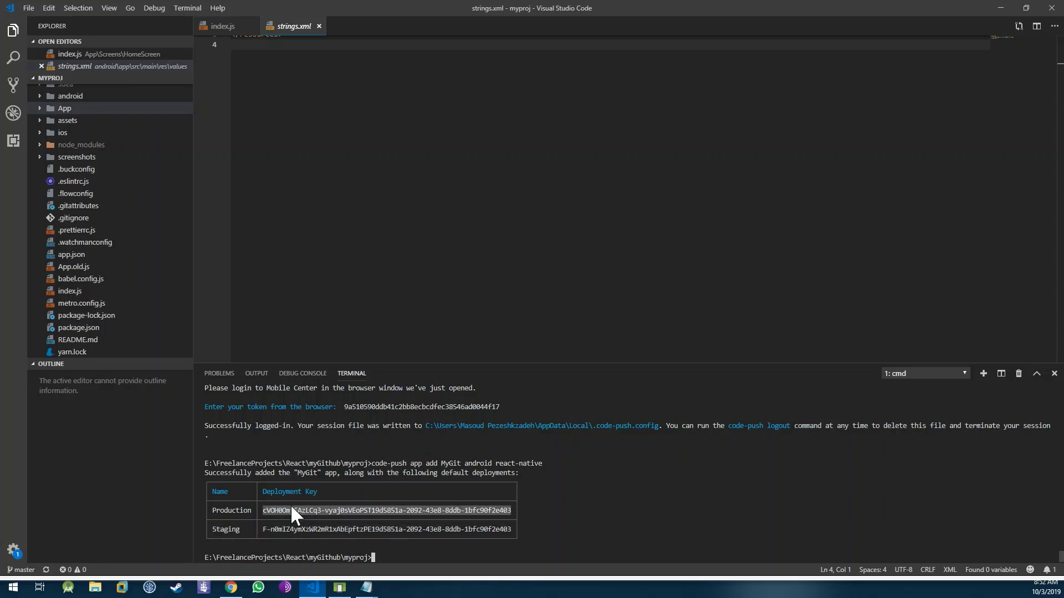
pyautogui.rightClick(293, 510)
pyautogui.doubleClick(283, 511)
pyautogui.hotkey('ctrl', 'c')
# Step: Select the Staging deployment key in the terminal table
pyautogui.hotkey('alt', 'Tab')
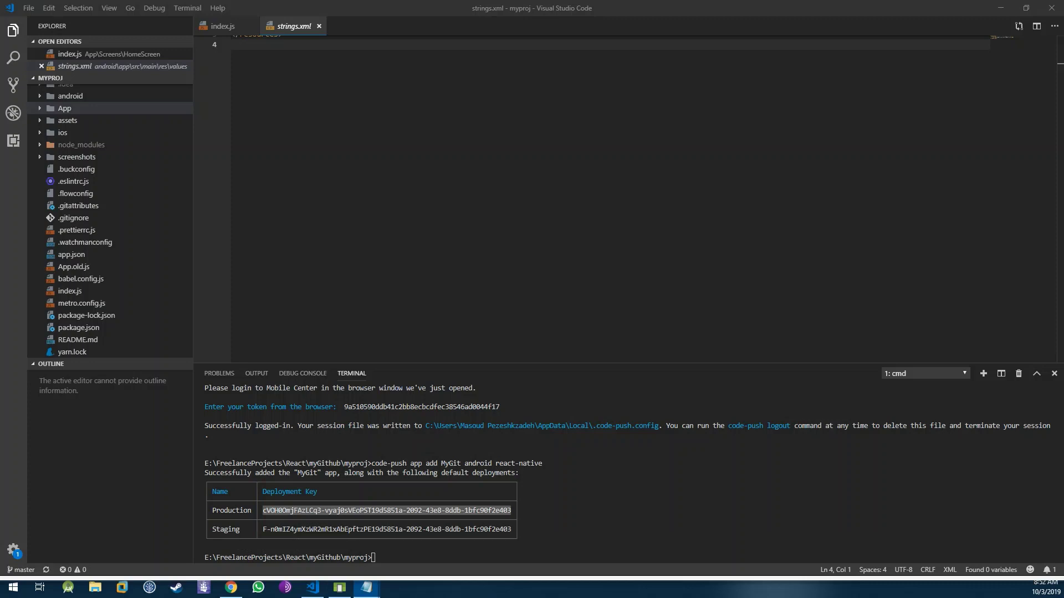
pyautogui.click(436, 533)
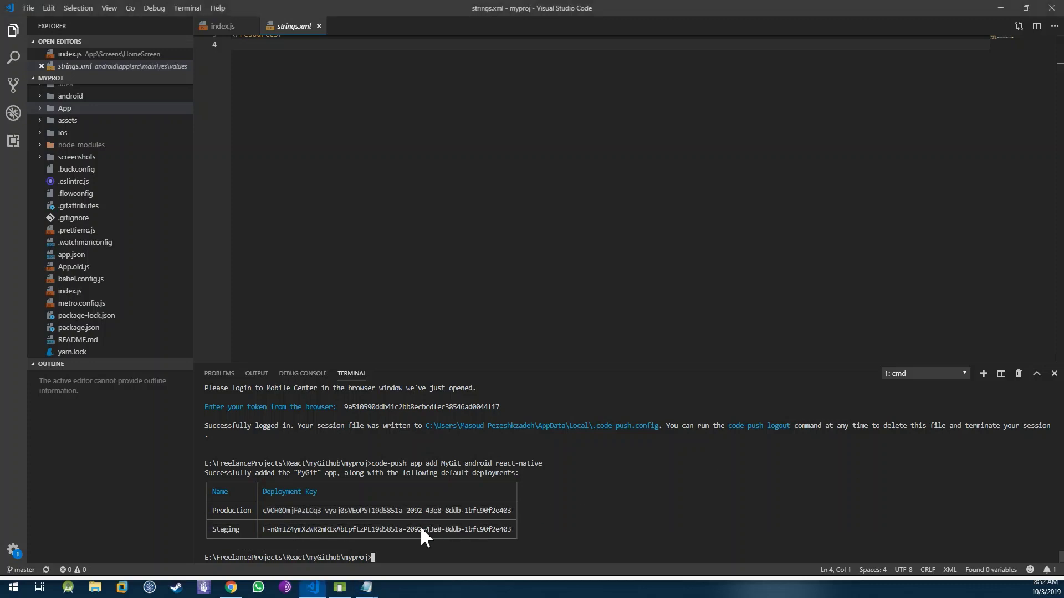
pyautogui.doubleClick(419, 526)
pyautogui.hotkey('alt', 'Tab')
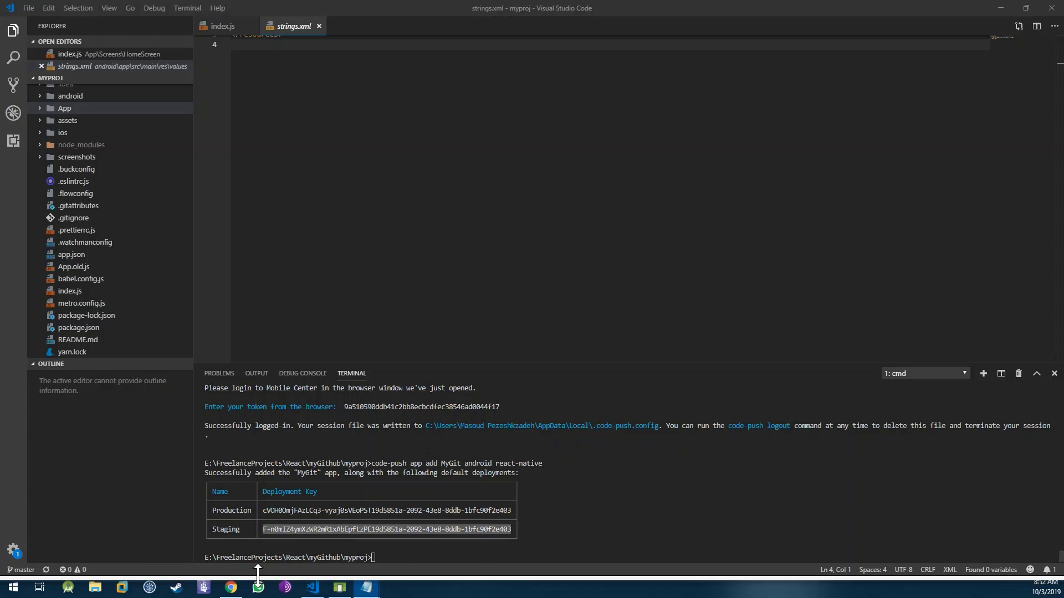
pyautogui.click(233, 589)
pyautogui.click(345, 6)
pyautogui.scroll(3, 340, 183)
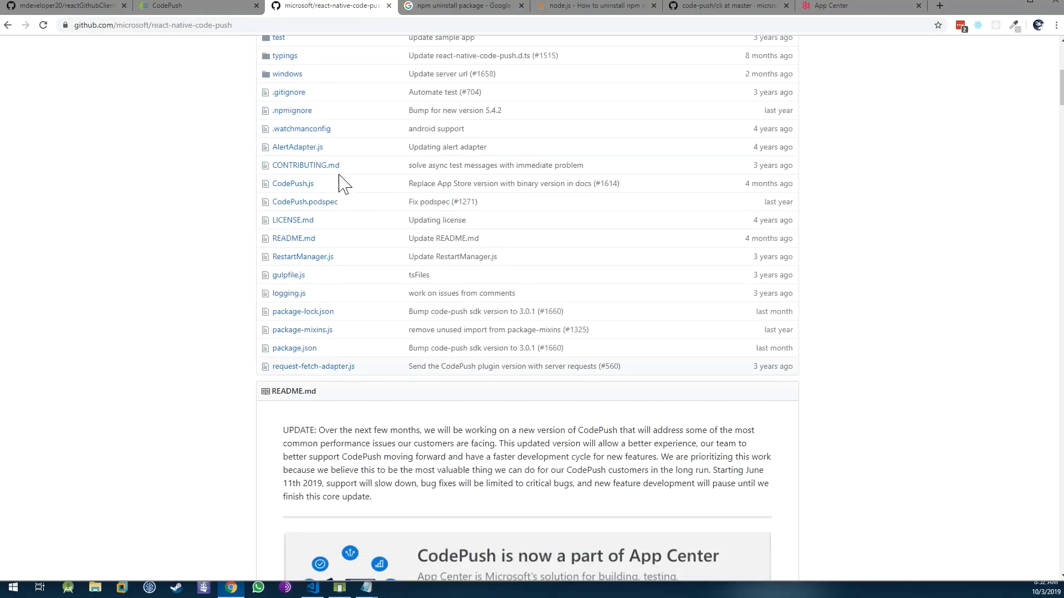
pyautogui.scroll(3, 235, 69)
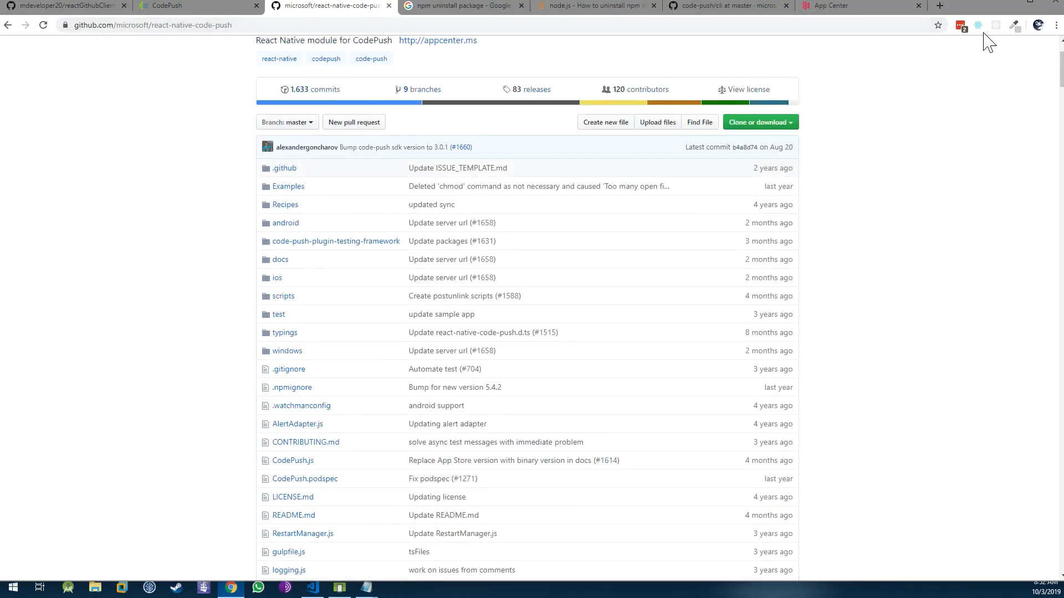
pyautogui.scroll(2, 914, 213)
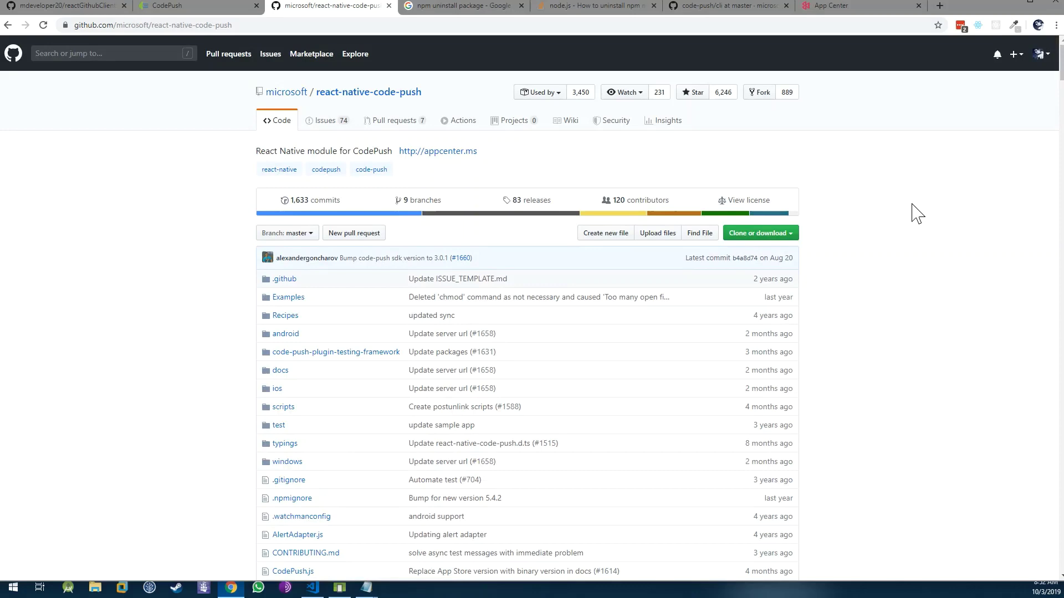
pyautogui.scroll(-5, 914, 213)
pyautogui.scroll(-3, 914, 214)
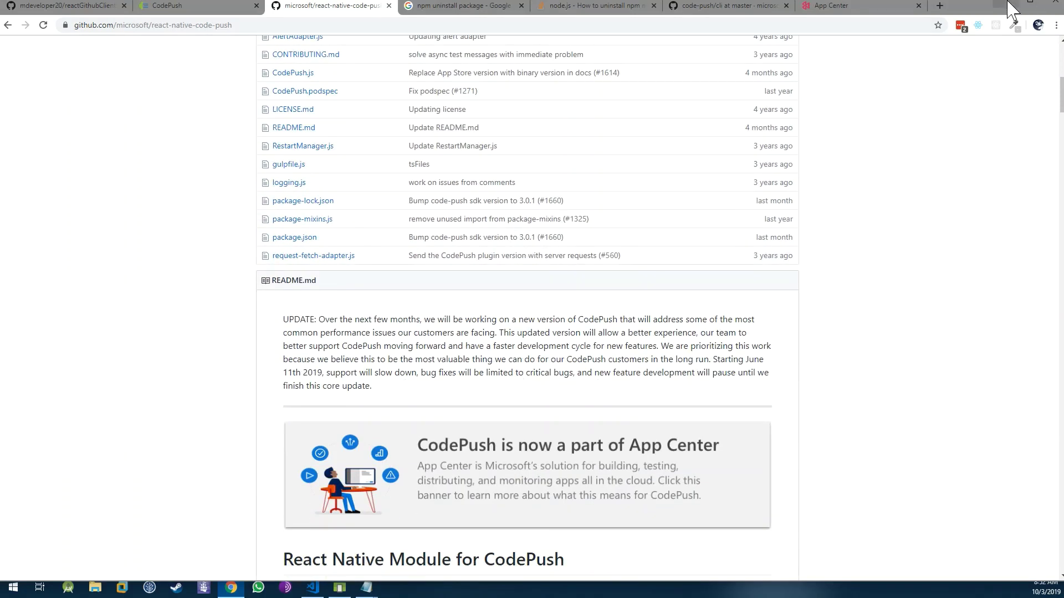
pyautogui.click(1024, 7)
# Step: Run 'npm install --save react-native-code-push' in the integrated terminal
pyautogui.click(538, 548)
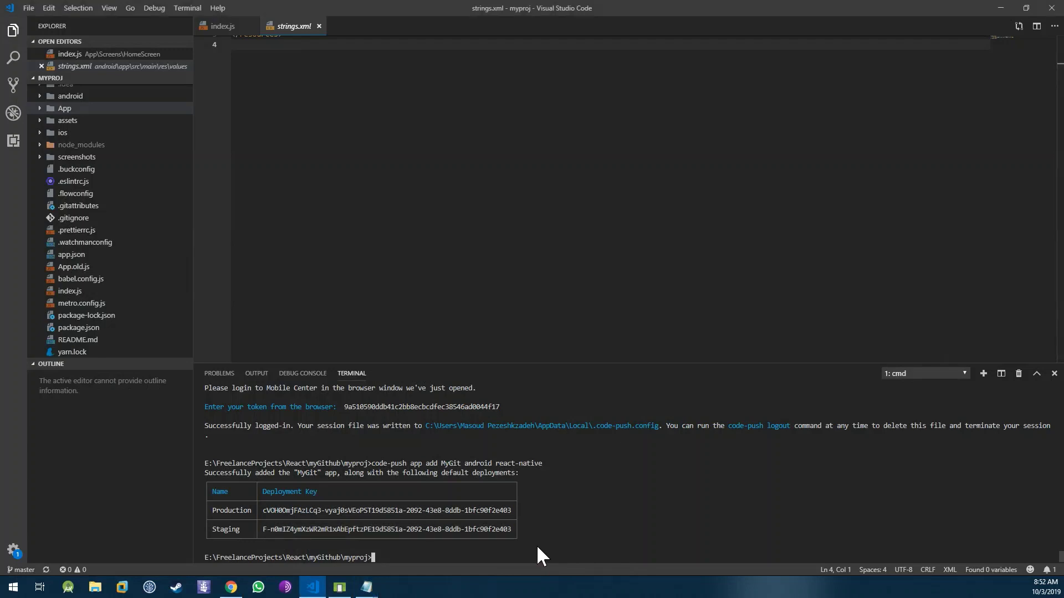
pyautogui.write('npm i')
pyautogui.write('nstall ')
pyautogui.write('--save react')
pyautogui.write('-native-')
pyautogui.write('code-p')
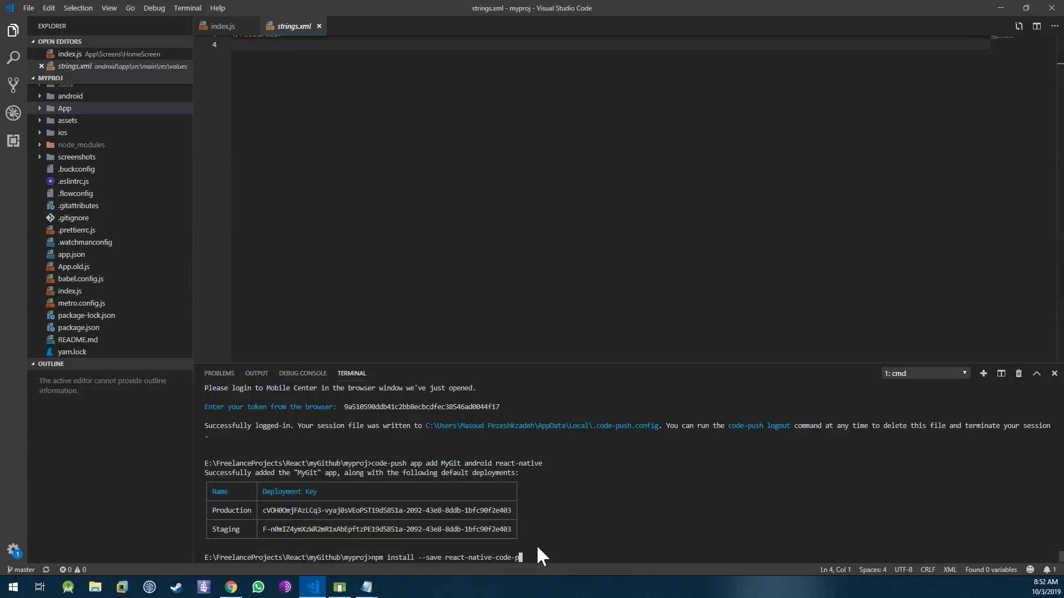
pyautogui.write('ush')
pyautogui.press('Return')
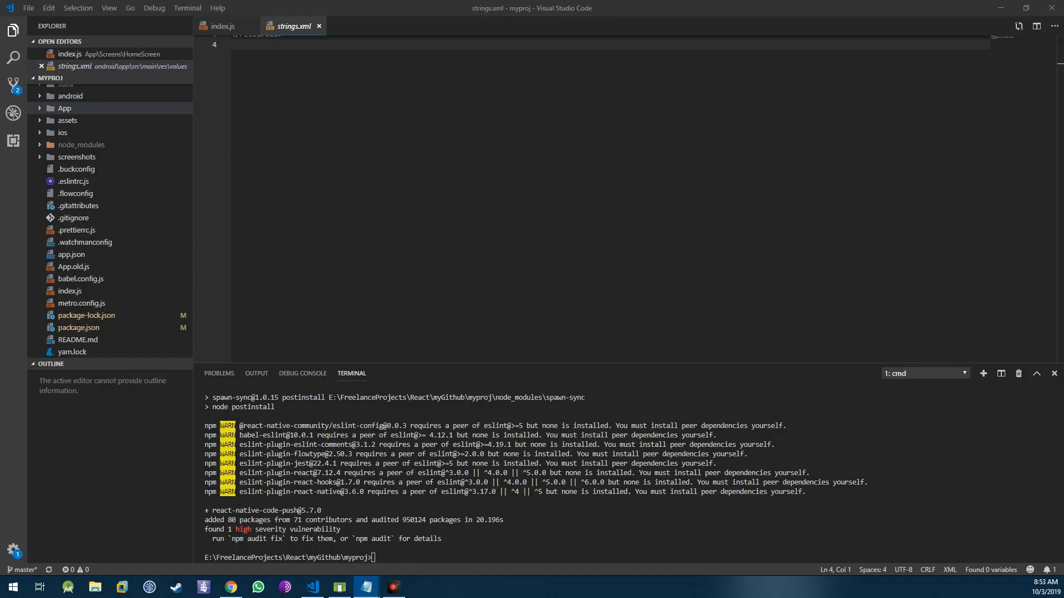
# Step: Run 'react-native link react-native-code-push' and enter the Production key at the Android prompt
pyautogui.click(610, 528)
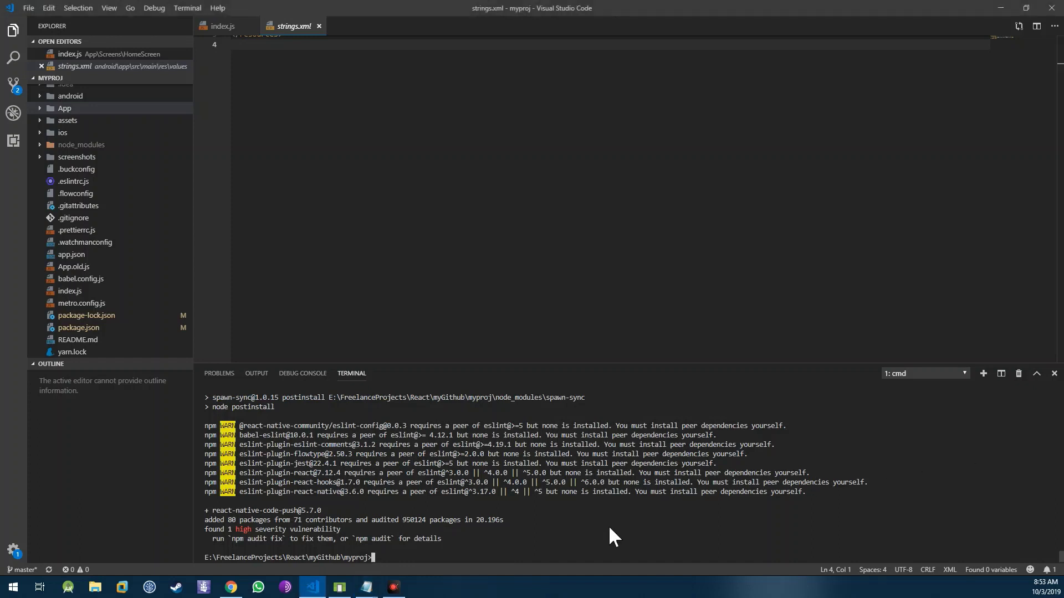
pyautogui.write('react-native link react-native-code-push')
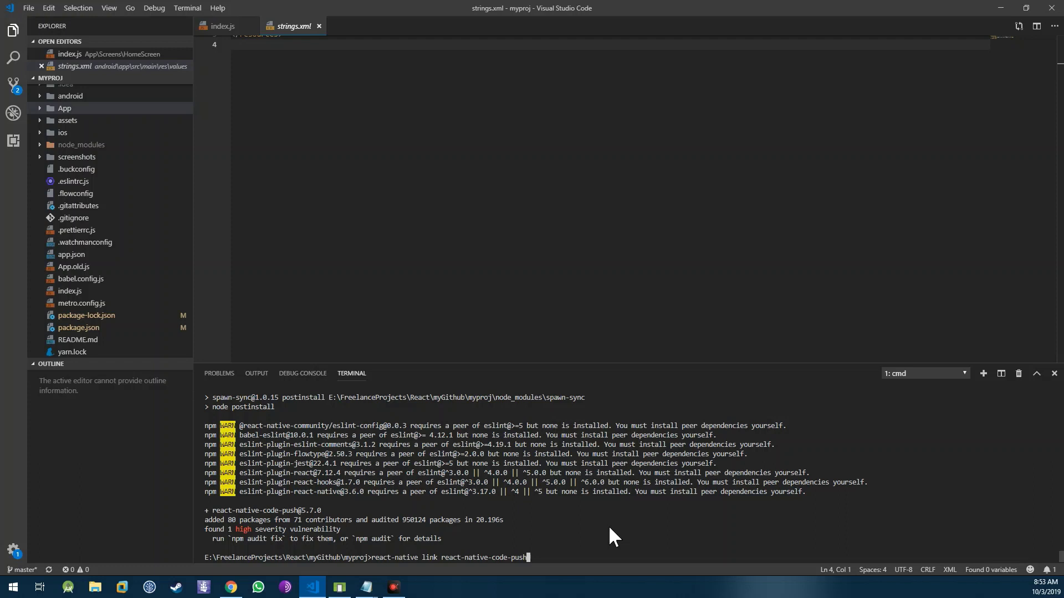
pyautogui.press('Return')
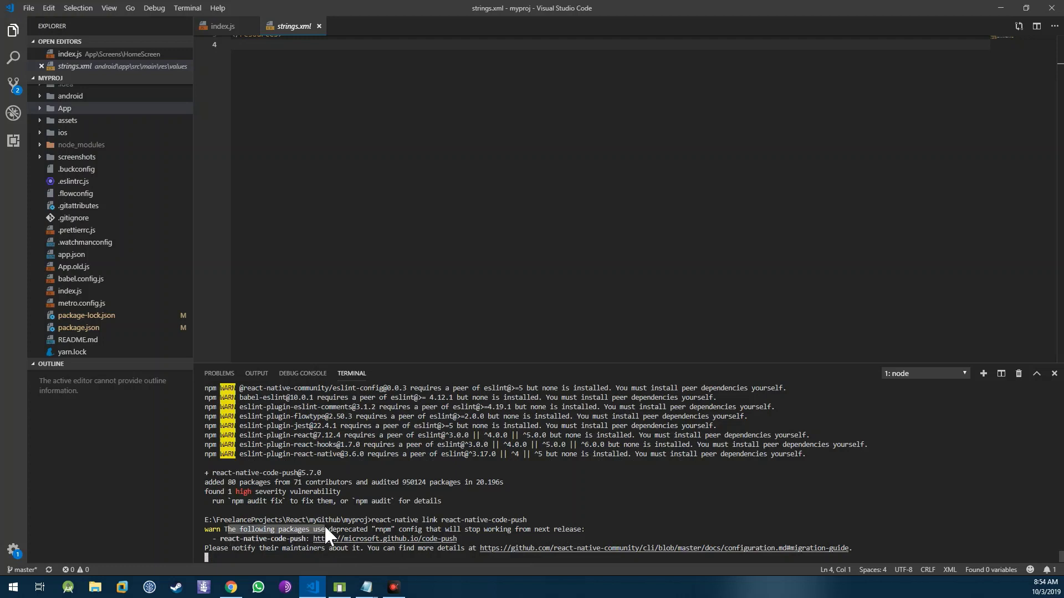
pyautogui.moveTo(325, 524); pyautogui.dragTo(393, 488)
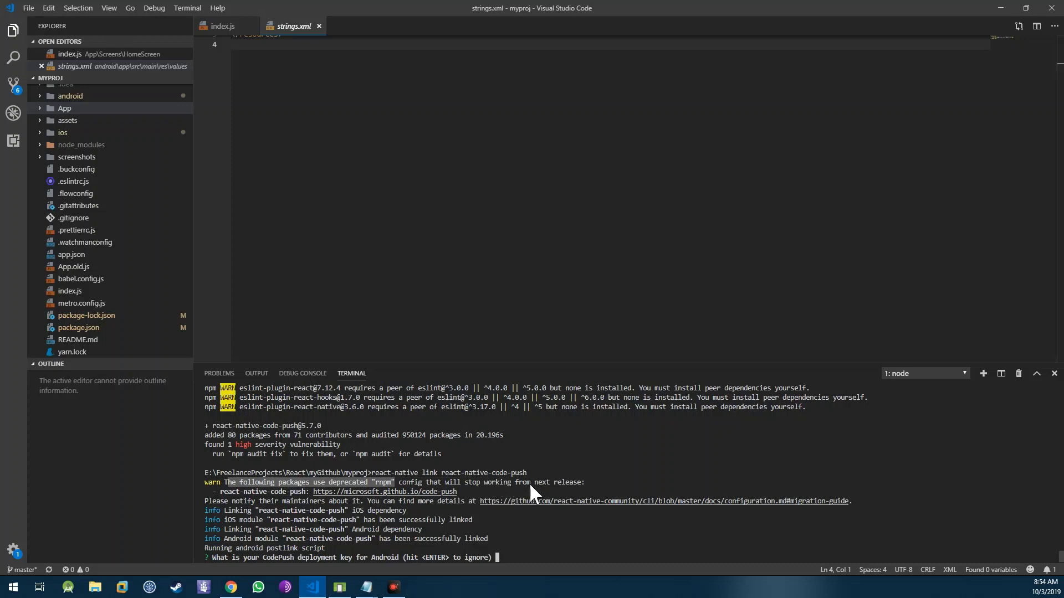
pyautogui.click(506, 556)
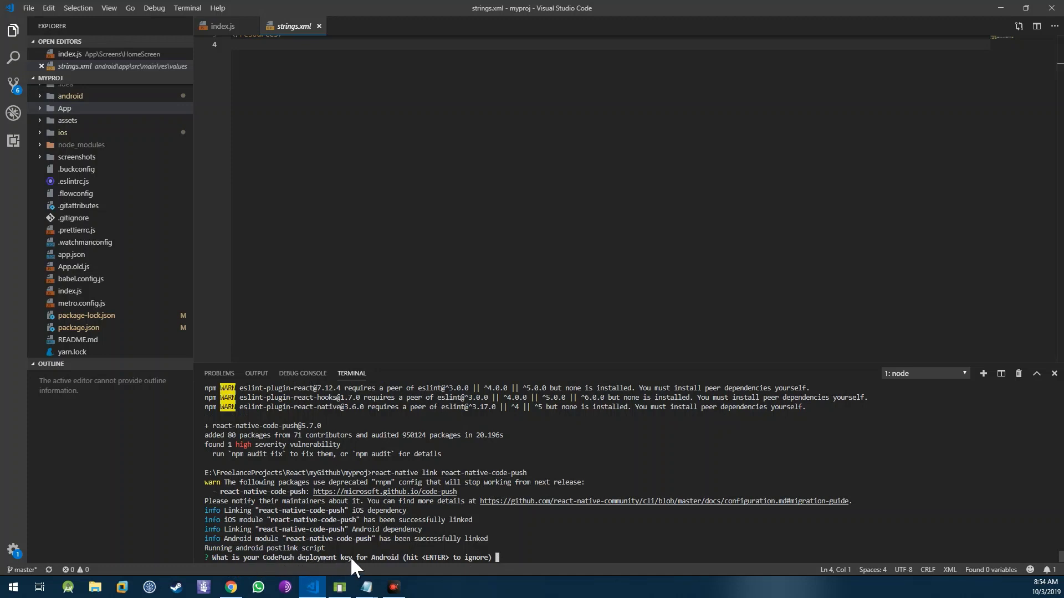
pyautogui.hotkey('alt', 'Tab')
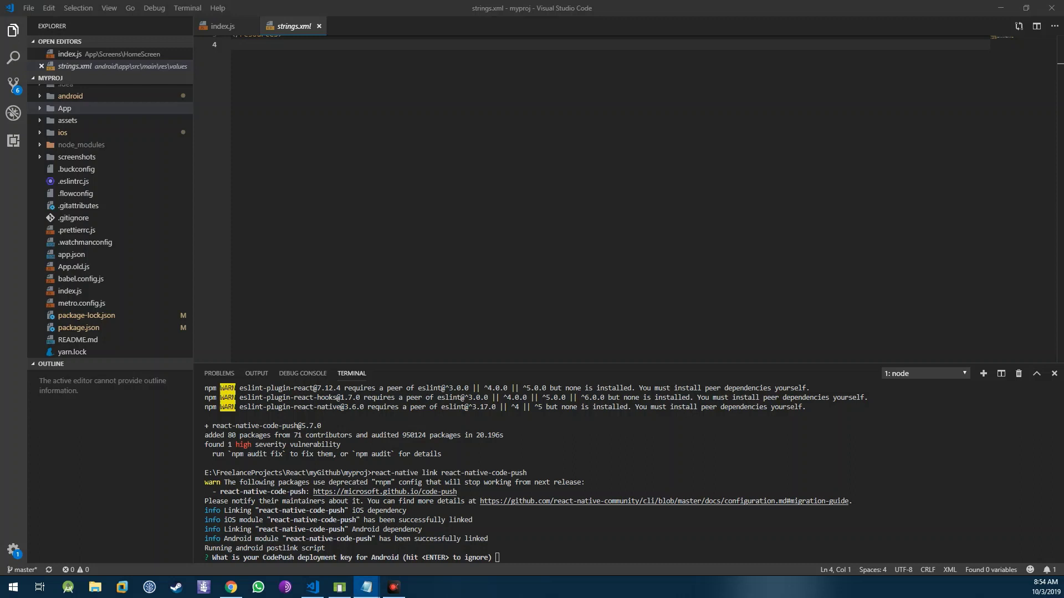
pyautogui.click(537, 560)
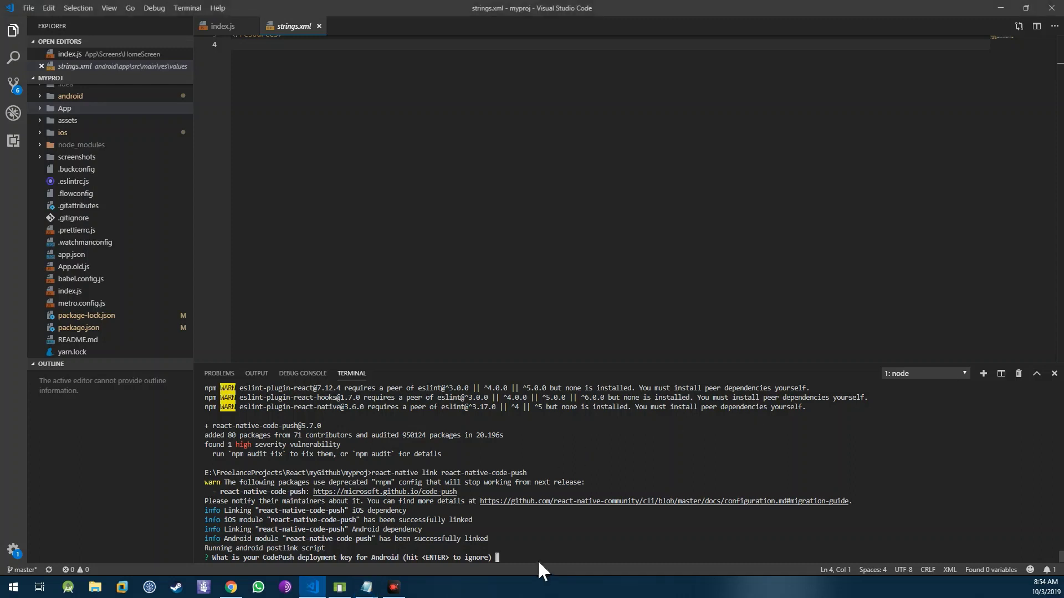
pyautogui.hotkey('ctrl', 'v')
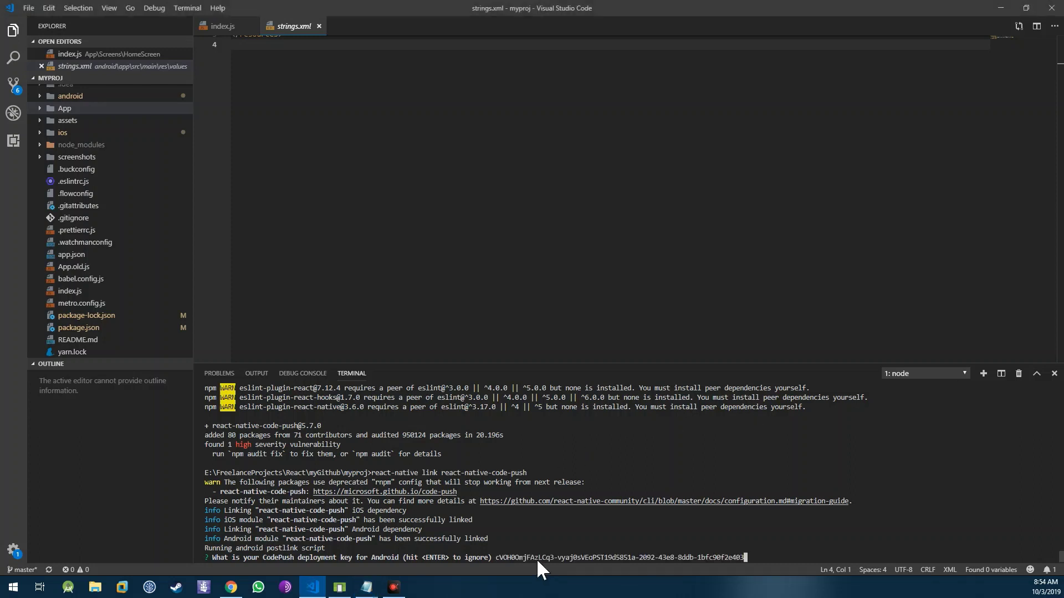
pyautogui.press('Return')
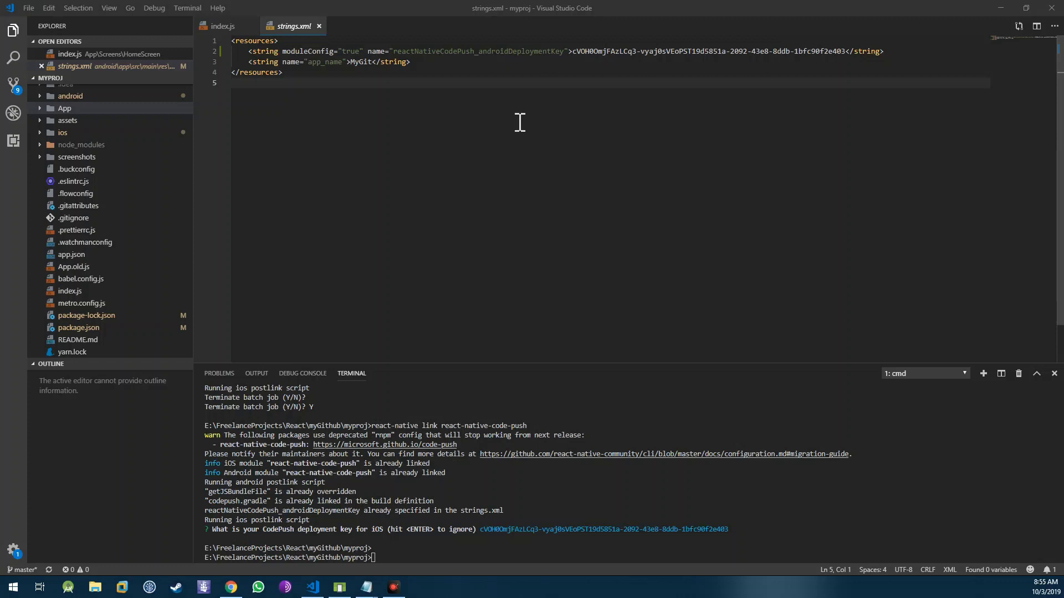
pyautogui.scroll(1, 131, 172)
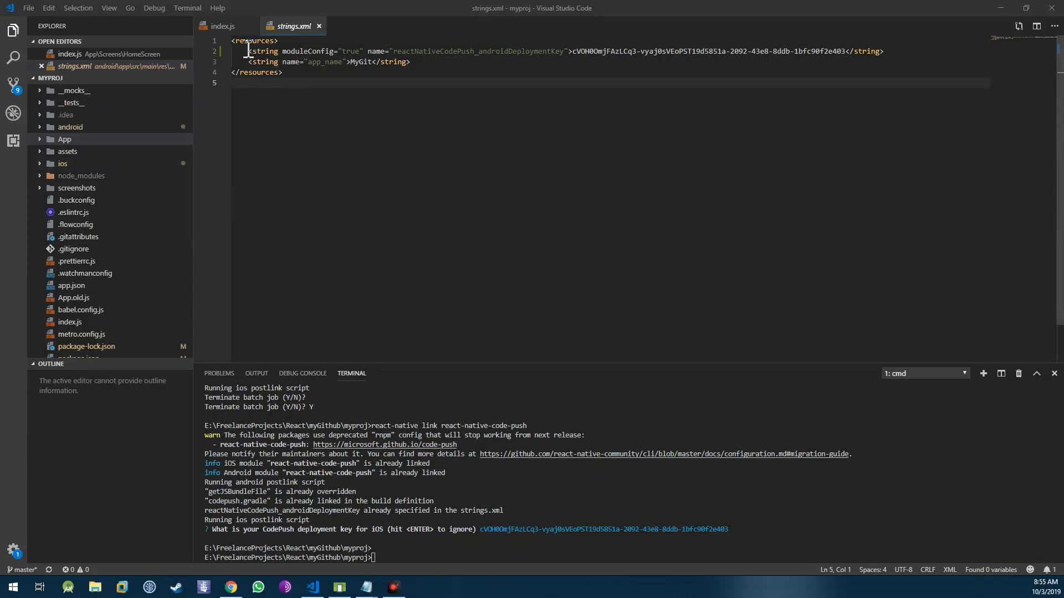
# Step: Check the reactNativeCodePush_androidDeploymentKey value in strings.xml, then close the file
pyautogui.doubleClick(265, 51)
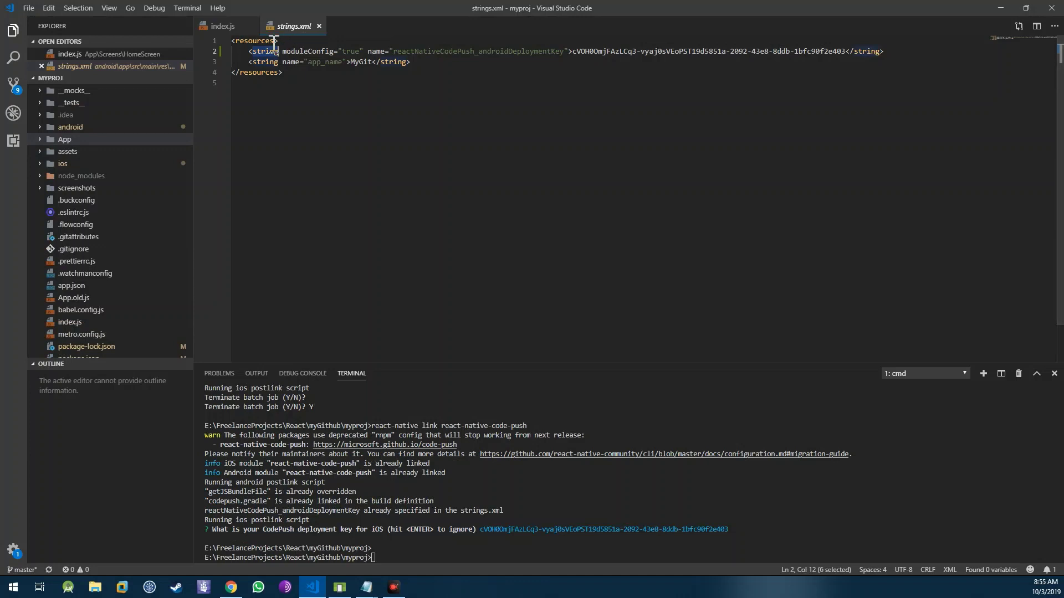
pyautogui.click(572, 50)
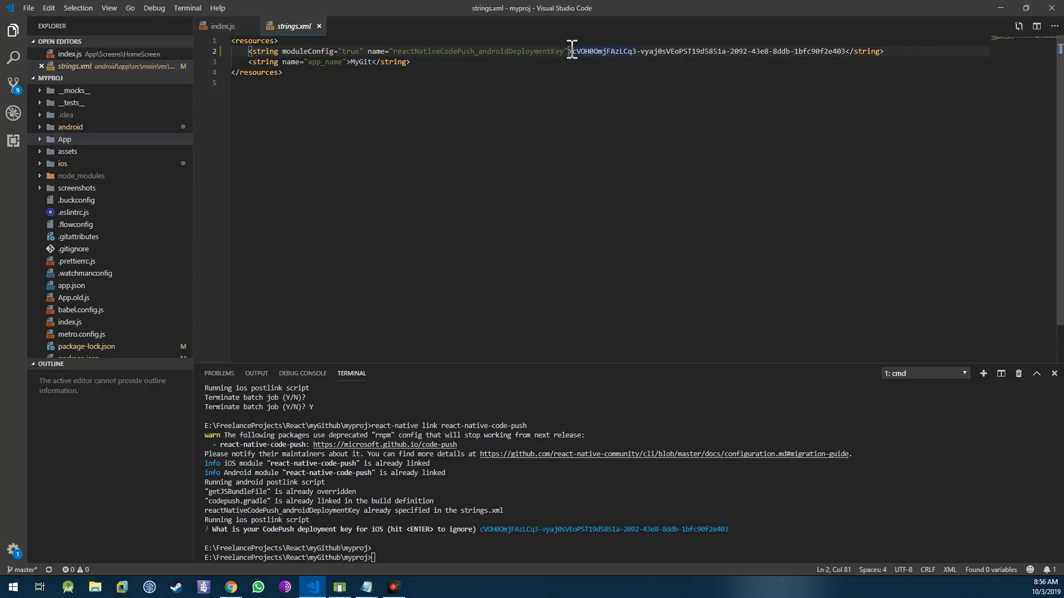
pyautogui.moveTo(573, 52); pyautogui.dragTo(846, 52)
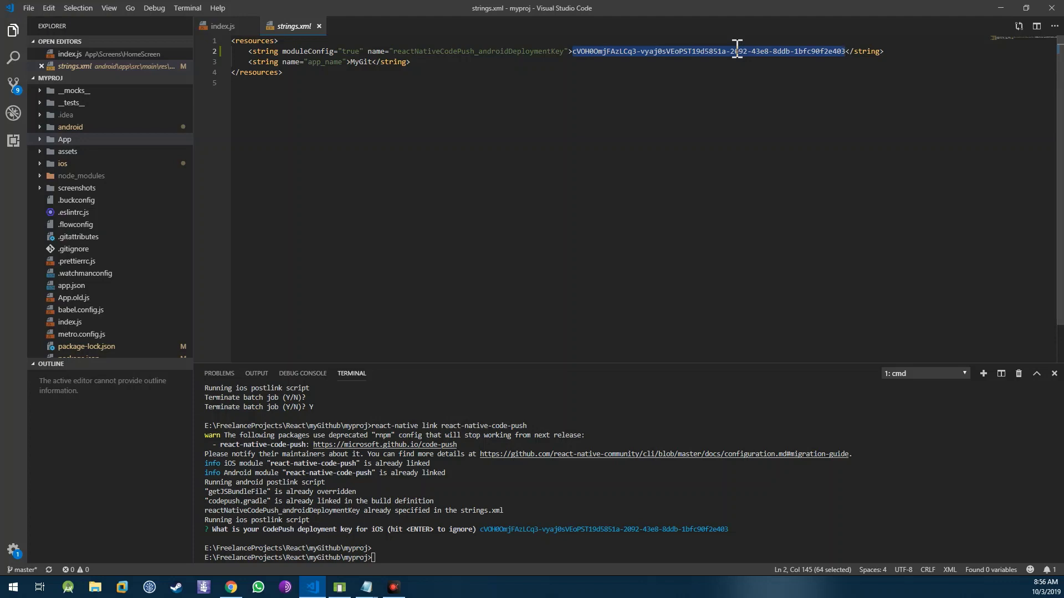
pyautogui.click(436, 125)
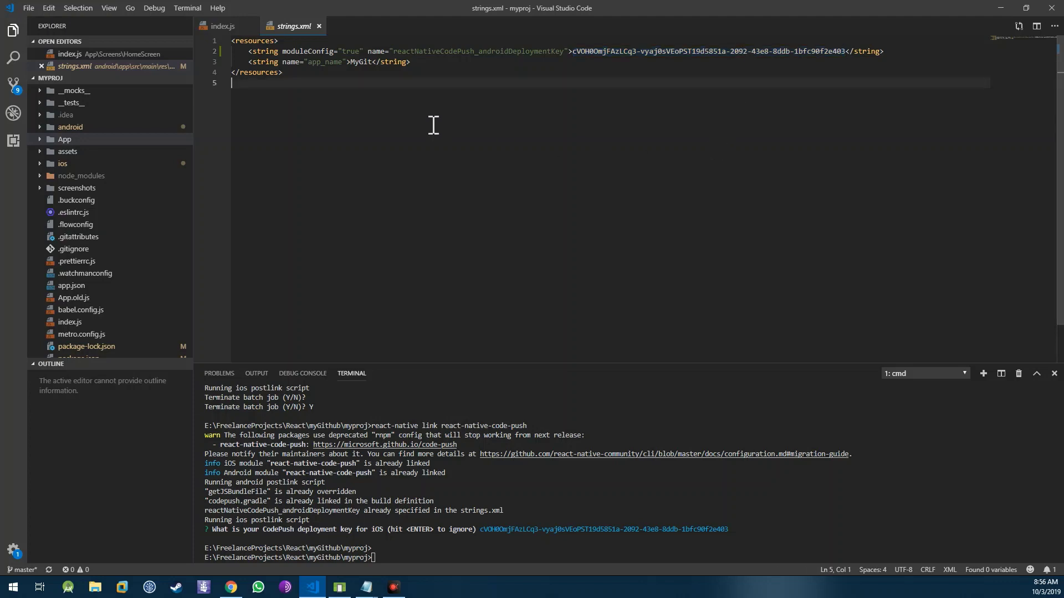
pyautogui.click(318, 25)
pyautogui.scroll(2, 450, 163)
pyautogui.scroll(2, 450, 163)
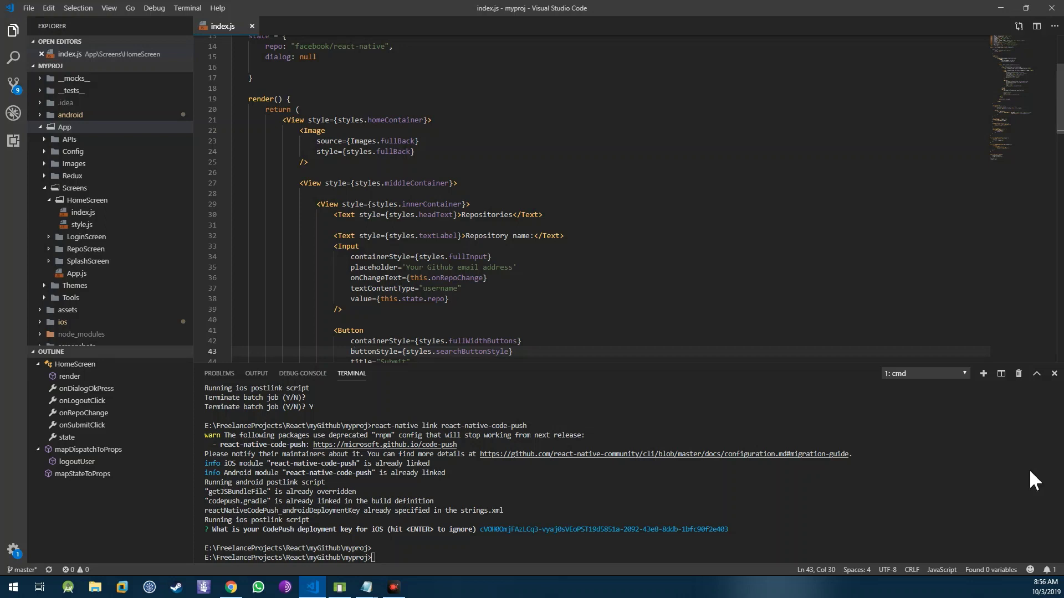
pyautogui.scroll(-2, 103, 309)
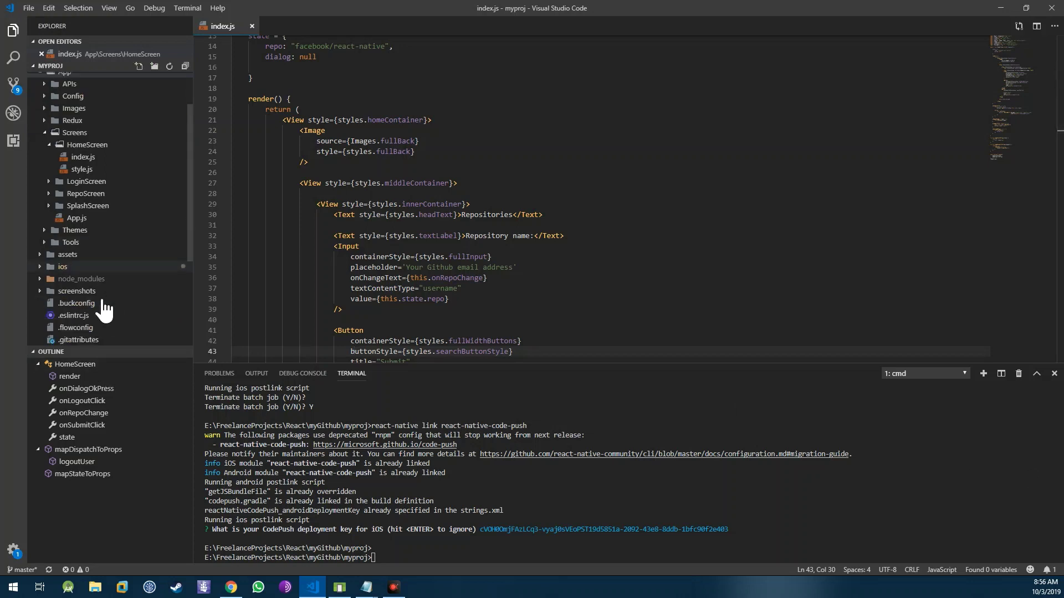
pyautogui.scroll(-3, 102, 308)
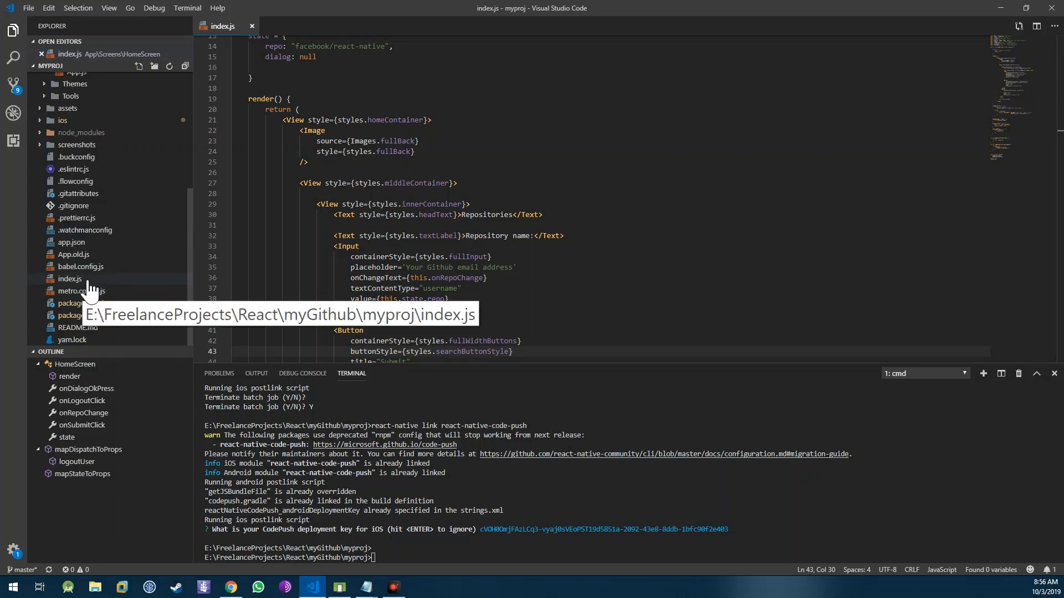
# Step: Open the root index.js and follow its './App/Screens/App' import to App.js
pyautogui.click(87, 283)
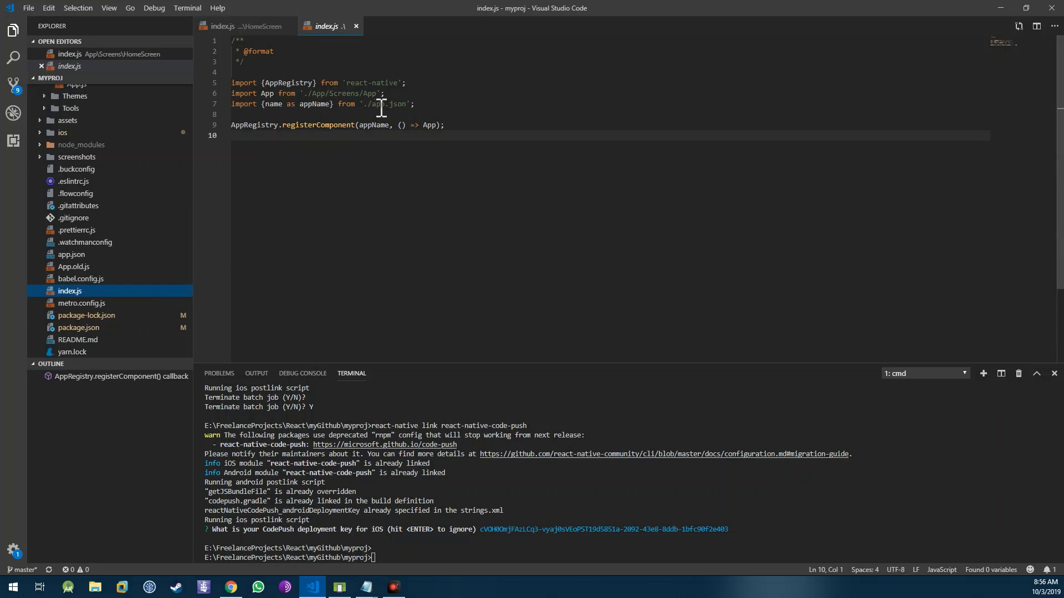
pyautogui.doubleClick(370, 93)
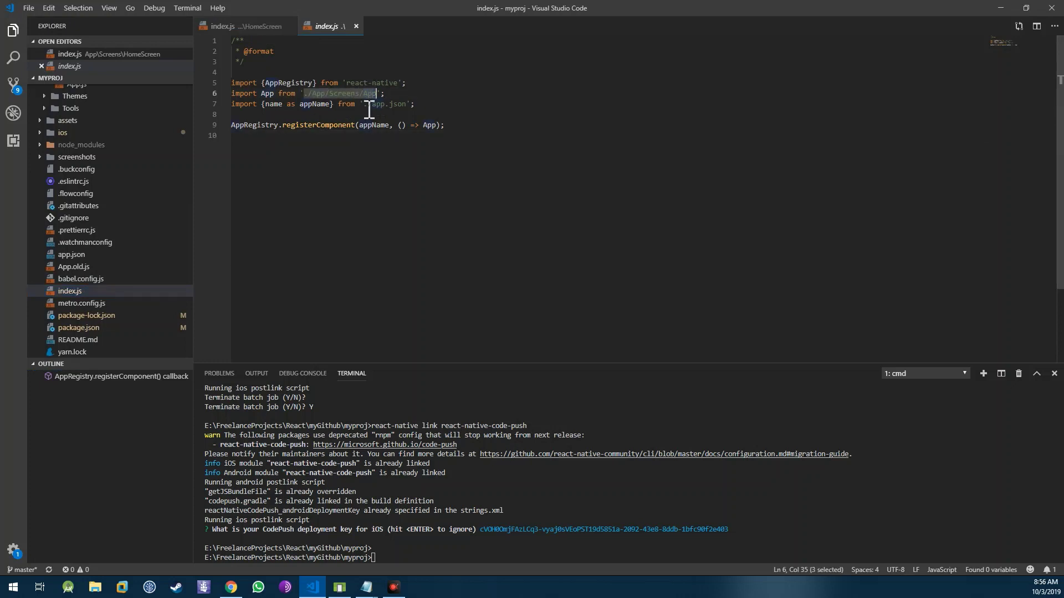
pyautogui.click(368, 95)
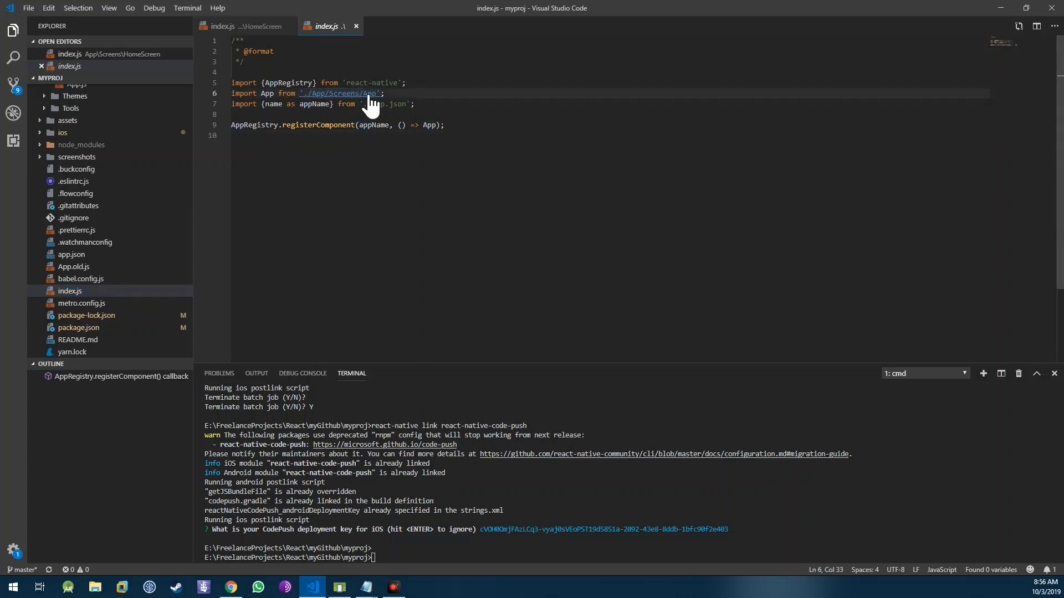
pyautogui.moveTo(342, 93)
pyautogui.keyDown('ctrl'); pyautogui.click(367, 94); pyautogui.keyUp('ctrl')
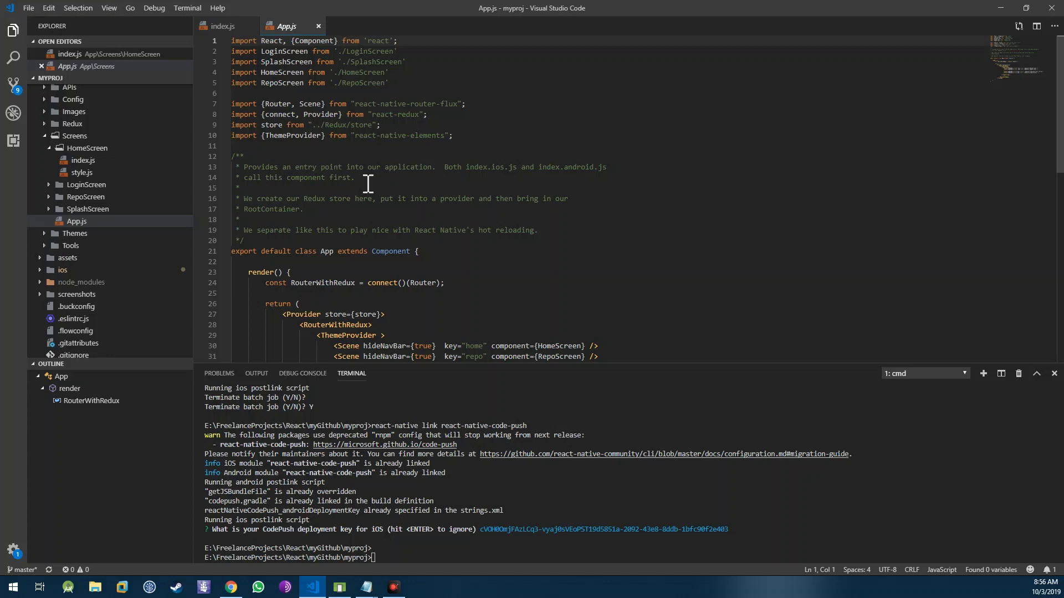
pyautogui.scroll(-2, 283, 233)
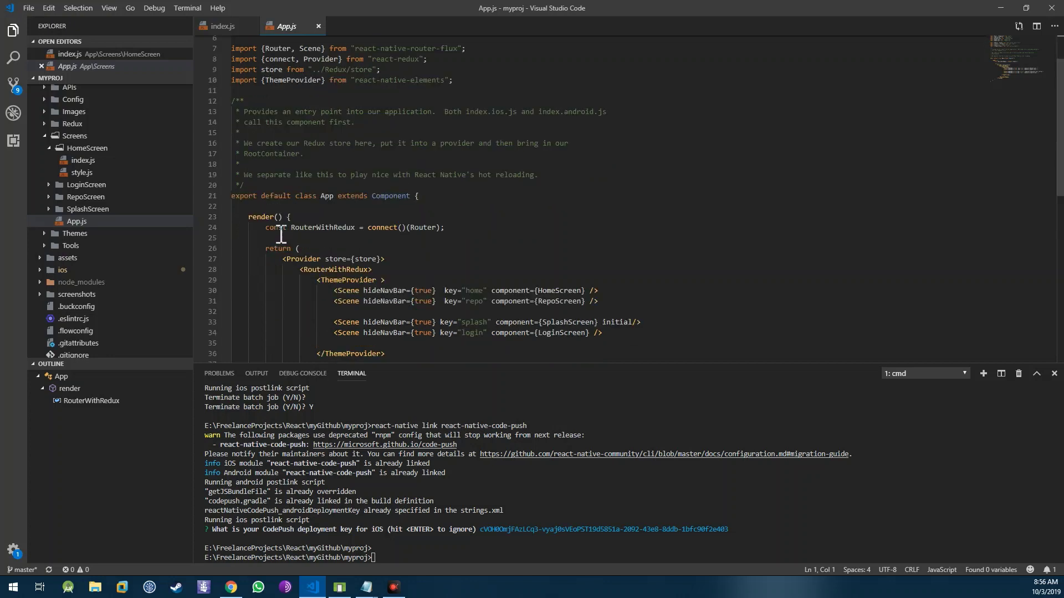
pyautogui.scroll(-5, 281, 229)
pyautogui.scroll(1, 283, 229)
pyautogui.scroll(3, 330, 222)
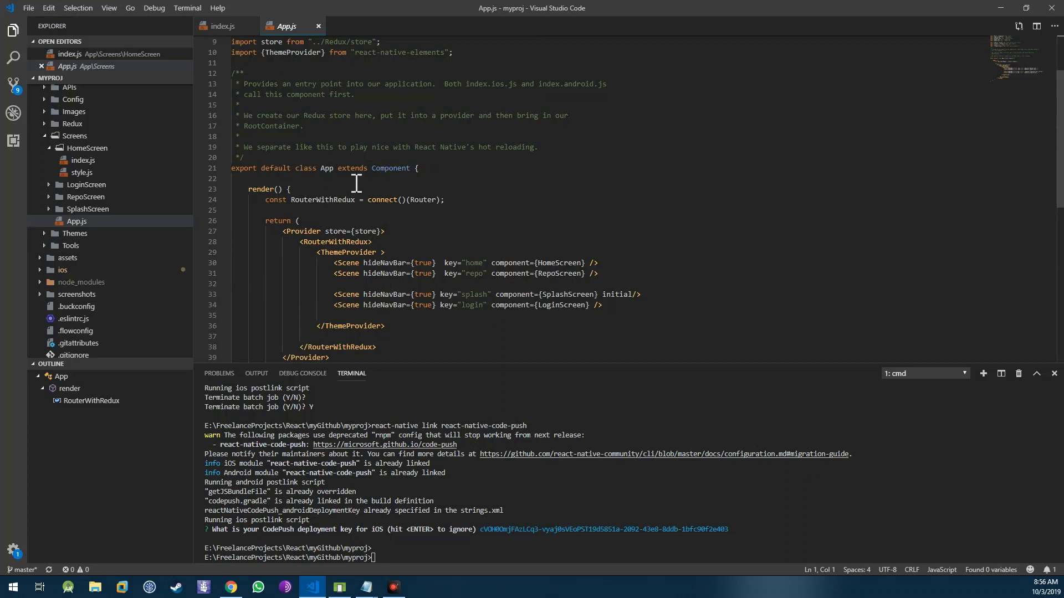
pyautogui.scroll(2, 335, 191)
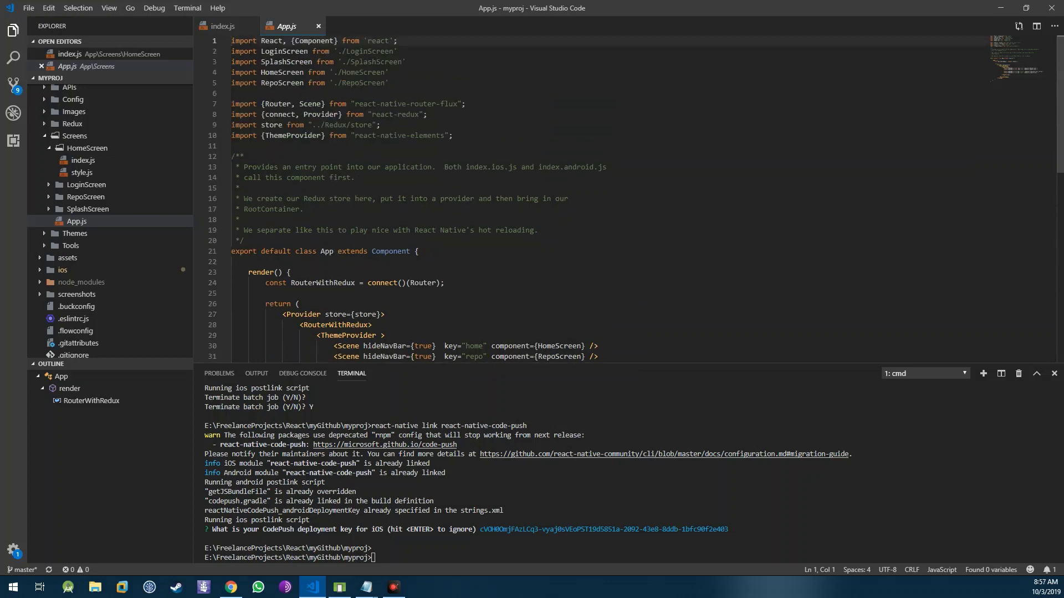
pyautogui.hotkey('alt', 'Tab')
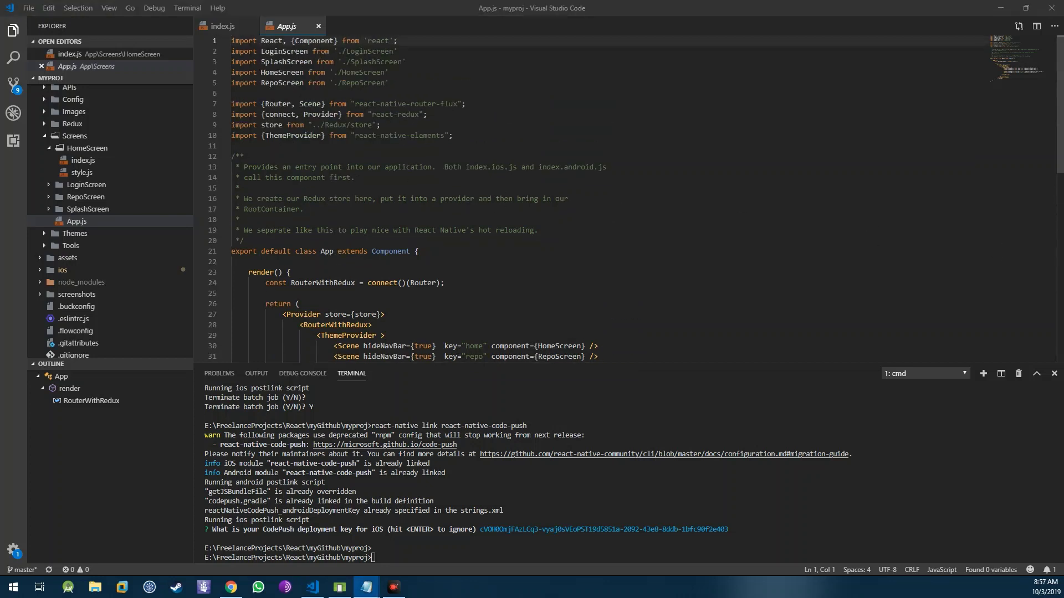
pyautogui.click(288, 143)
pyautogui.write('import codePush from "react-native-code-push";')
pyautogui.click(279, 146)
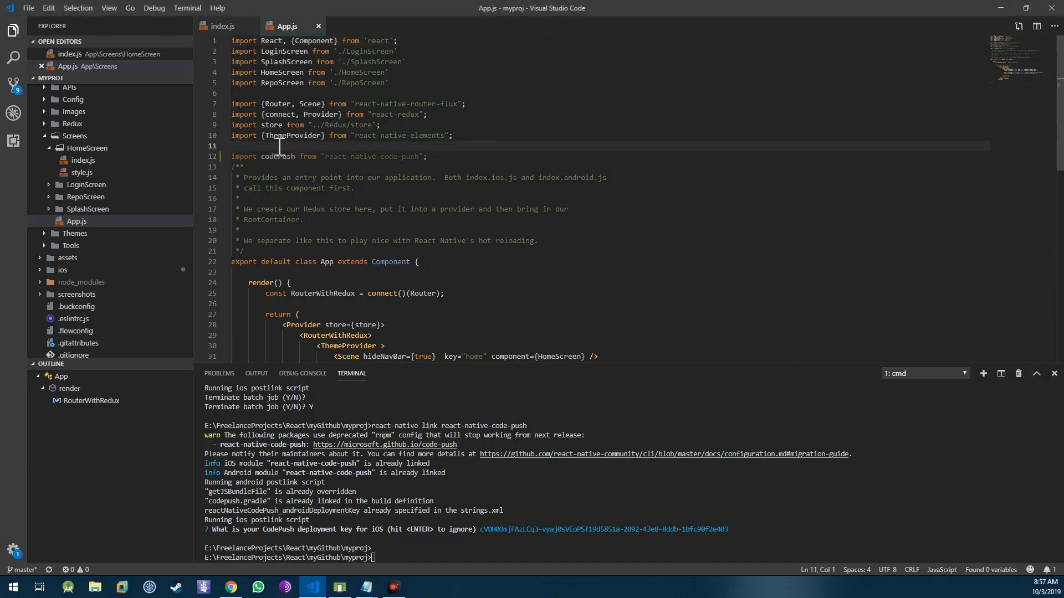
pyautogui.press('BackSpace')
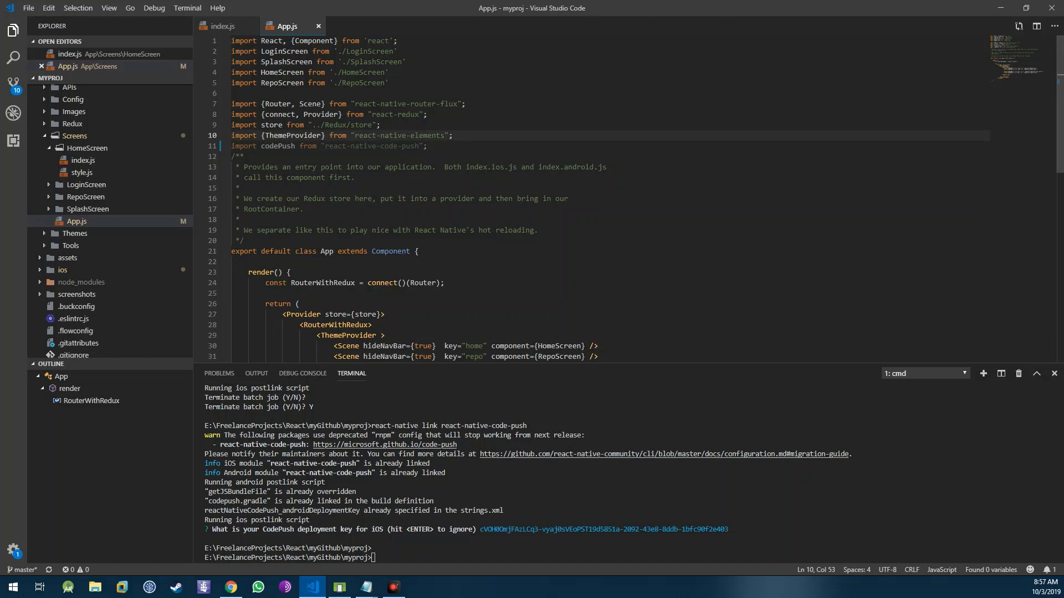
pyautogui.click(367, 587)
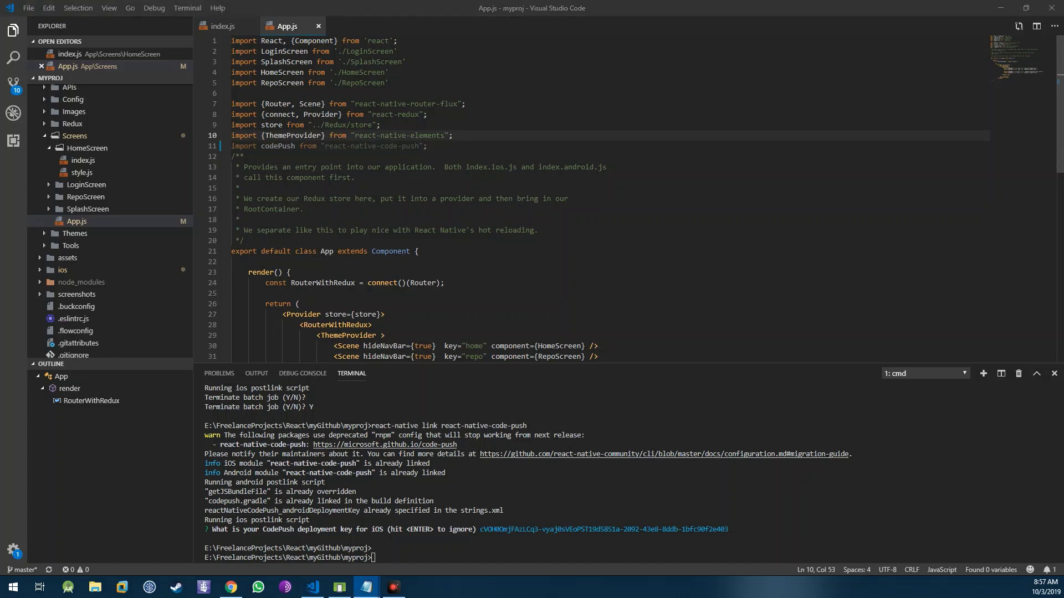
# Step: Paste a componentDidMount block calling codePush.sync above render() and unindent its closing brackets
pyautogui.click(293, 261)
pyautogui.moveTo(322, 283)
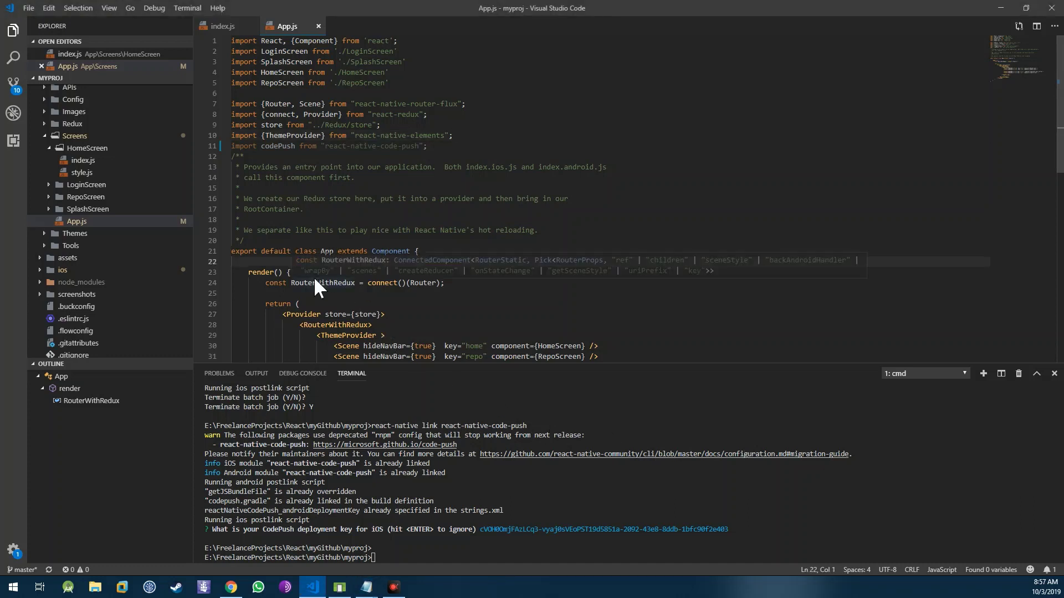
pyautogui.hotkey('ctrl', 'v')
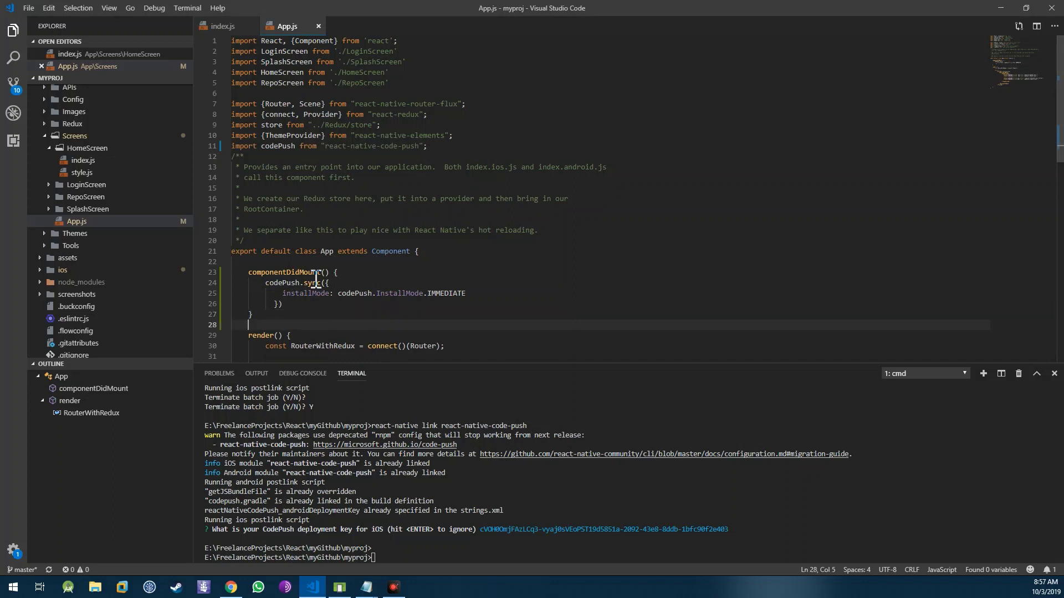
pyautogui.click(283, 283)
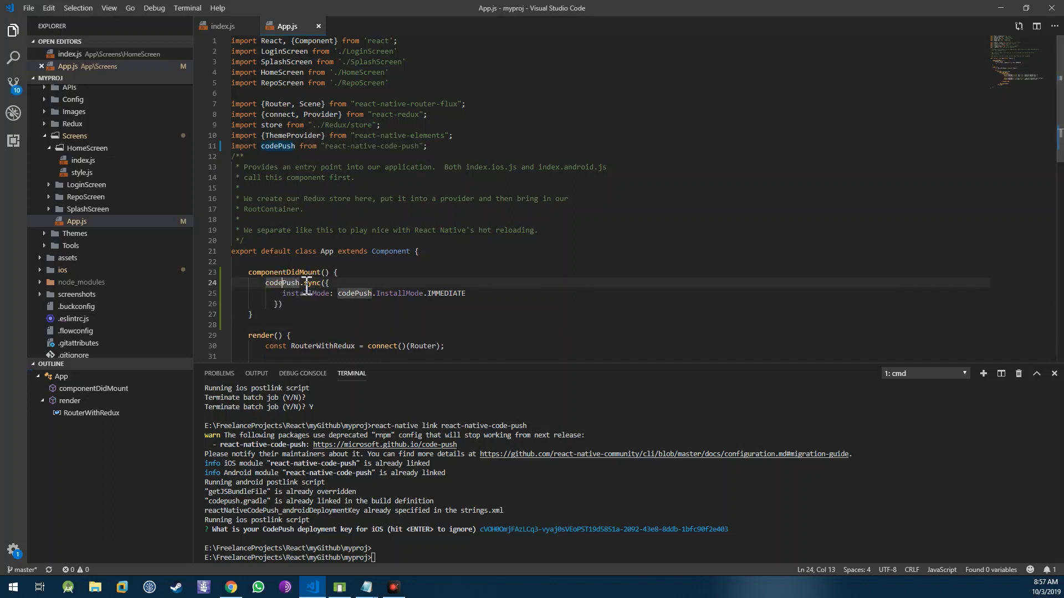
pyautogui.click(307, 284)
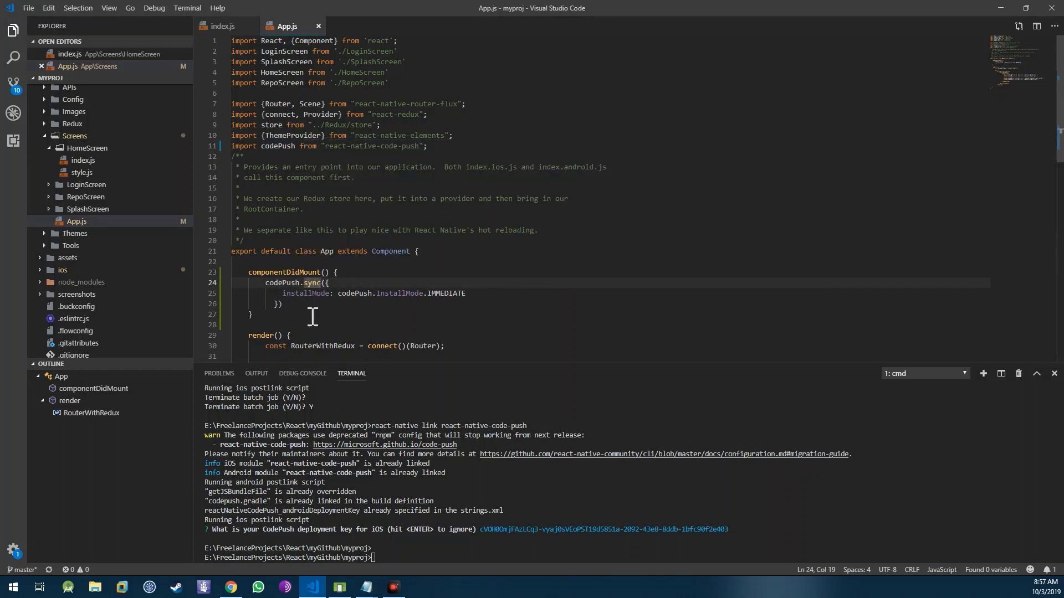
pyautogui.click(277, 304)
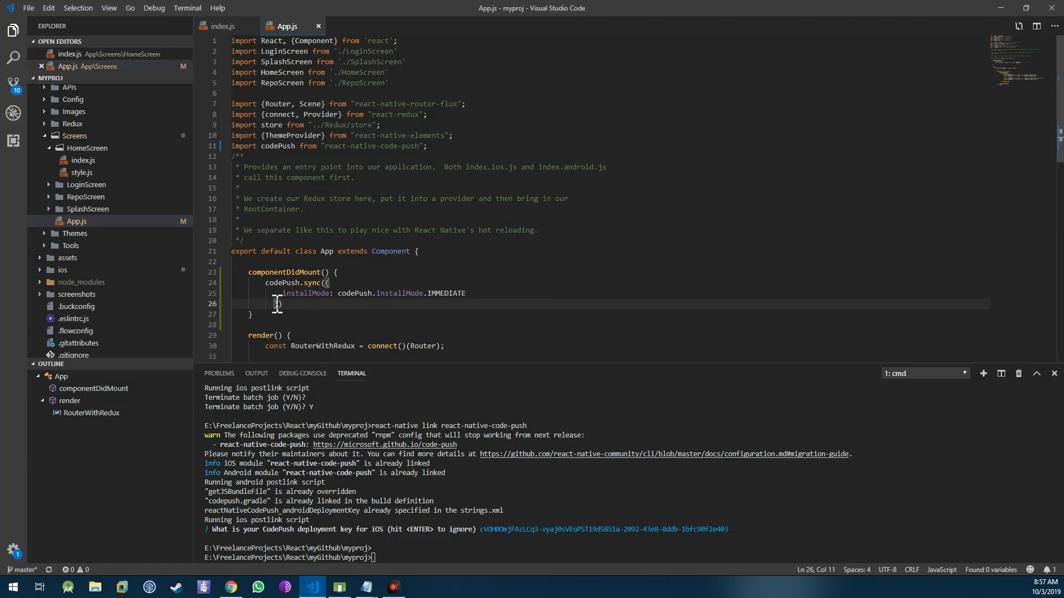
pyautogui.press('BackSpace')
# Step: Re-select InstallMode.IMMEDIATE for the installMode option from IntelliSense suggestions
pyautogui.click(328, 294)
pyautogui.doubleClick(437, 295)
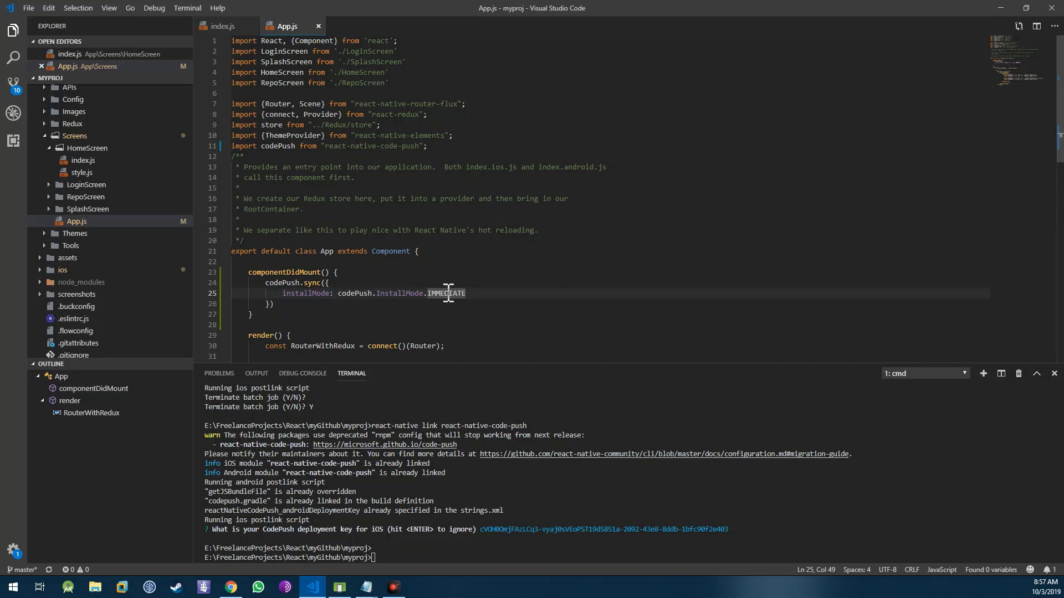
pyautogui.press('BackSpace')
pyautogui.hotkey('ctrl', 'space')
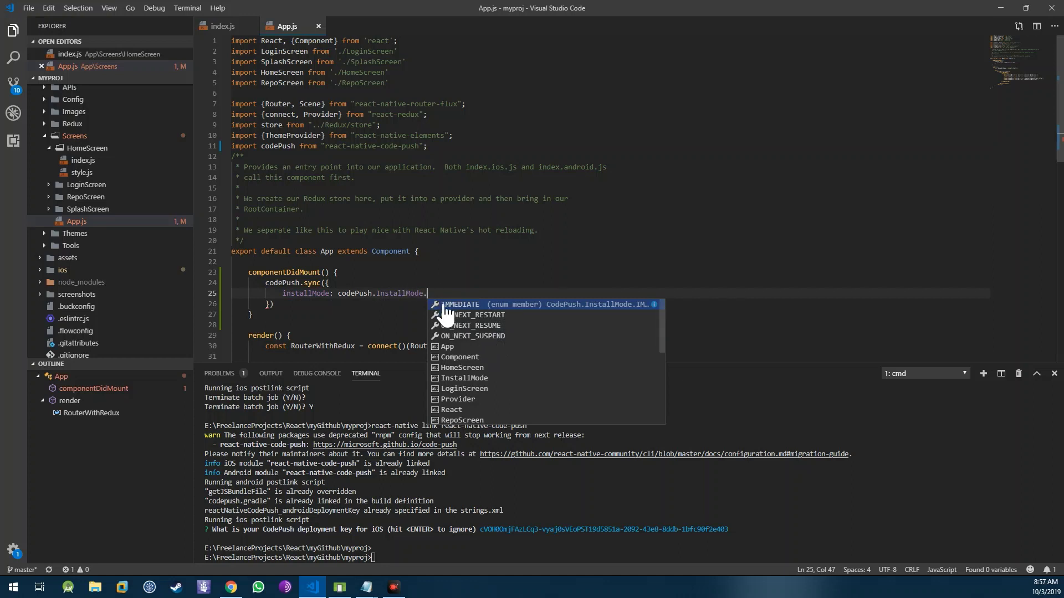
pyautogui.click(505, 304)
pyautogui.doubleClick(435, 293)
pyautogui.scroll(-5, 421, 294)
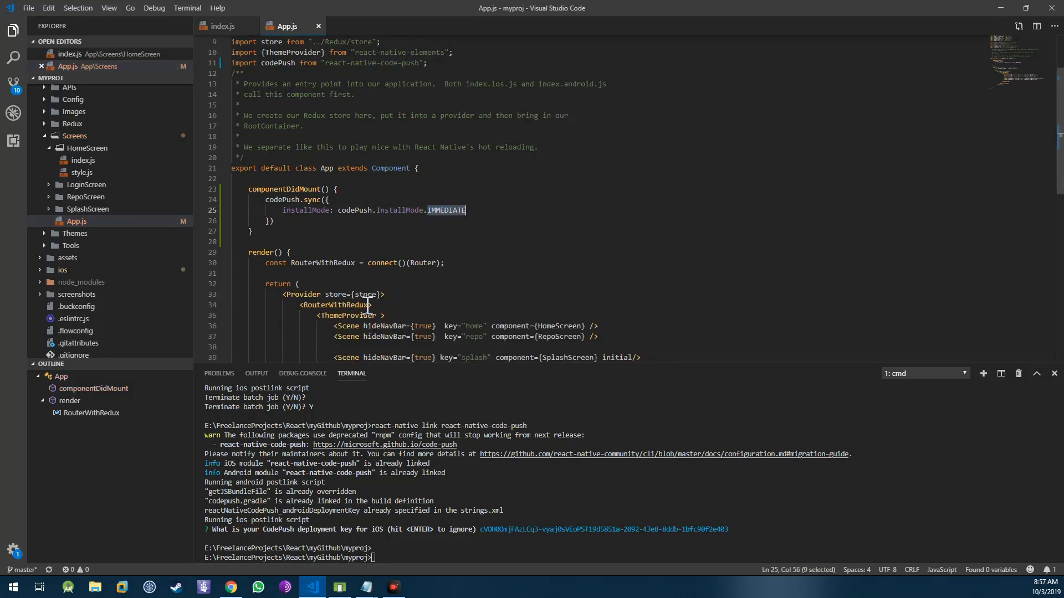
pyautogui.scroll(-3, 391, 299)
pyautogui.scroll(-1, 367, 306)
pyautogui.scroll(3, 349, 267)
pyautogui.scroll(3, 287, 166)
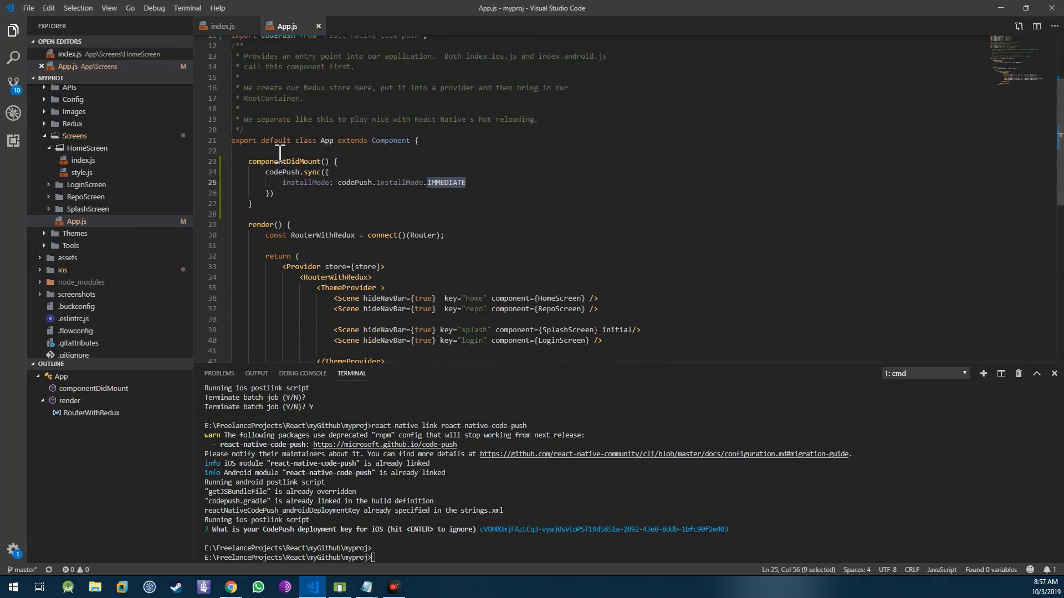
# Step: Delete 'export default' from the 'class App' declaration on line 21
pyautogui.doubleClick(327, 141)
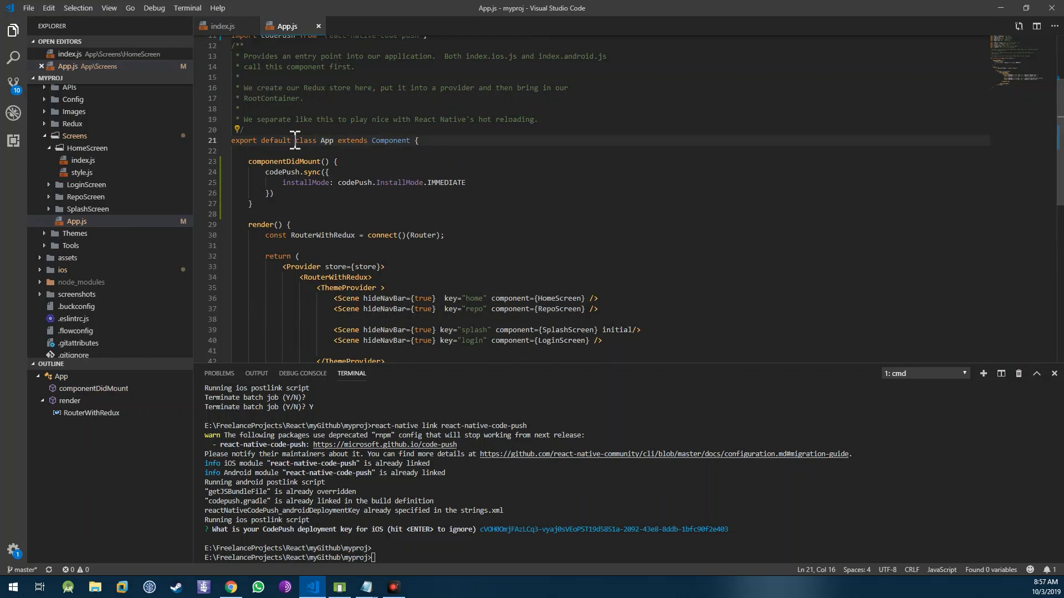
pyautogui.moveTo(296, 141); pyautogui.dragTo(236, 138)
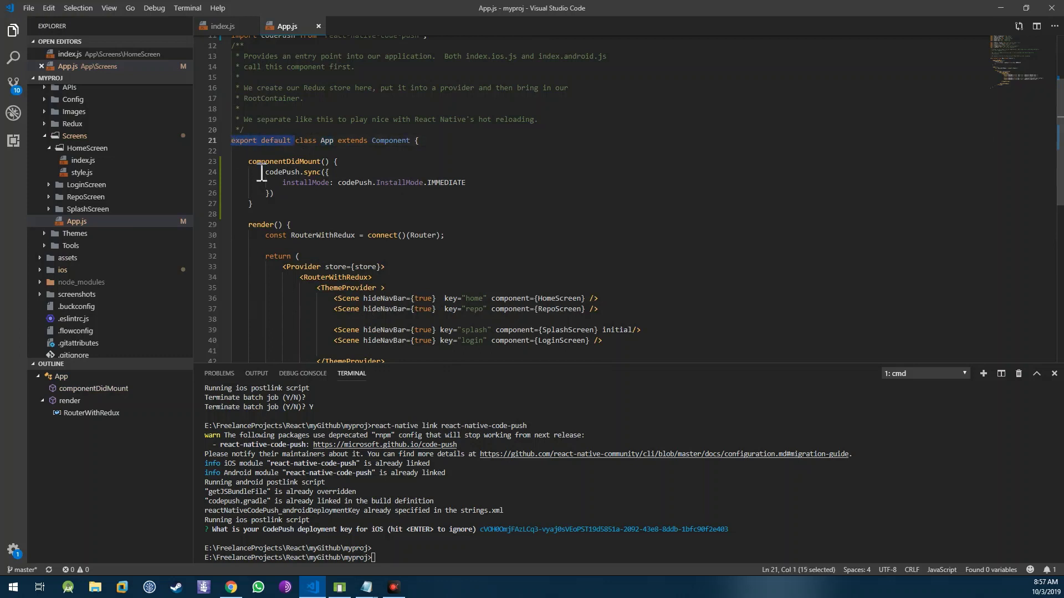
pyautogui.press('BackSpace')
pyautogui.press('BackSpace')
pyautogui.scroll(-6, 302, 237)
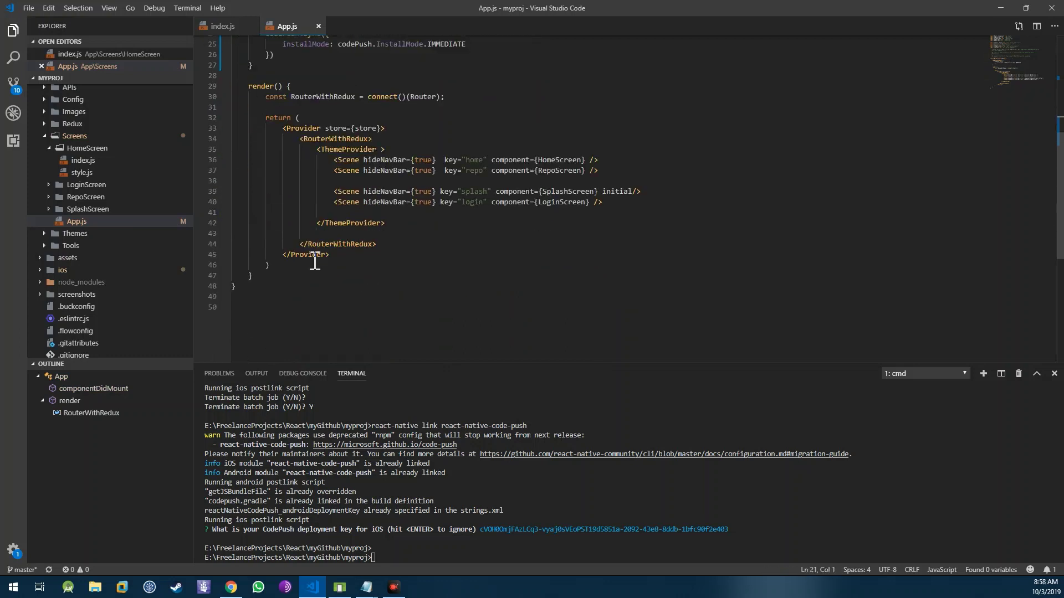
# Step: Fix the checkFrequency typo and set it to codePush.CheckFrequency.ON_APP_START in codePushOptions
pyautogui.click(274, 279)
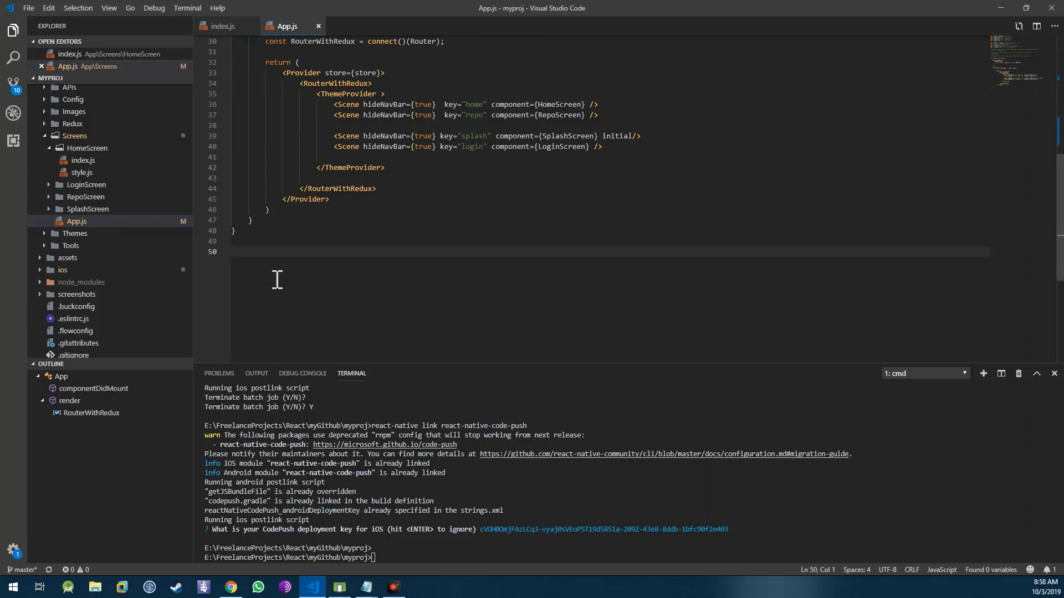
pyautogui.write('let ')
pyautogui.write('codeP')
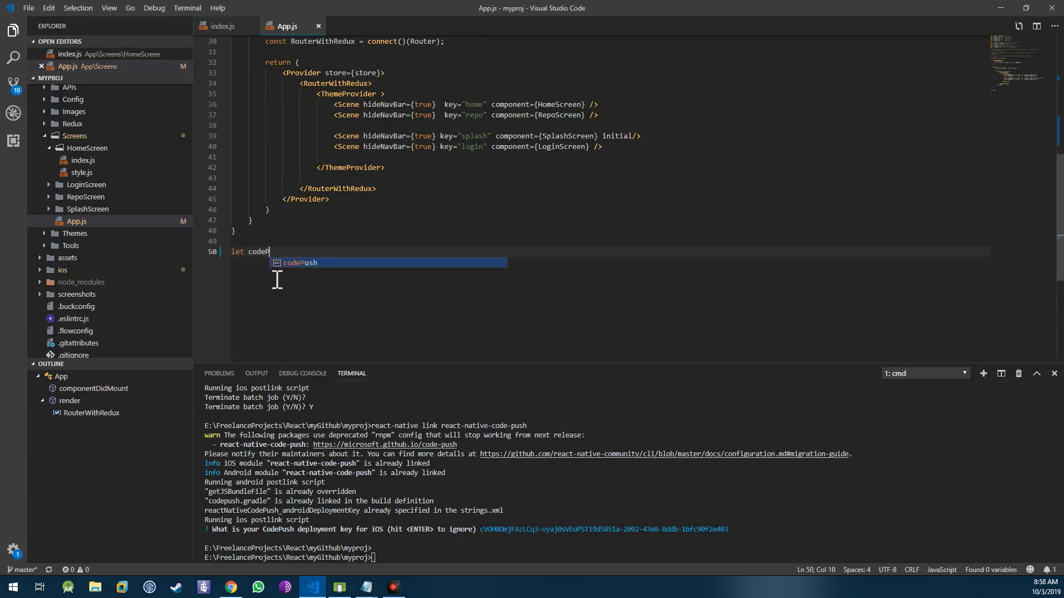
pyautogui.write('ushOpti')
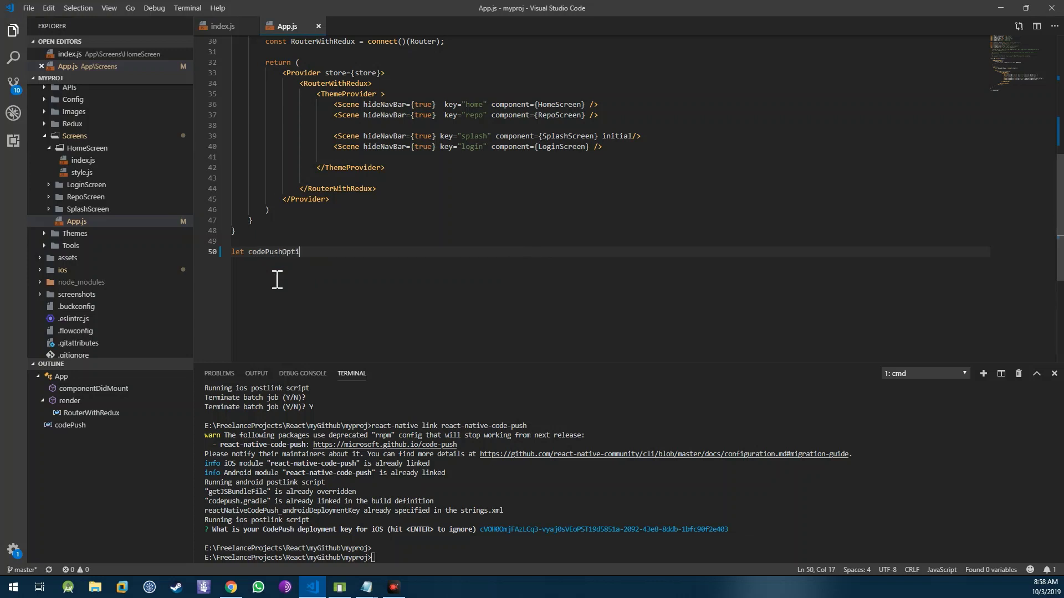
pyautogui.write('ons =')
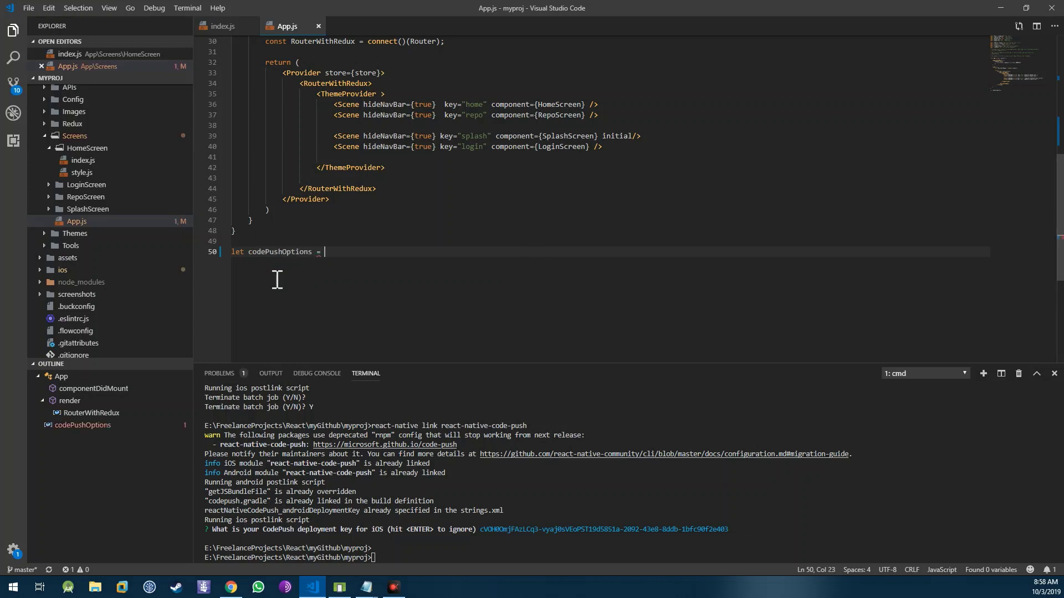
pyautogui.write(' {')
pyautogui.press('Return')
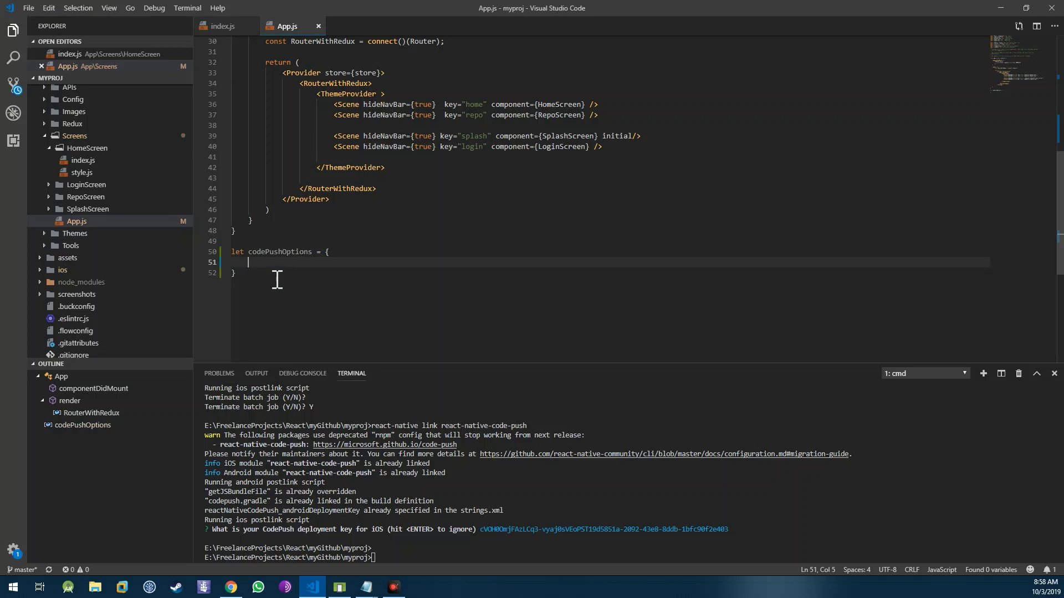
pyautogui.write('checkGreque')
pyautogui.write('ncy')
pyautogui.click(272, 262)
pyautogui.write('=')
pyautogui.press('BackSpace')
pyautogui.press('BackSpace')
pyautogui.write('F')
pyautogui.click(330, 263)
pyautogui.write(': ')
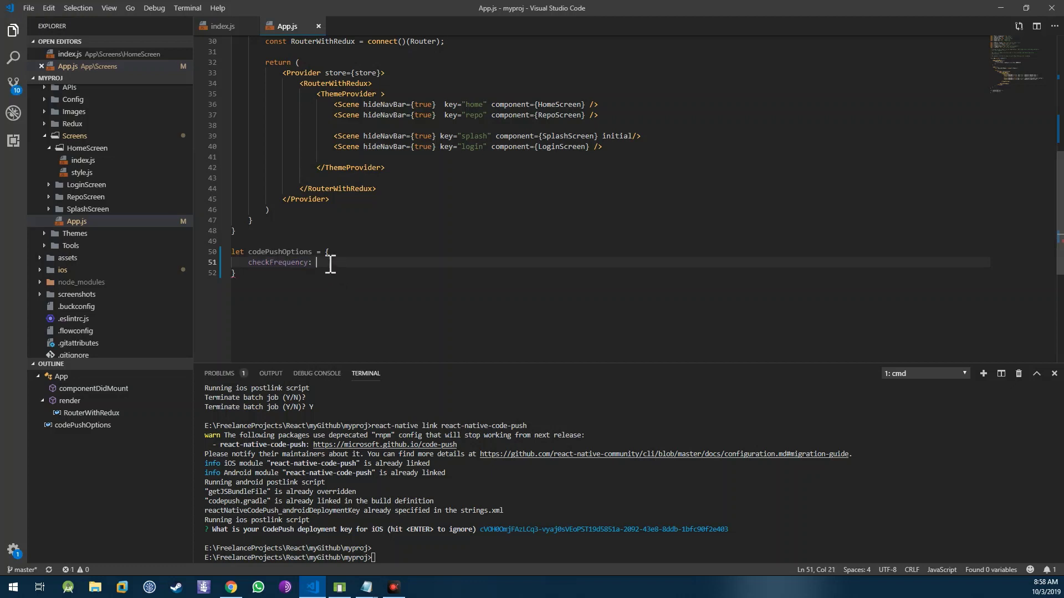
pyautogui.write('code')
pyautogui.press('Return')
pyautogui.write('.ch')
pyautogui.press('Return')
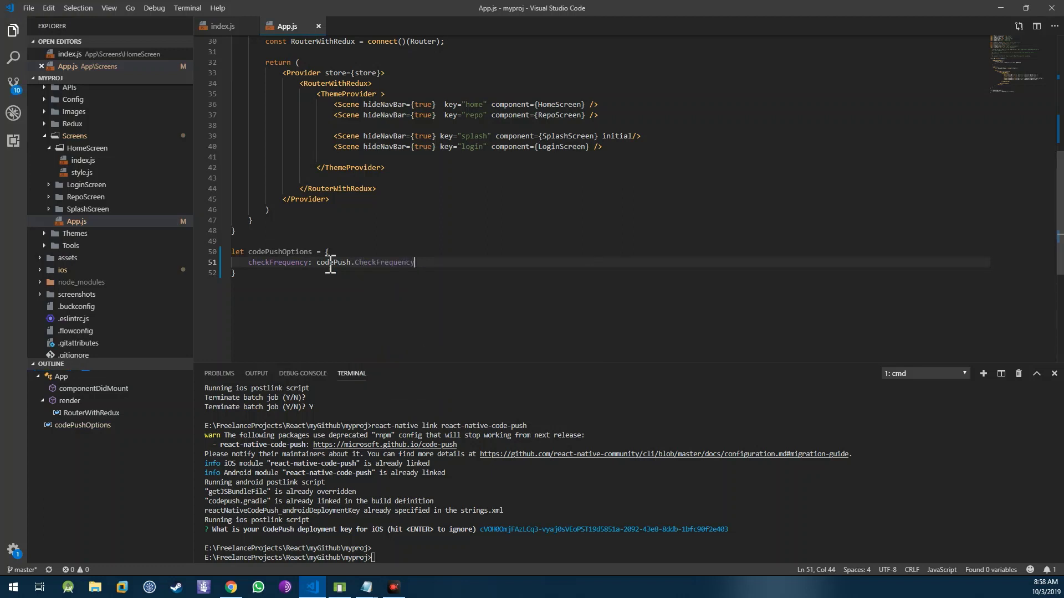
pyautogui.write('.O')
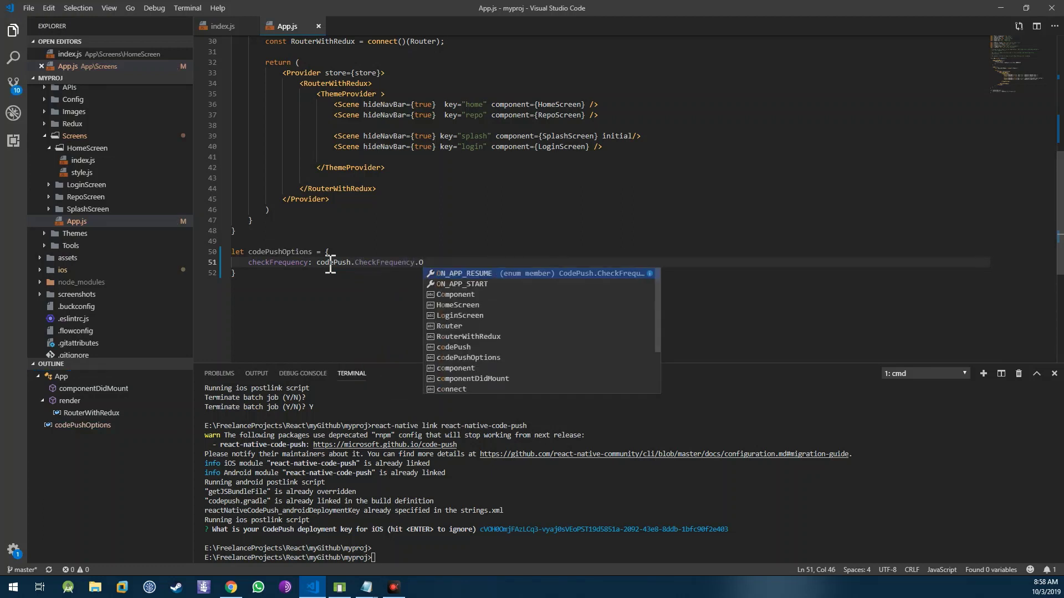
pyautogui.press('Down')
# Step: Add installMode: codePush.InstallMode.IMMEDIATE as the next codePushOptions entry
pyautogui.press('Return')
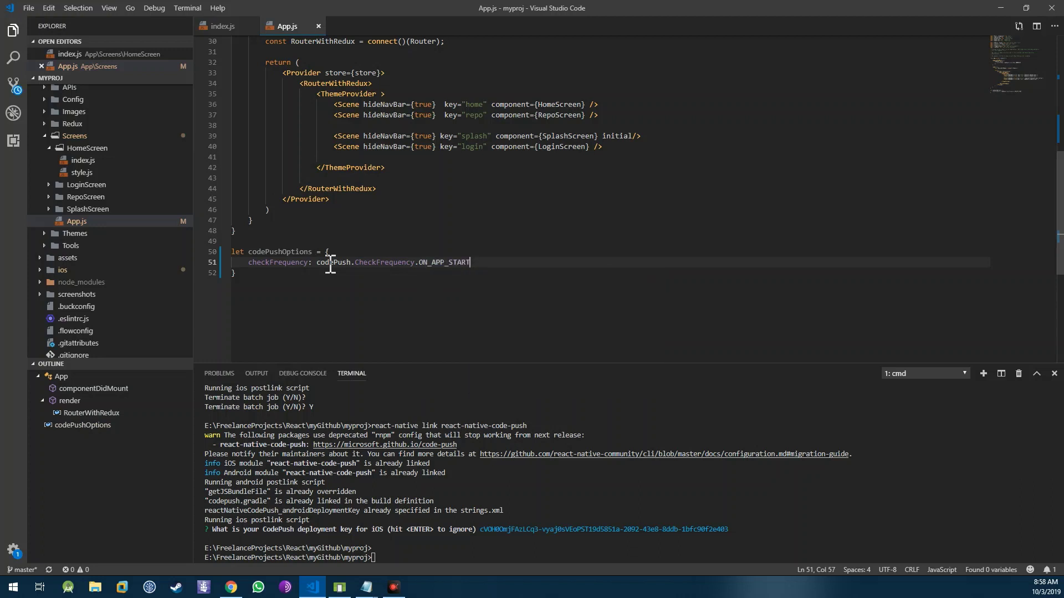
pyautogui.write(',')
pyautogui.press('Return')
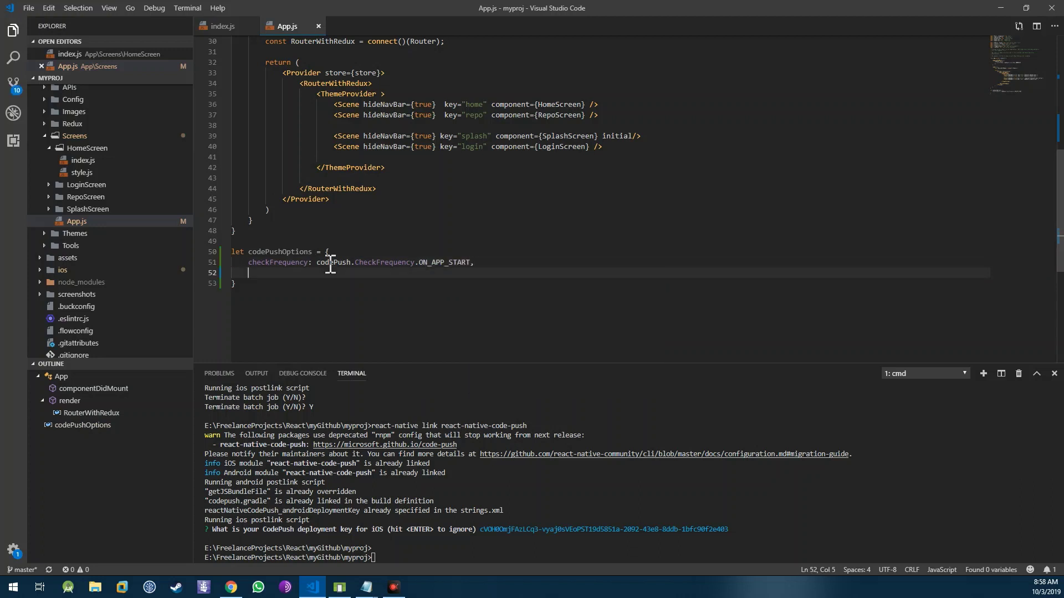
pyautogui.write('ins')
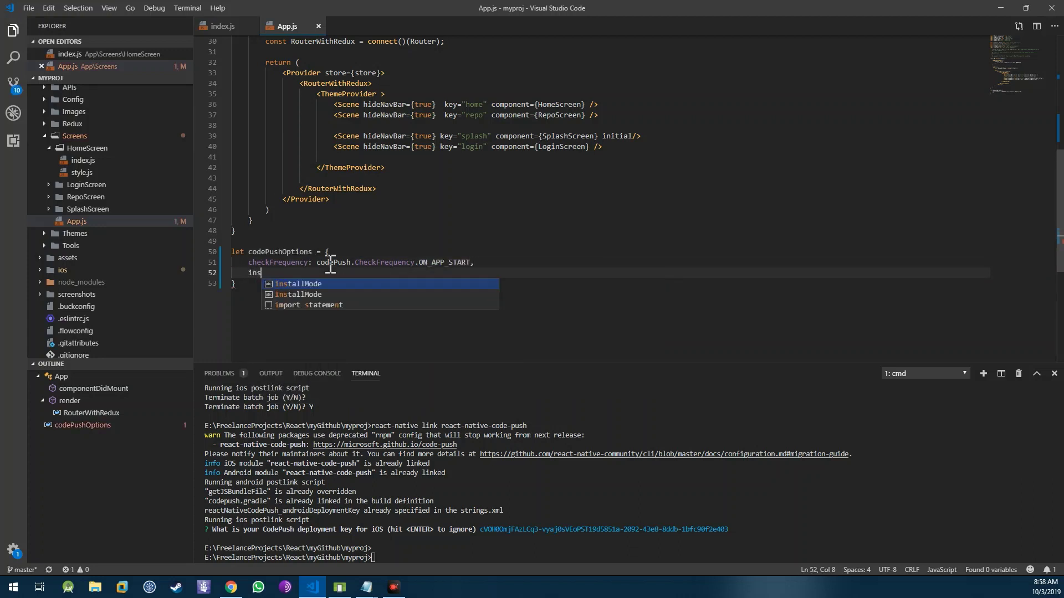
pyautogui.write('t')
pyautogui.press('Return')
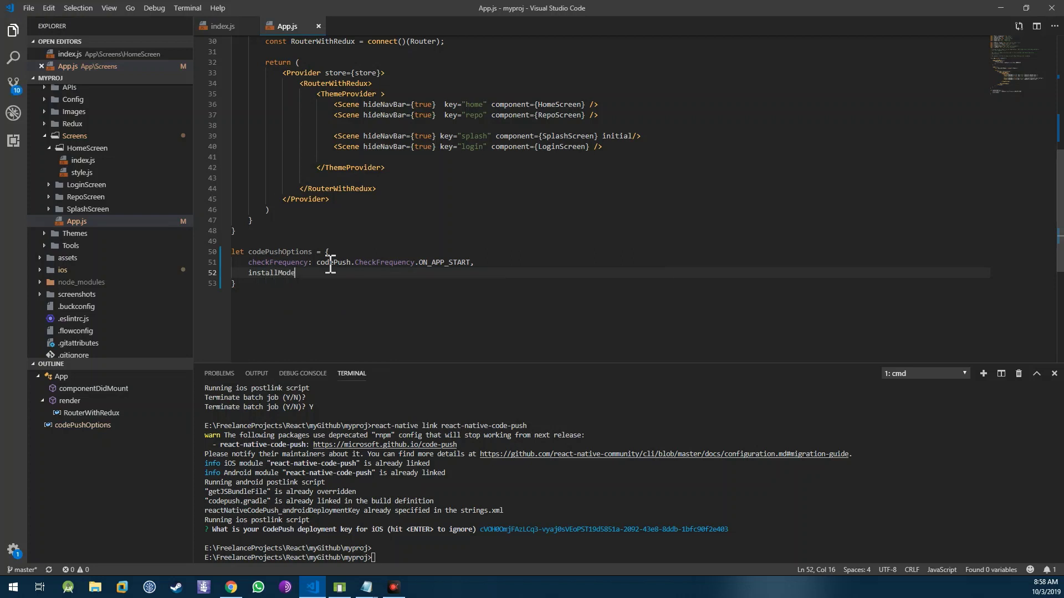
pyautogui.write(':')
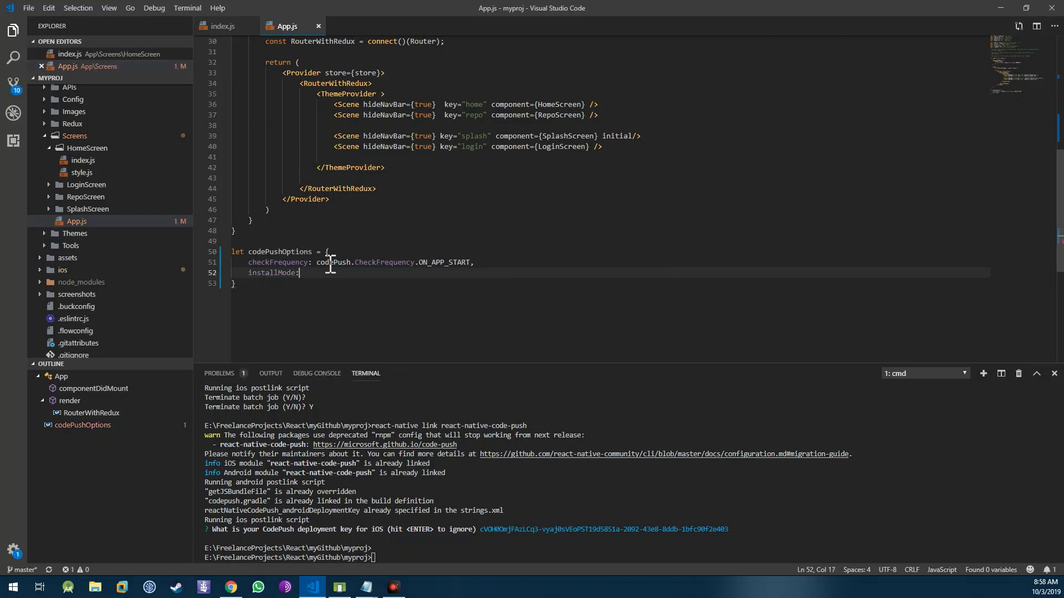
pyautogui.write('cod')
pyautogui.press('Return')
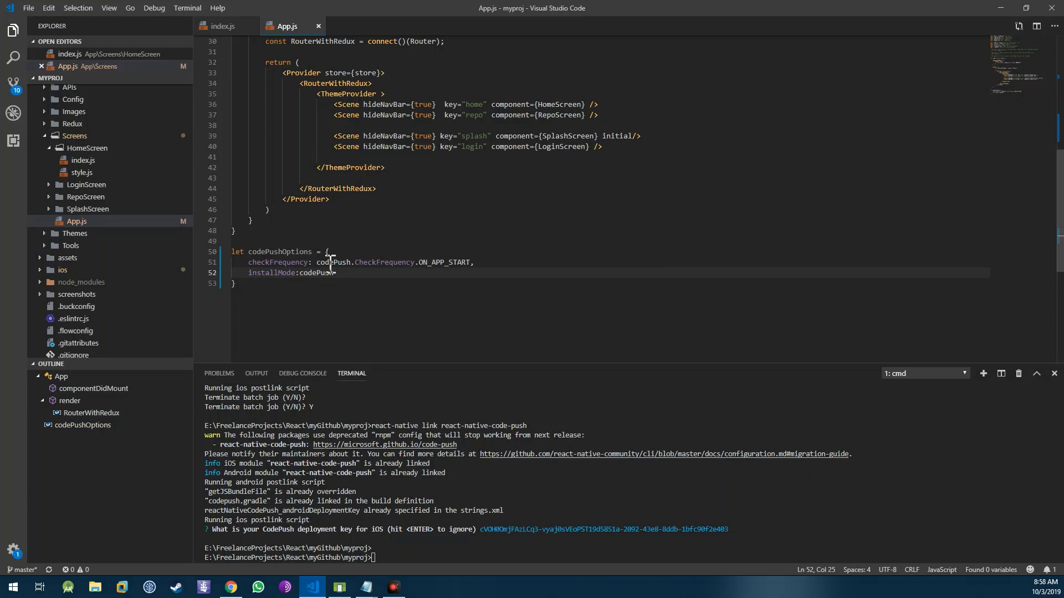
pyautogui.write('.In')
pyautogui.press('Return')
pyautogui.write('.I')
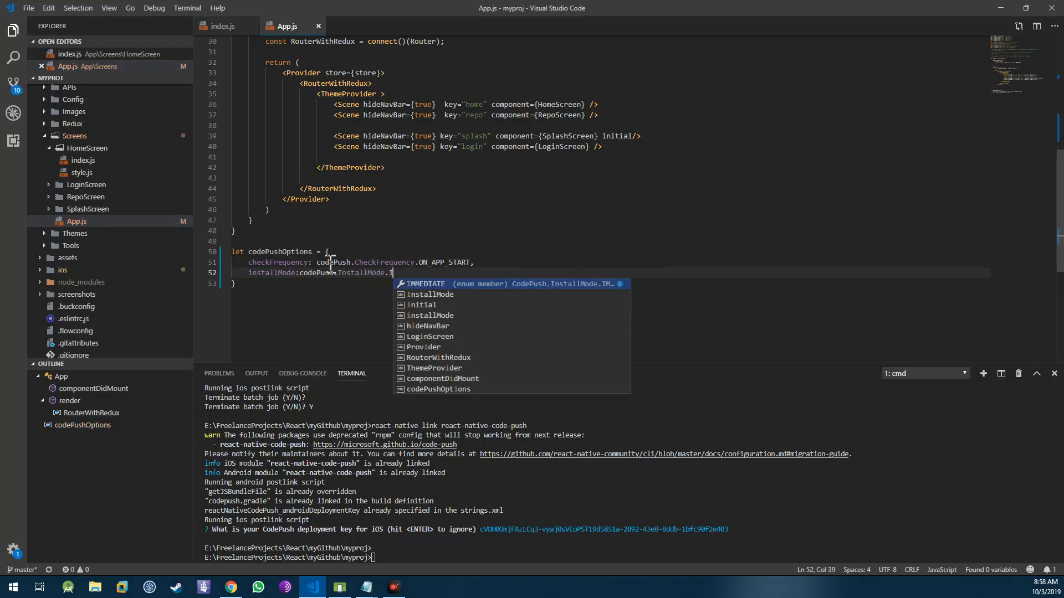
pyautogui.press('Return')
pyautogui.click(294, 297)
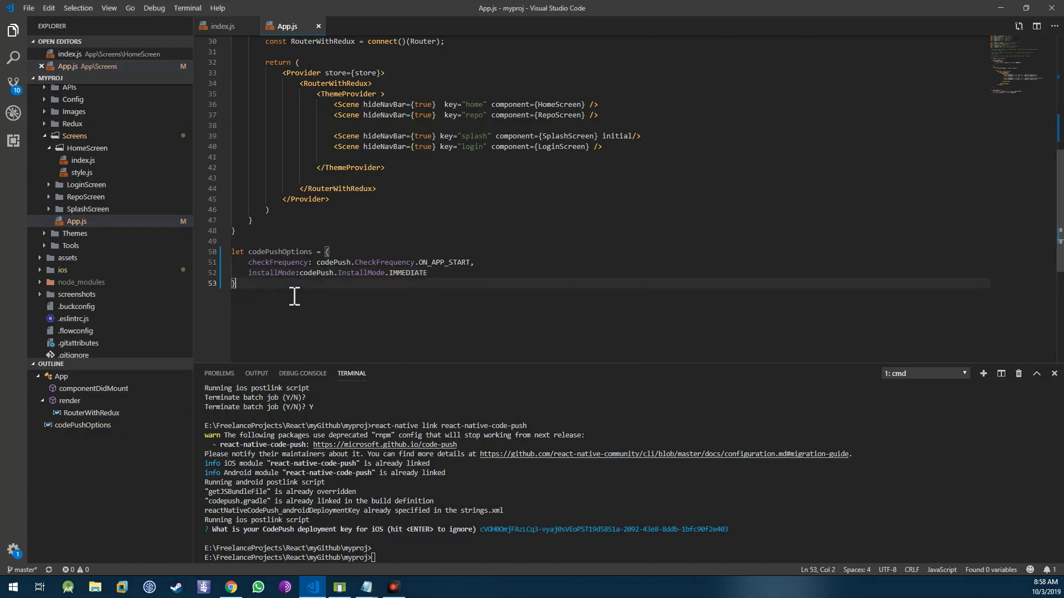
# Step: Add 'export default App = codePush(codePushOptions)(App)' below the options object
pyautogui.press('Return')
pyautogui.press('Return')
pyautogui.write('exp')
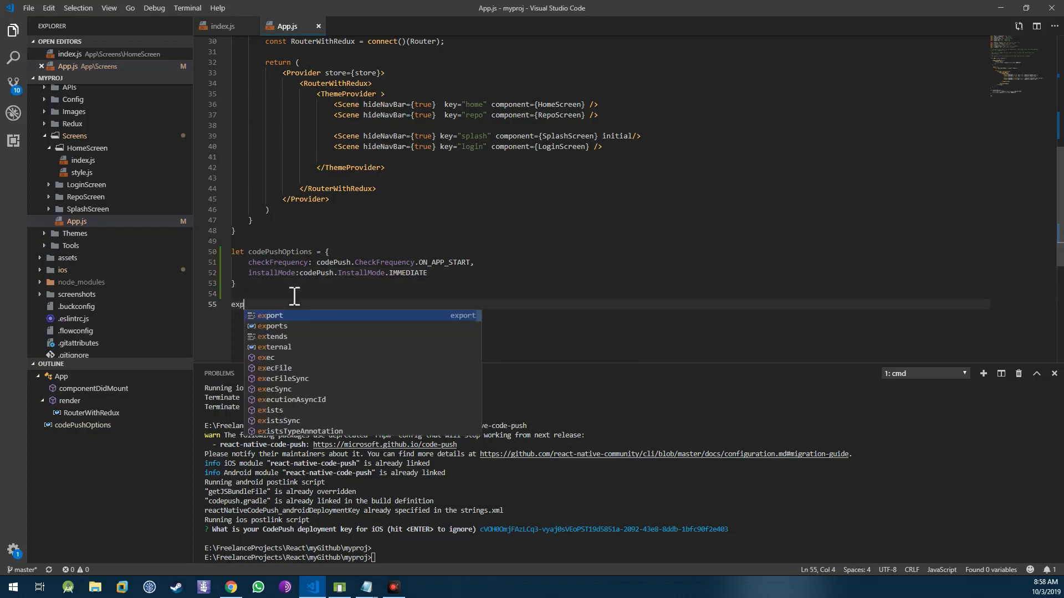
pyautogui.press('Return')
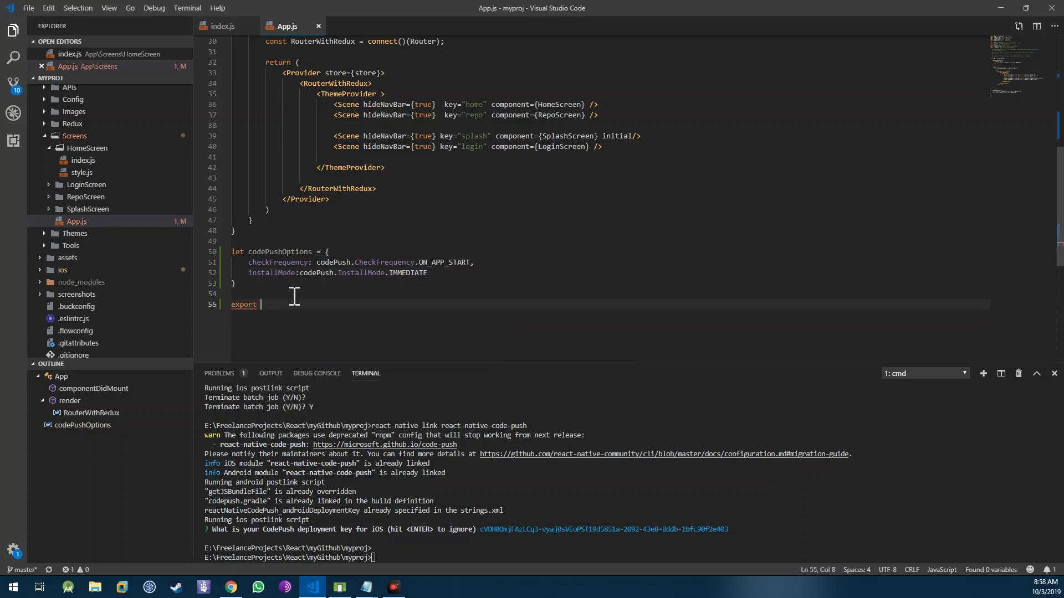
pyautogui.write('def')
pyautogui.press('Return')
pyautogui.write('App= ')
pyautogui.write('co')
pyautogui.press('Return')
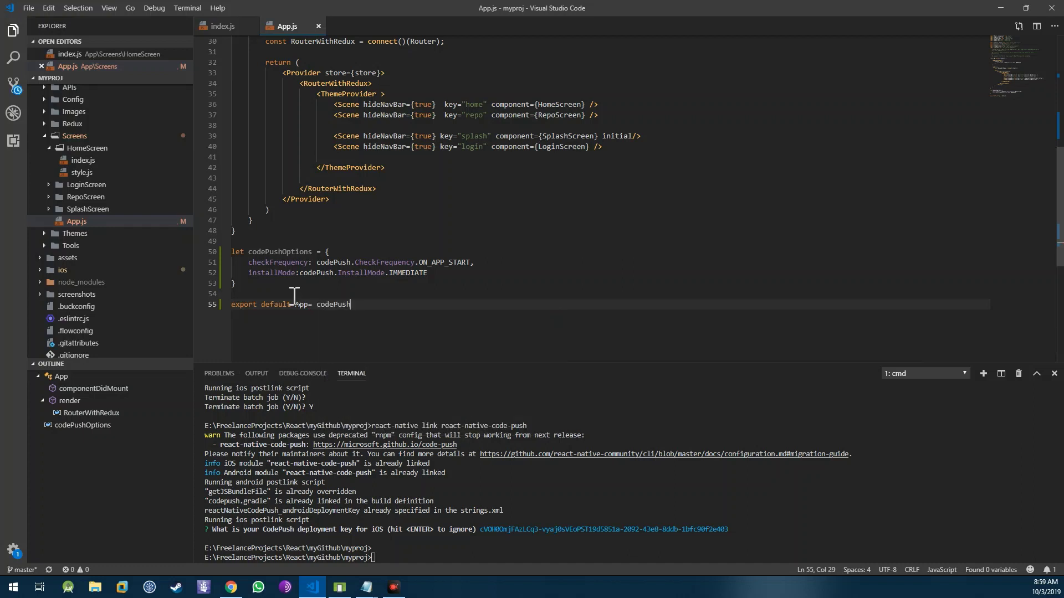
pyautogui.write('(')
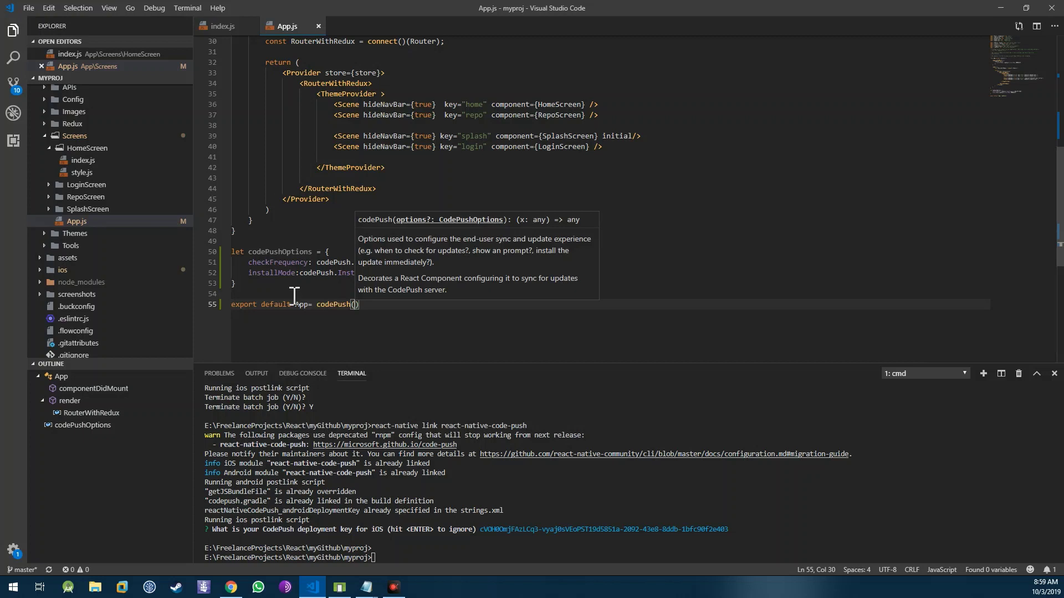
pyautogui.write('code')
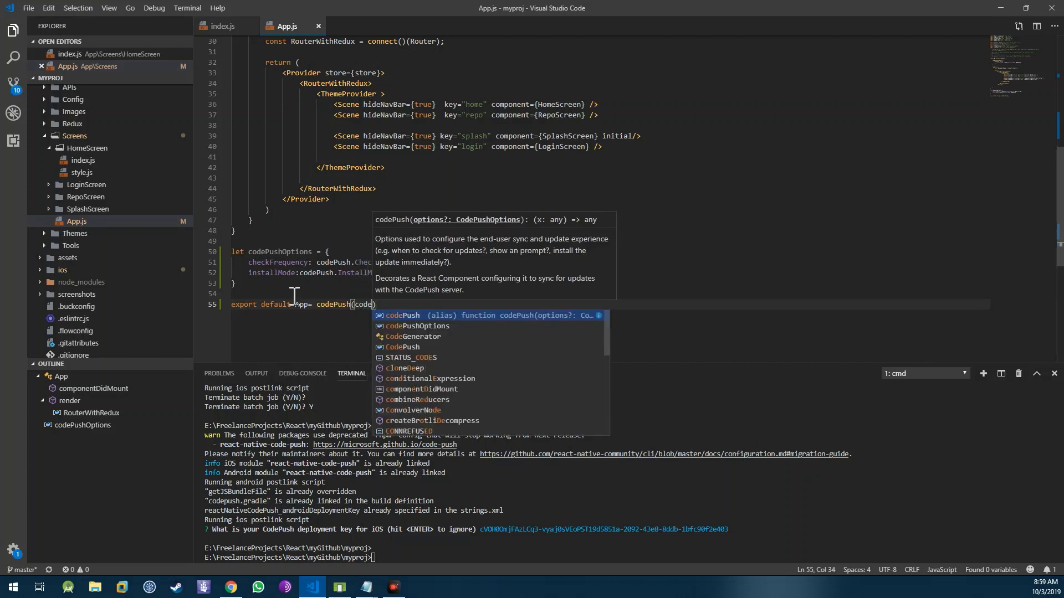
pyautogui.press('Down')
pyautogui.press('Return')
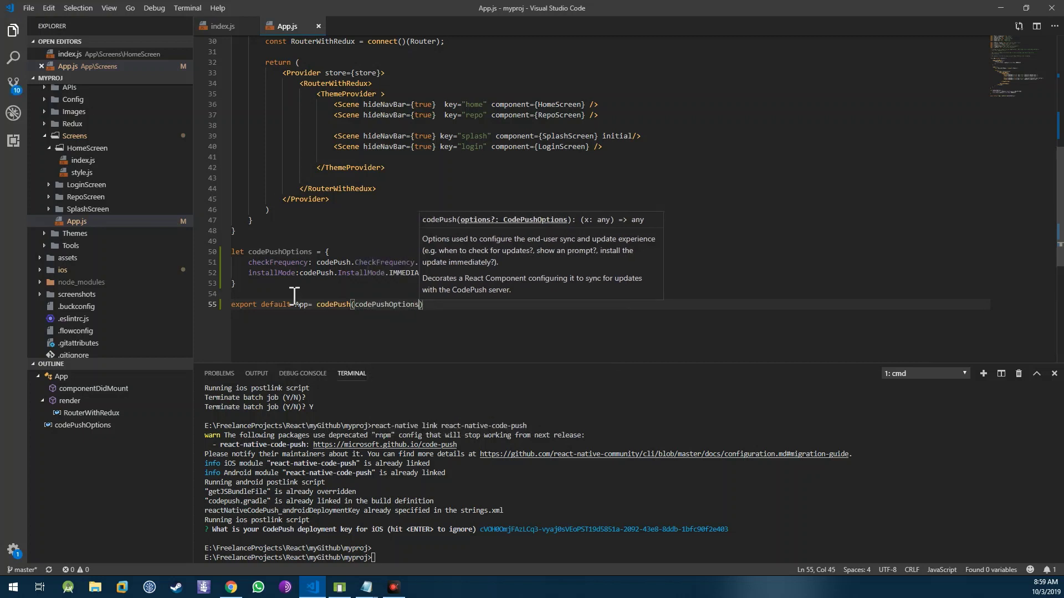
pyautogui.click(452, 305)
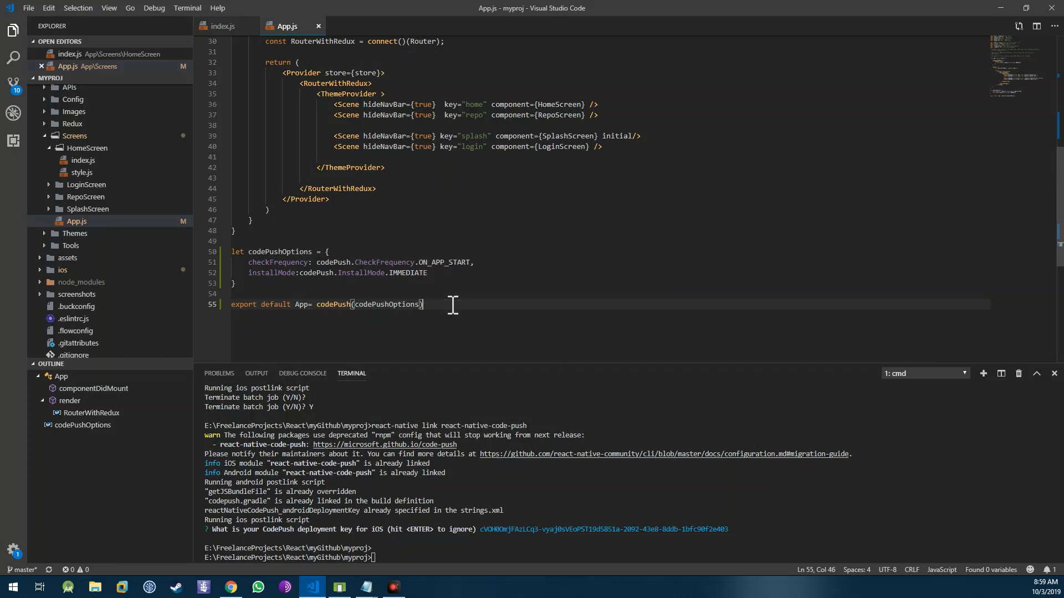
pyautogui.write('(')
pyautogui.write('App')
pyautogui.click(413, 327)
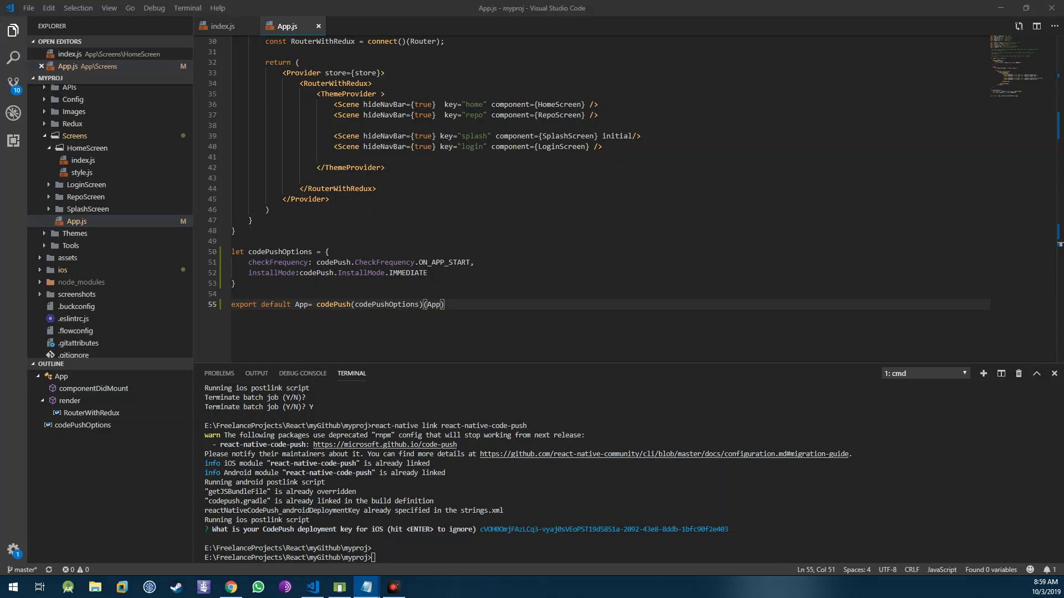
pyautogui.click(340, 588)
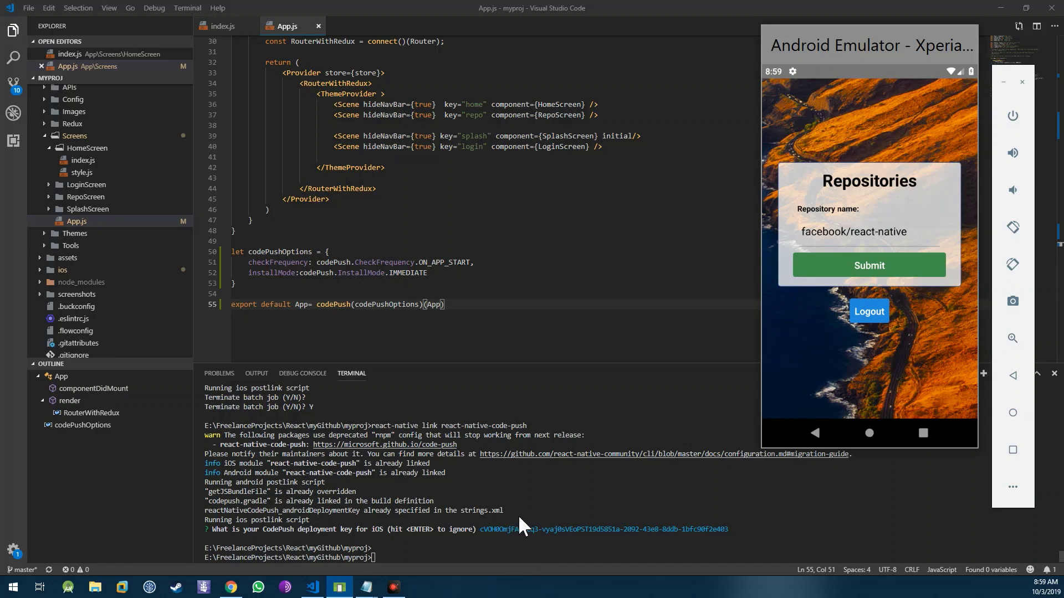
# Step: Run 'npm run build' in the integrated terminal to assemble the Android release
pyautogui.click(415, 548)
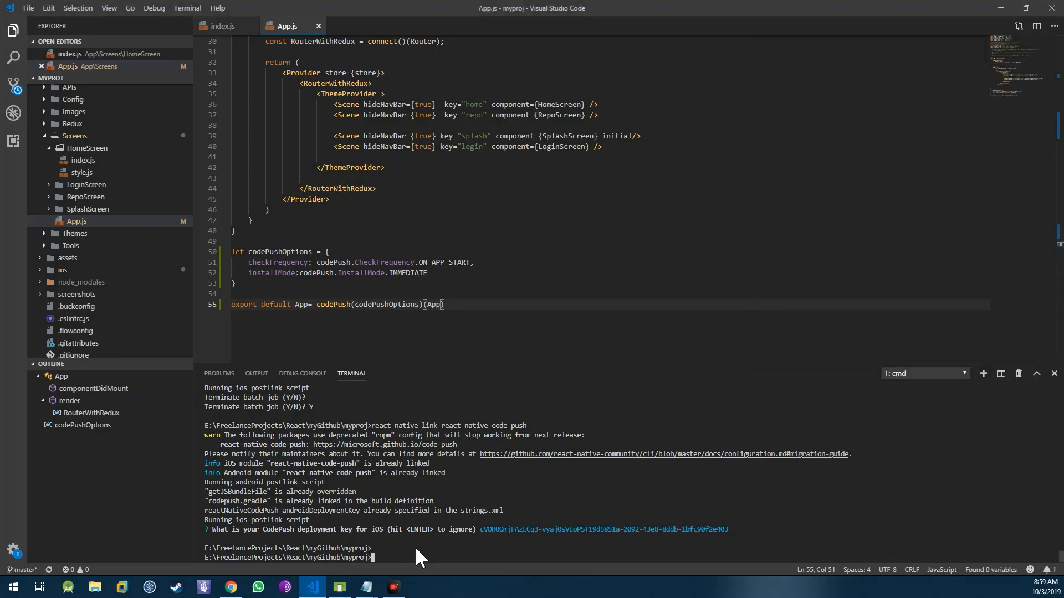
pyautogui.write('np')
pyautogui.write('ld')
pyautogui.press('Return')
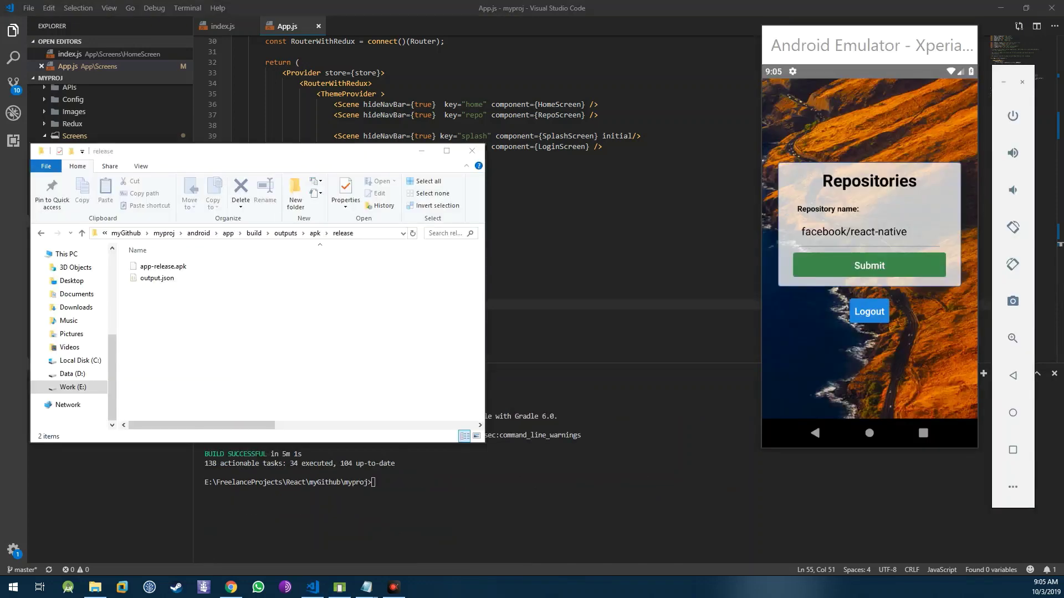
# Step: Install app-release.apk by dragging it onto the emulator, then launch MyGit
pyautogui.click(158, 268)
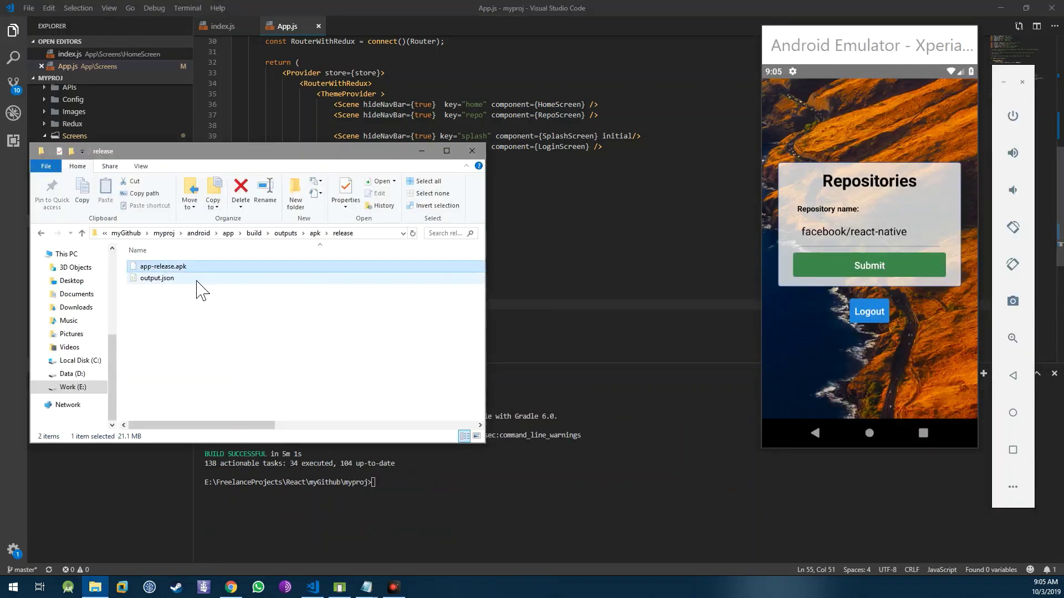
pyautogui.moveTo(183, 280); pyautogui.dragTo(829, 345)
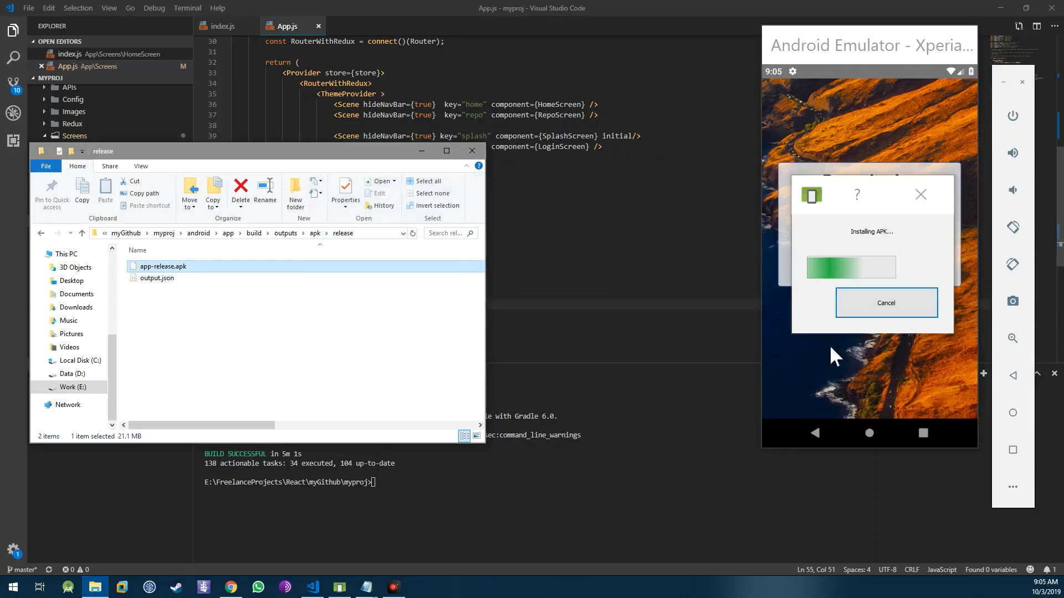
pyautogui.click(424, 156)
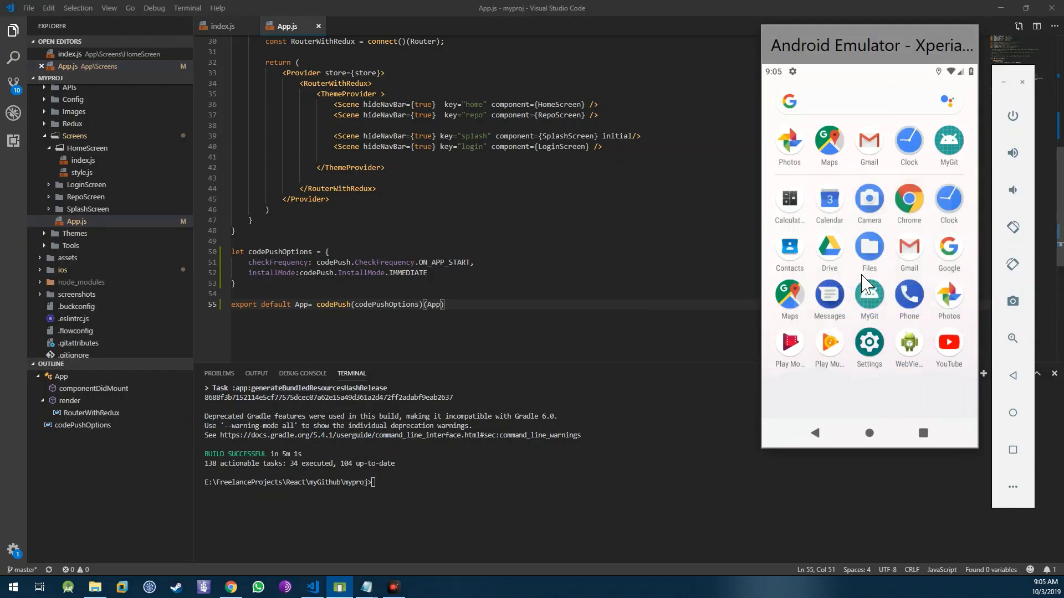
pyautogui.click(870, 296)
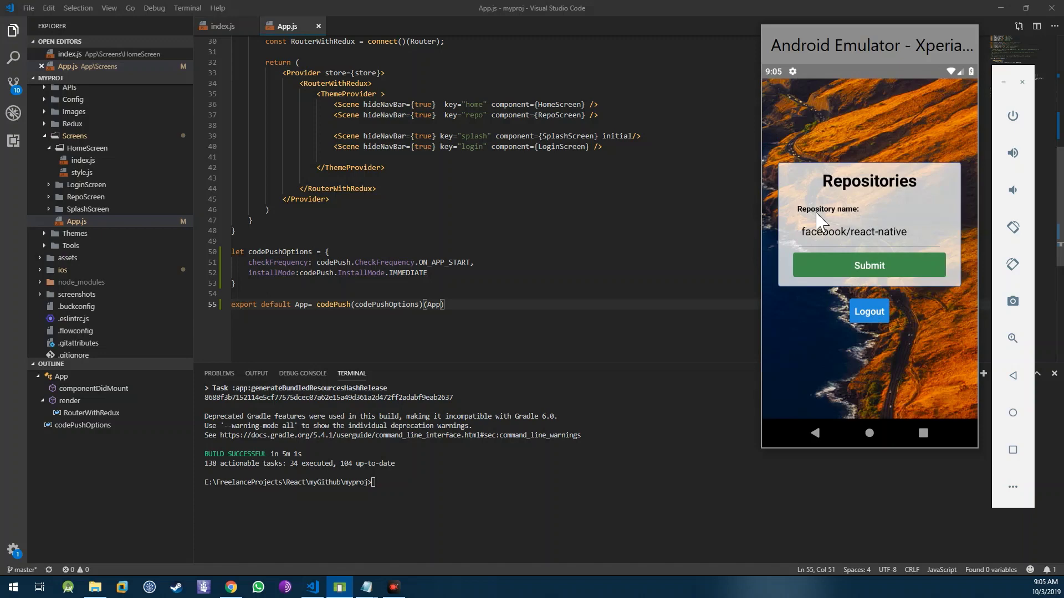
# Step: View facebook/react-native commits in MyGit, return to Repositories, and switch back to VS Code
pyautogui.click(912, 237)
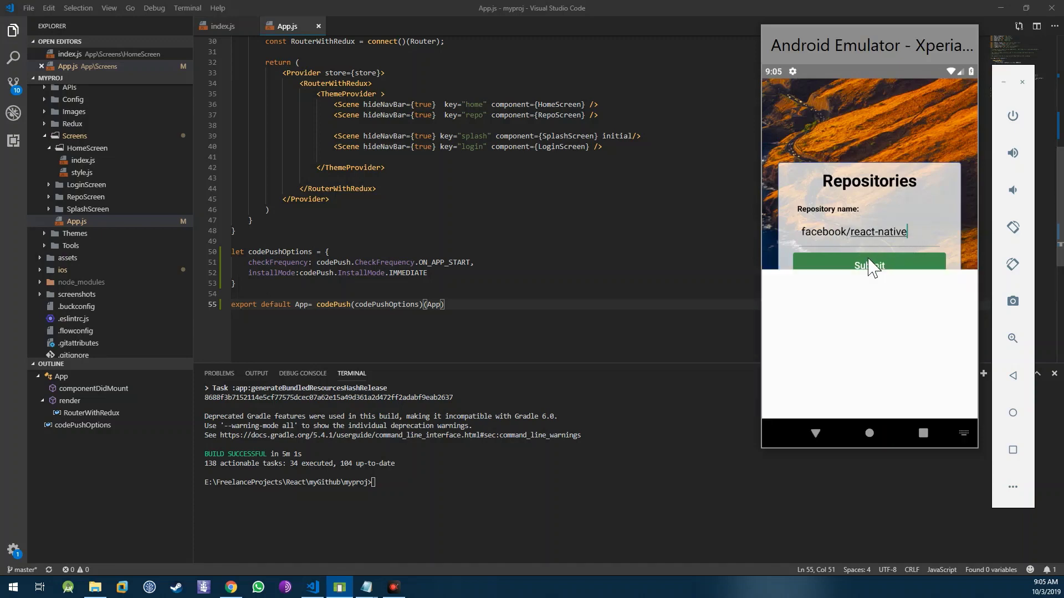
pyautogui.click(858, 199)
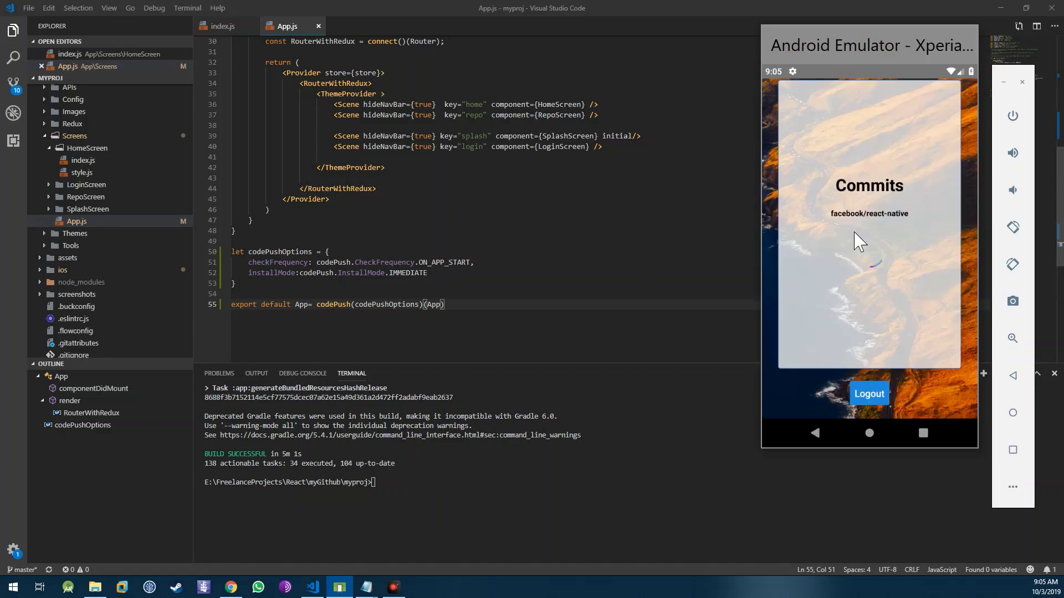
pyautogui.scroll(-2, 859, 287)
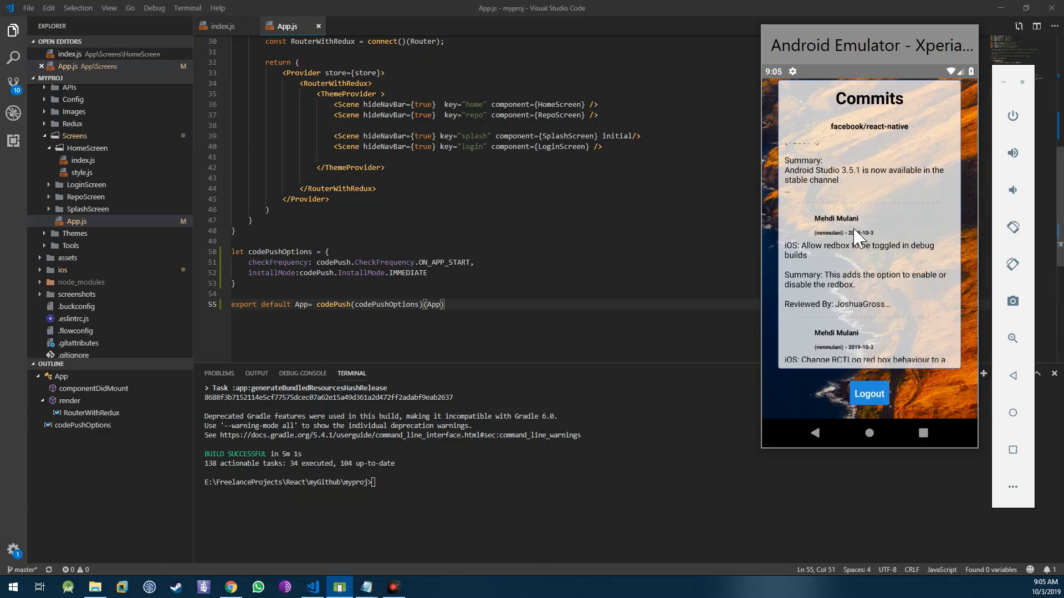
pyautogui.scroll(-2, 856, 258)
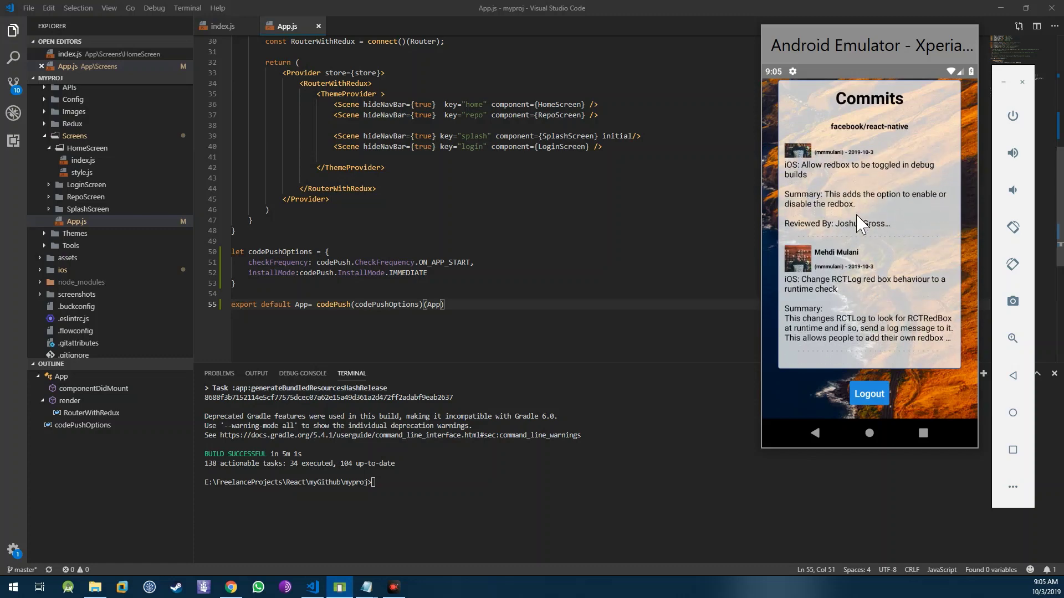
pyautogui.scroll(4, 858, 237)
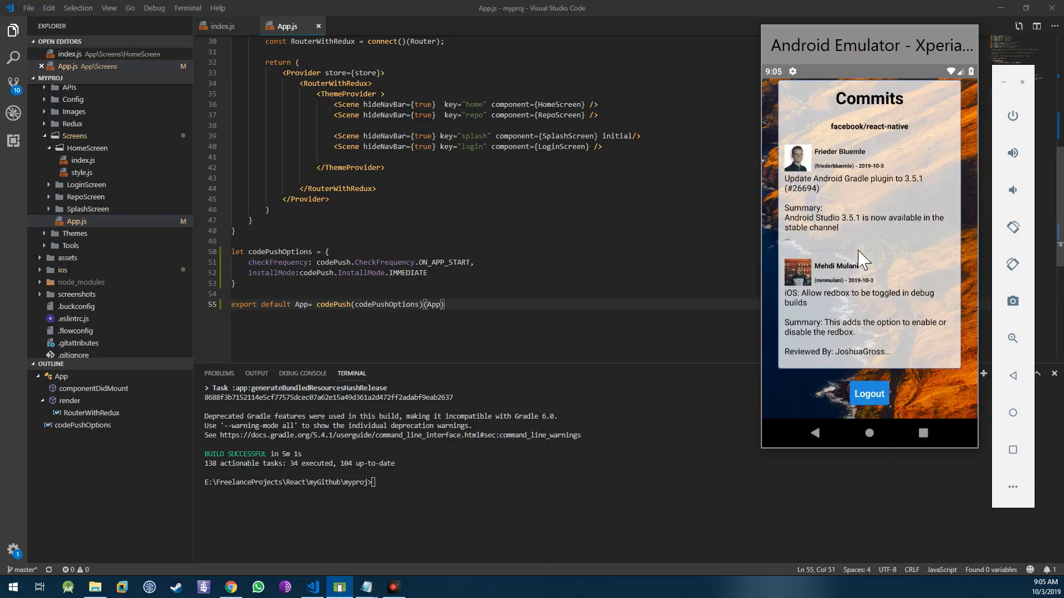
pyautogui.scroll(-3, 856, 275)
pyautogui.scroll(-1, 852, 278)
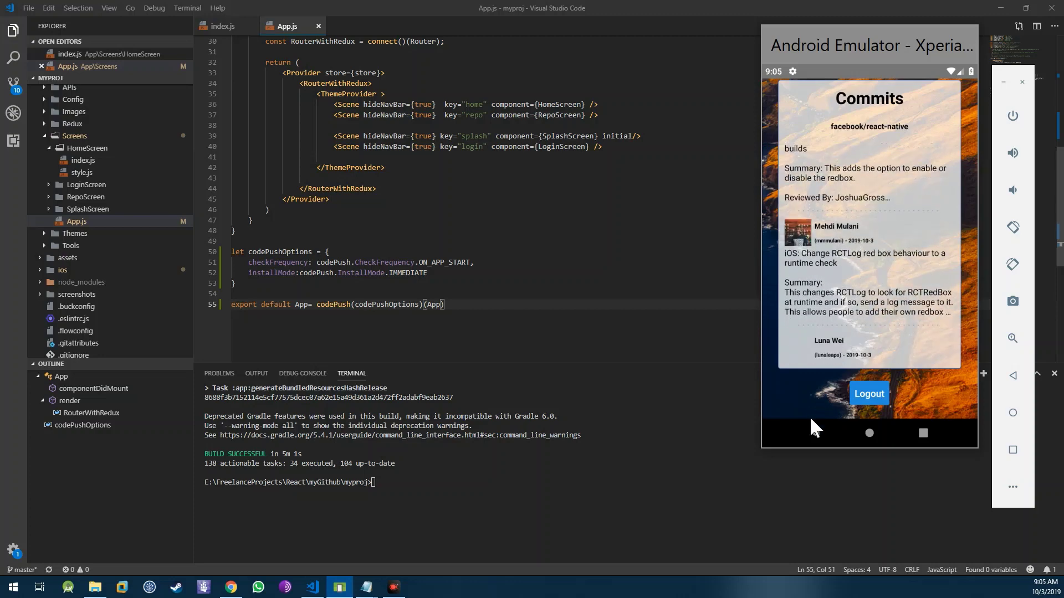
pyautogui.click(812, 432)
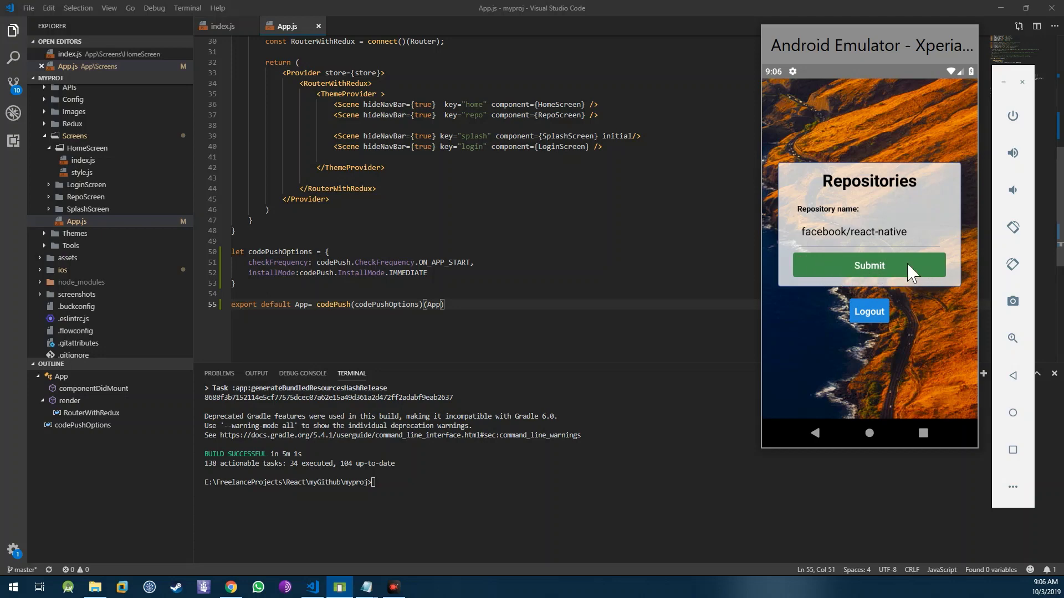
pyautogui.click(503, 240)
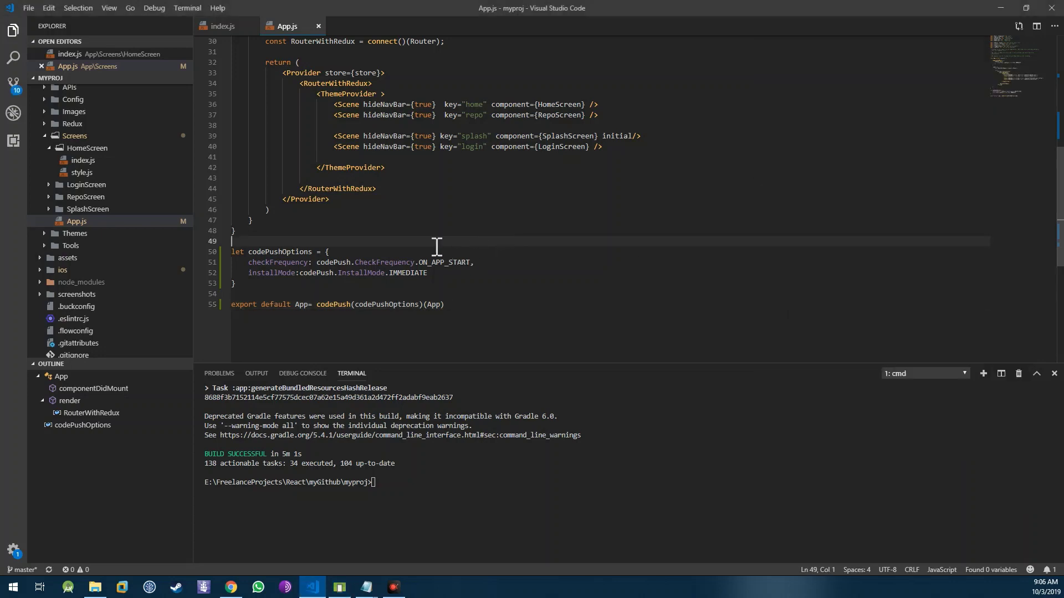
pyautogui.scroll(5, 481, 250)
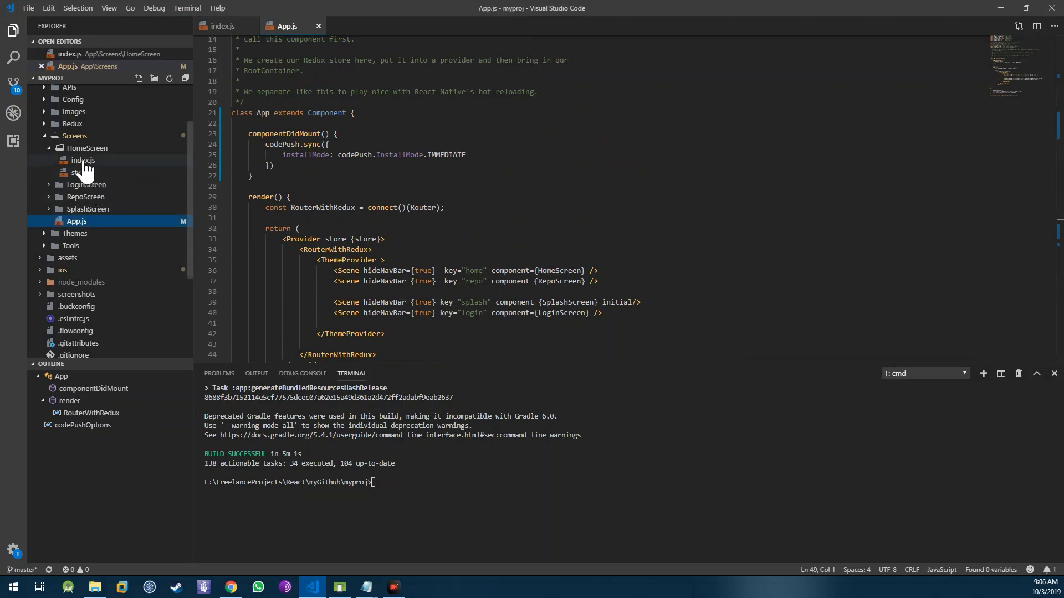
# Step: Comment out the Submit Button block, lines 41–47, in Screens/HomeScreen/index.js
pyautogui.click(83, 160)
pyautogui.scroll(-3, 427, 225)
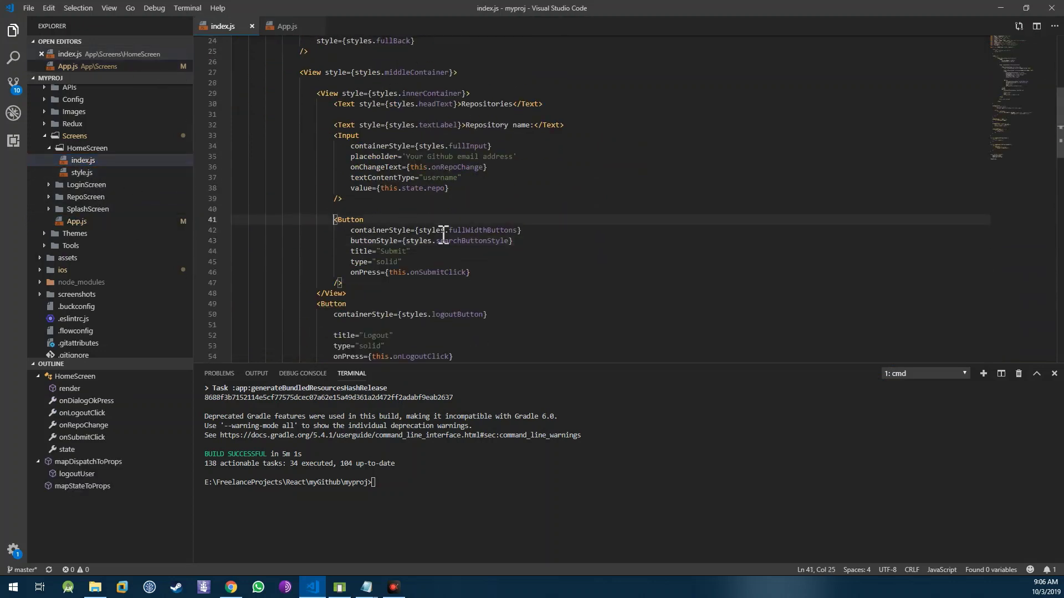
pyautogui.doubleClick(391, 252)
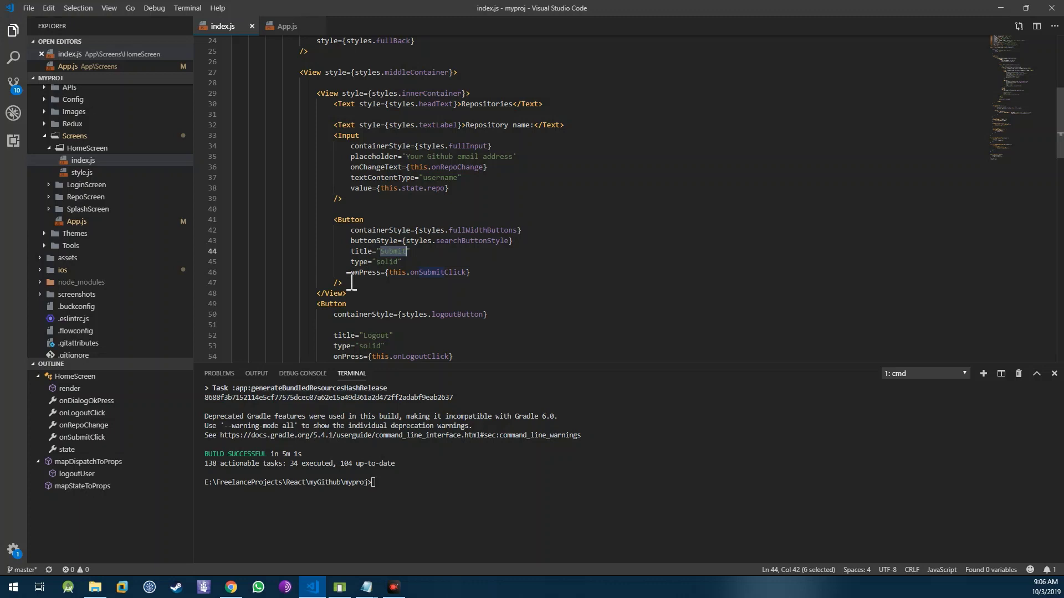
pyautogui.moveTo(349, 283); pyautogui.dragTo(364, 221)
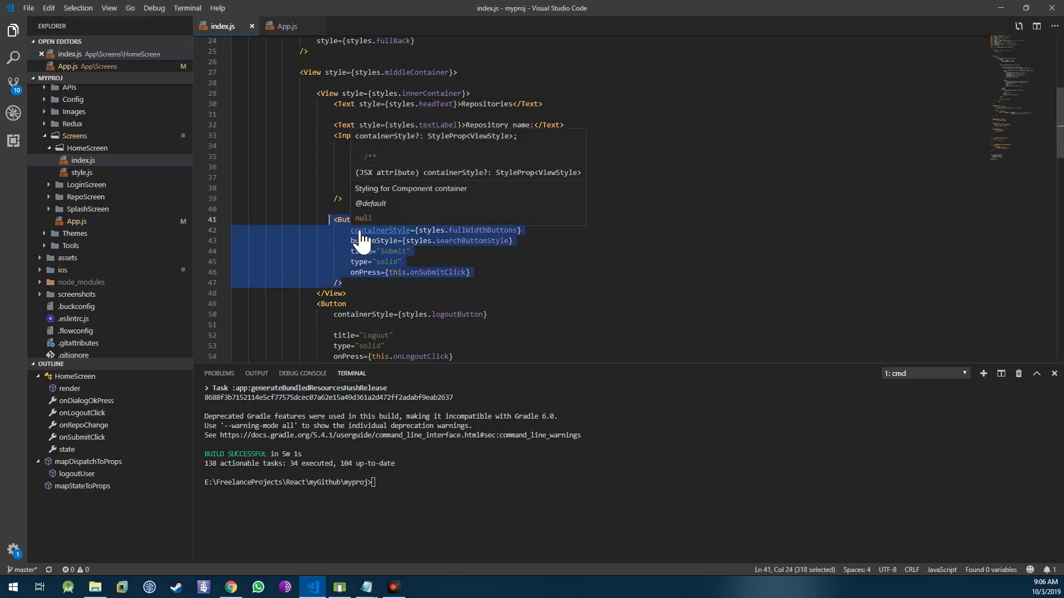
pyautogui.hotkey('ctrl', '/')
pyautogui.click(399, 241)
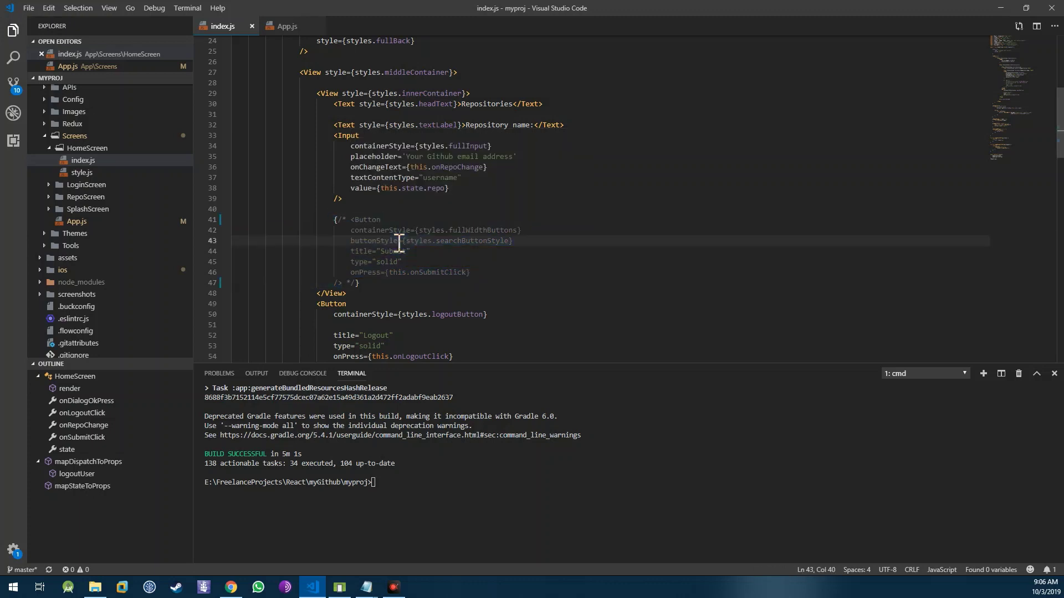
pyautogui.click(421, 476)
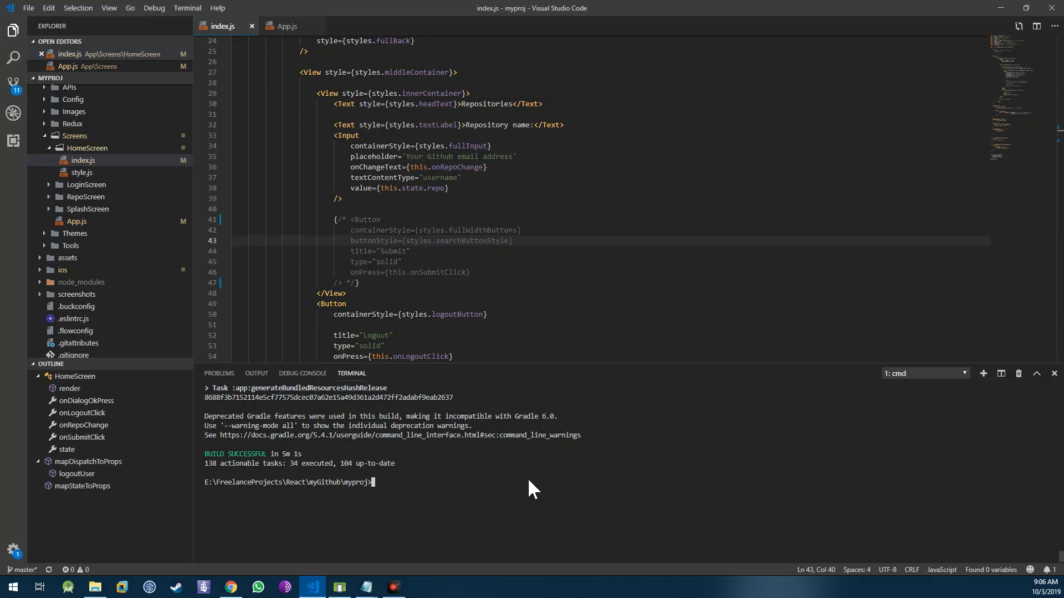
pyautogui.write('code-pus')
pyautogui.write('h relea')
pyautogui.write('se-re')
pyautogui.write('act ')
pyautogui.write('My')
pyautogui.write('Git android -d P')
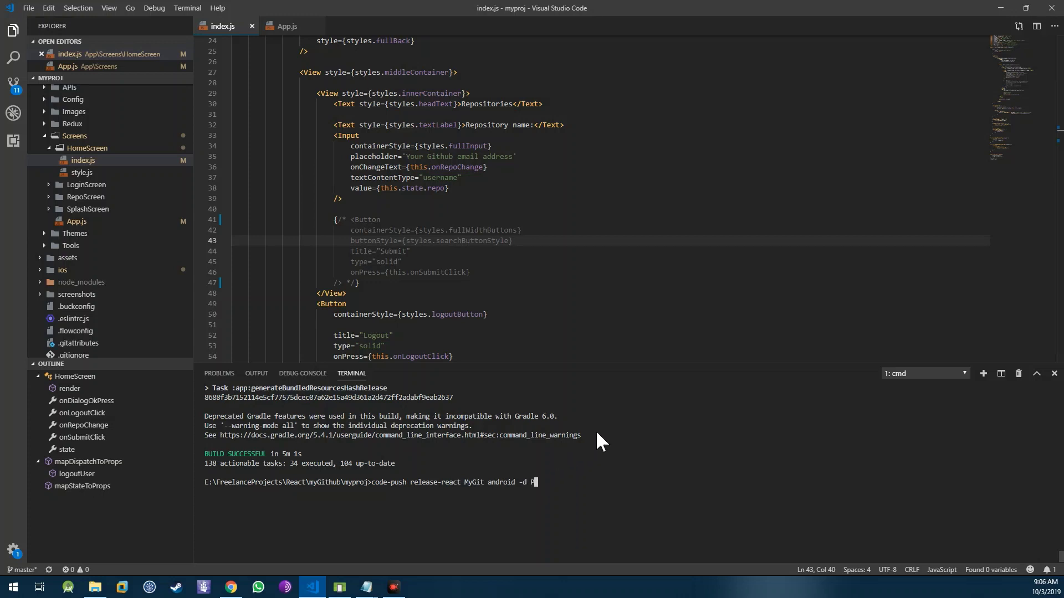
pyautogui.write('r')
pyautogui.write('oduction')
# Step: Run 'code-push release-react MyGit android -d Production' and wait for the upload to finish
pyautogui.press('Return')
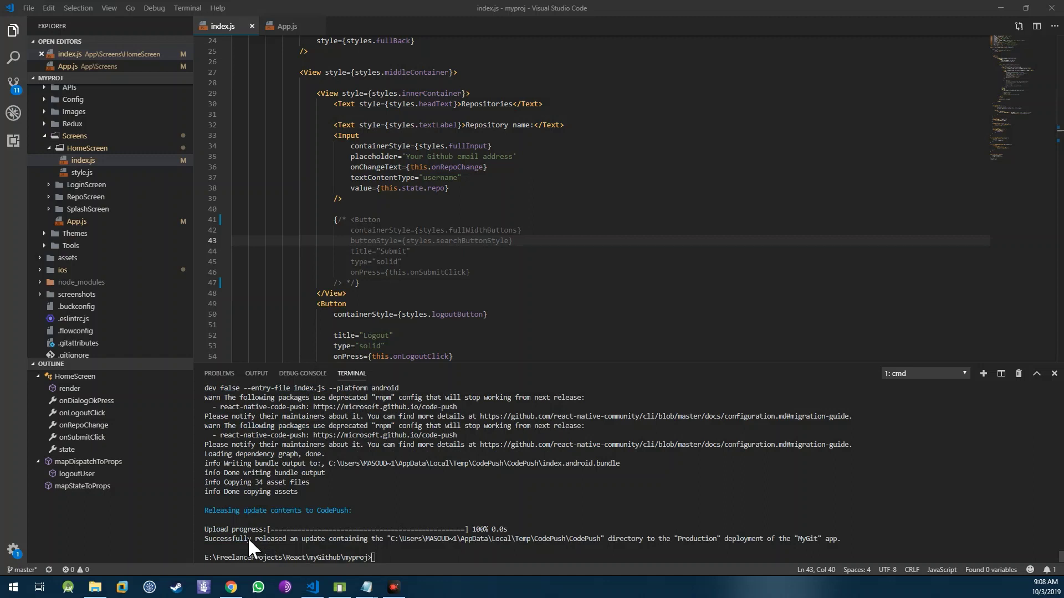
# Step: Close MyGit from Recents on the emulator and relaunch it
pyautogui.click(339, 587)
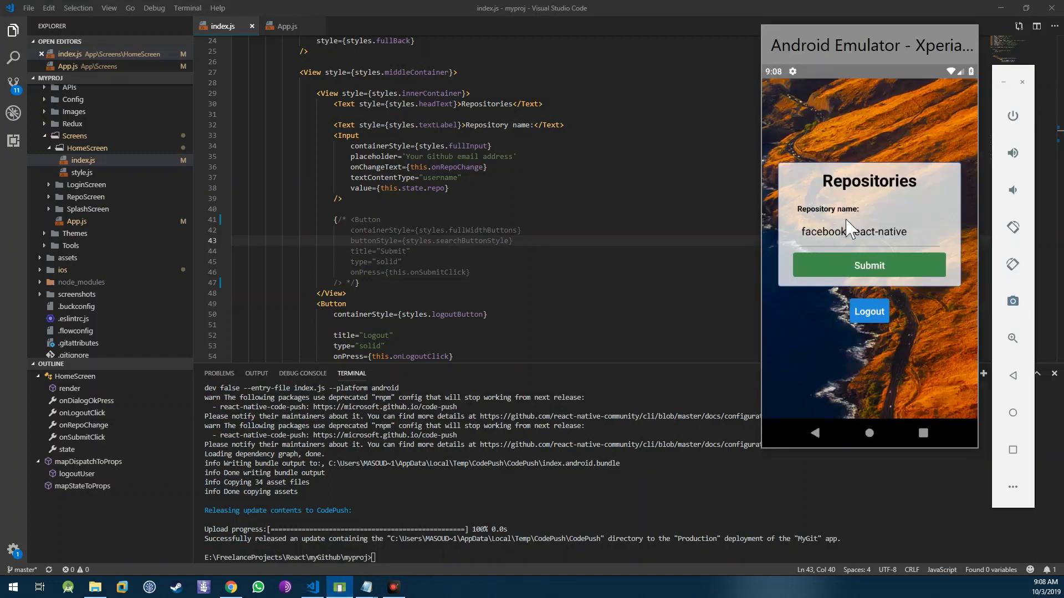
pyautogui.click(924, 429)
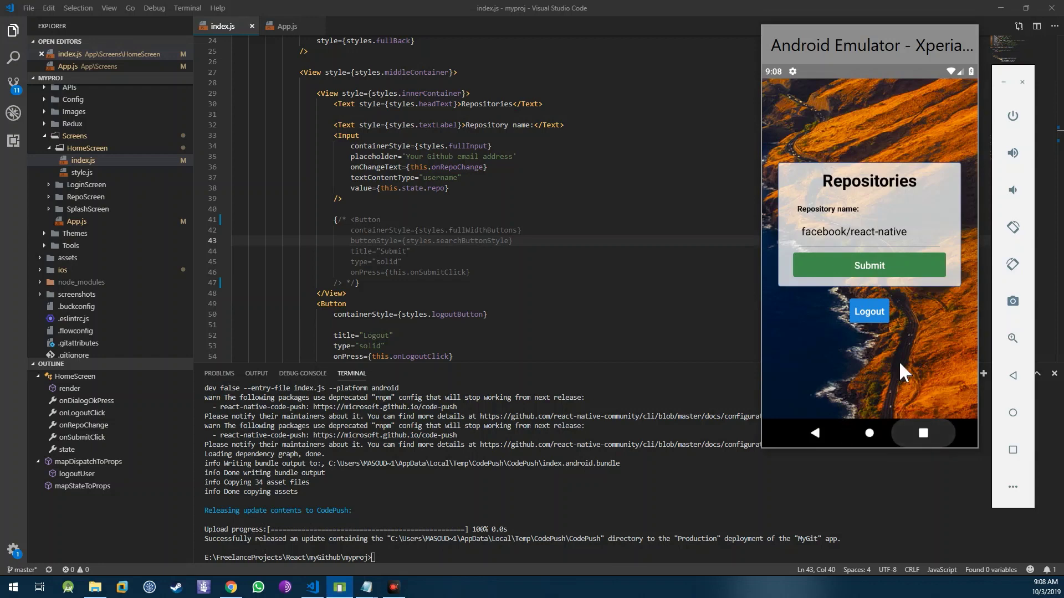
pyautogui.moveTo(865, 279); pyautogui.dragTo(865, 160)
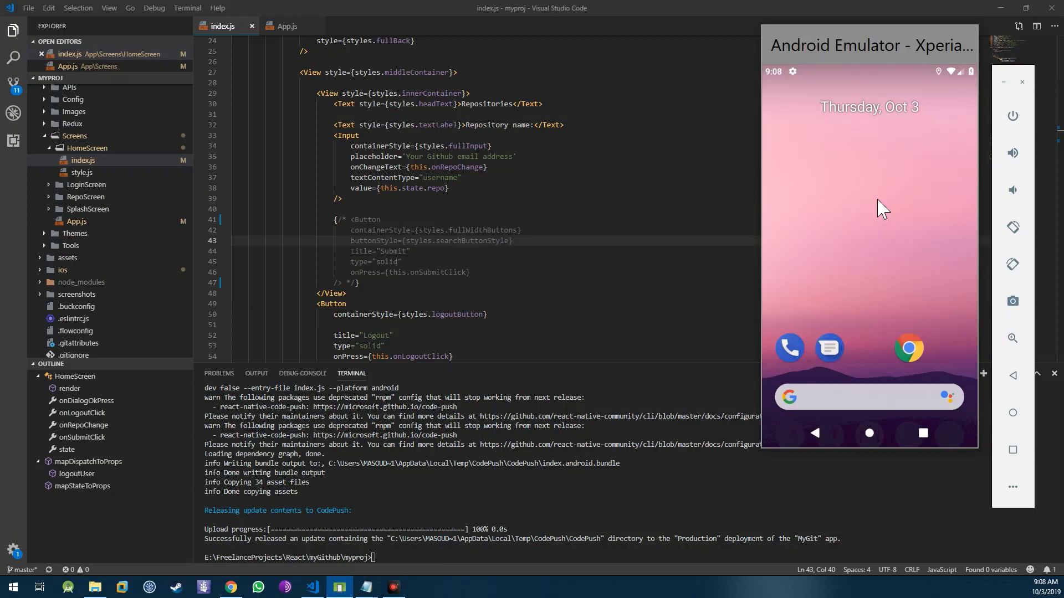
pyautogui.scroll(-2, 876, 228)
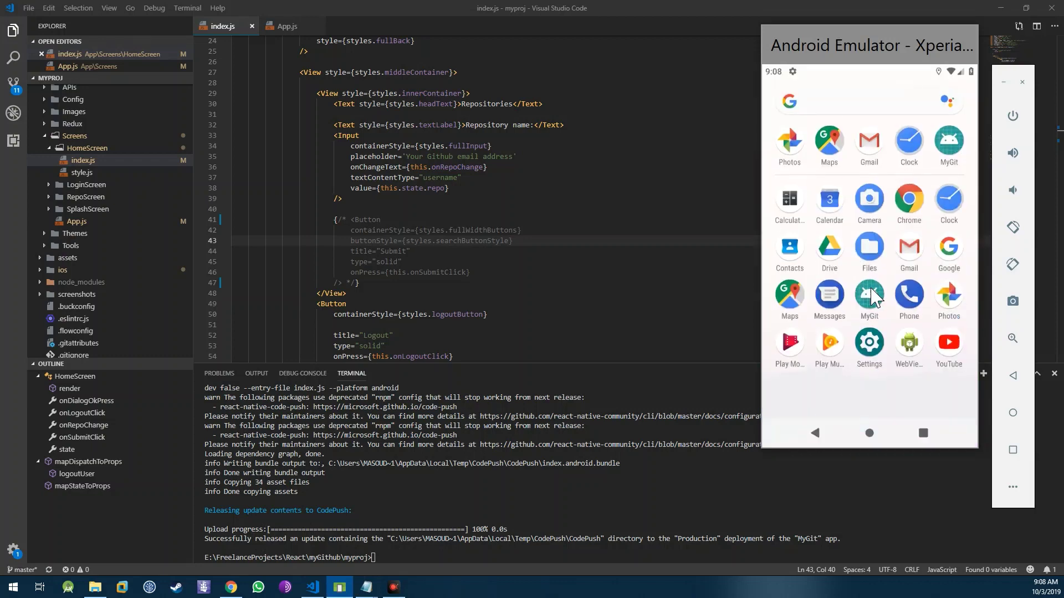
pyautogui.click(876, 299)
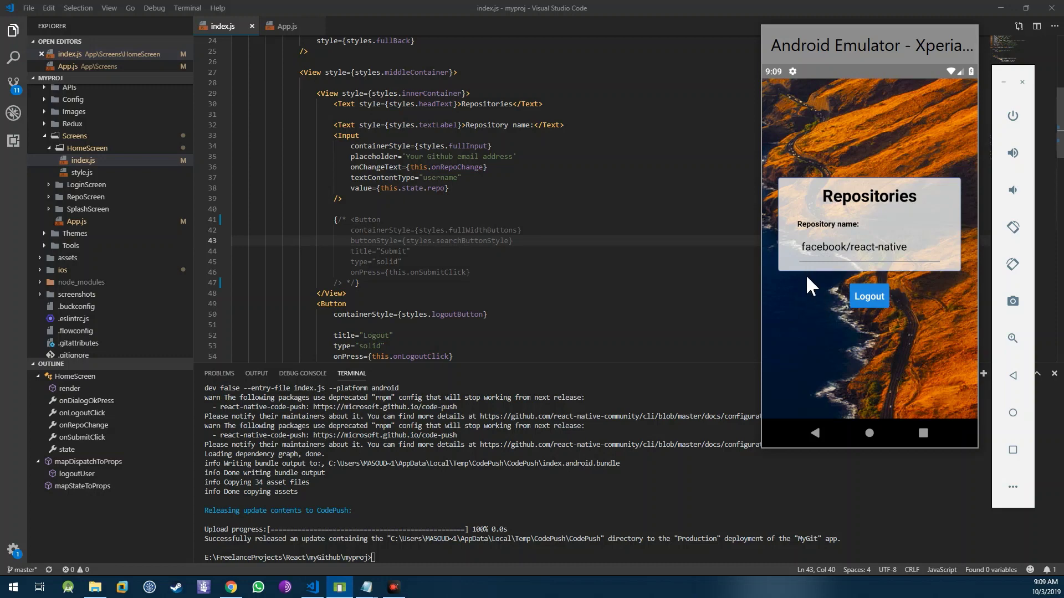
# Step: Close MyGit again and reopen it from the app drawer, now without the Submit button
pyautogui.click(924, 433)
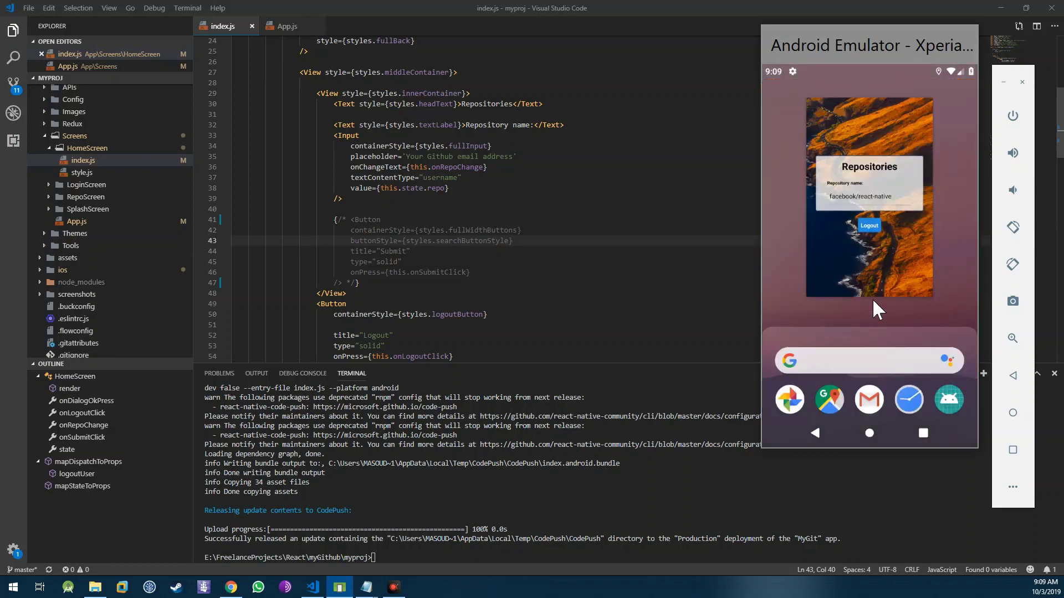
pyautogui.moveTo(883, 158); pyautogui.dragTo(879, 99)
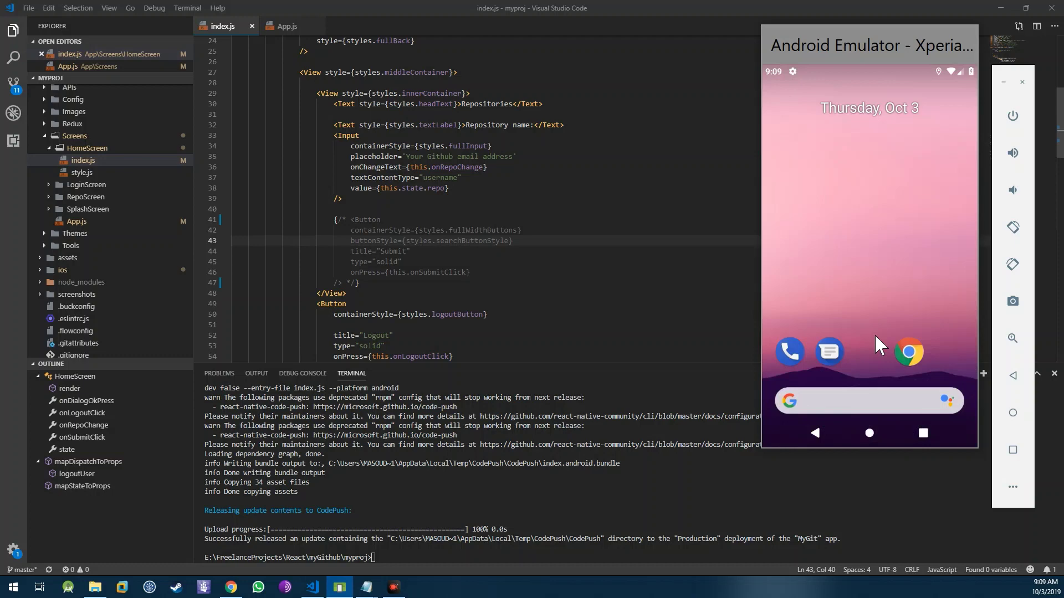
pyautogui.moveTo(868, 349); pyautogui.dragTo(869, 275)
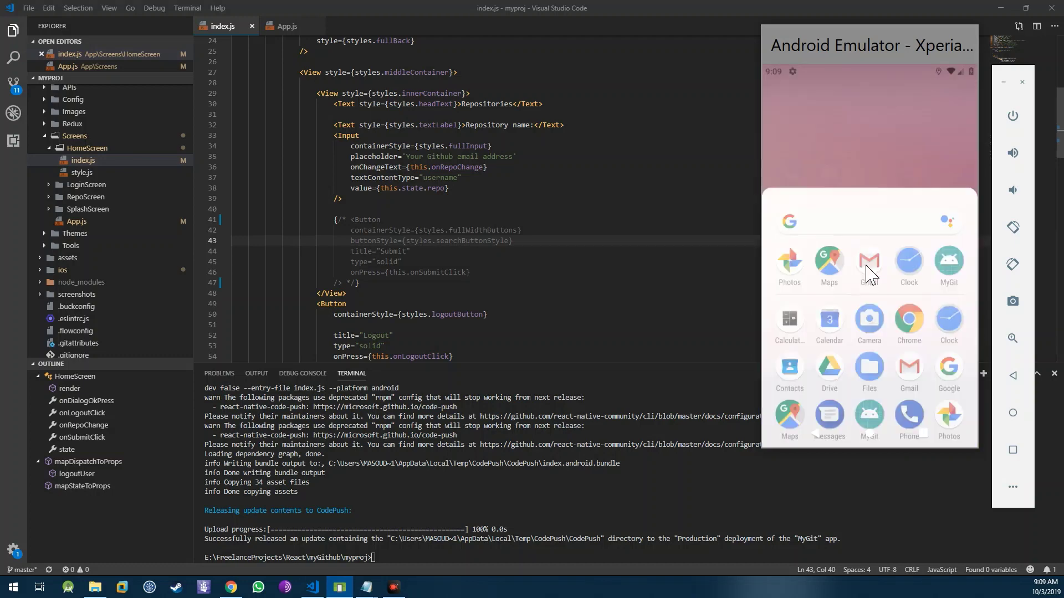
pyautogui.click(870, 302)
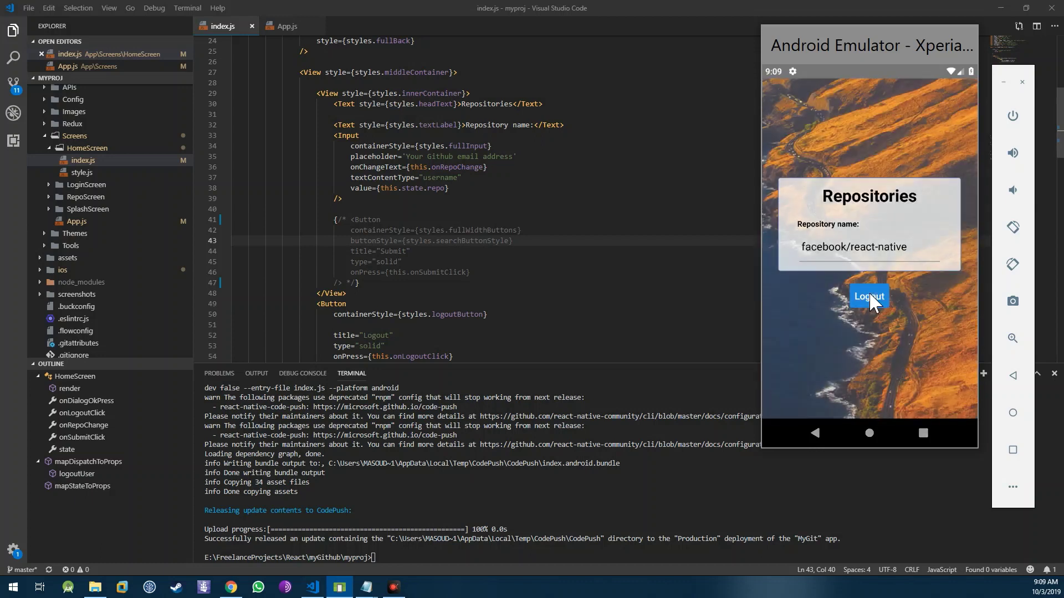
# Step: Bring up Chrome's CodePush tab and highlight 'CodePush' in the App Center move banner
pyautogui.click(241, 582)
pyautogui.click(233, 586)
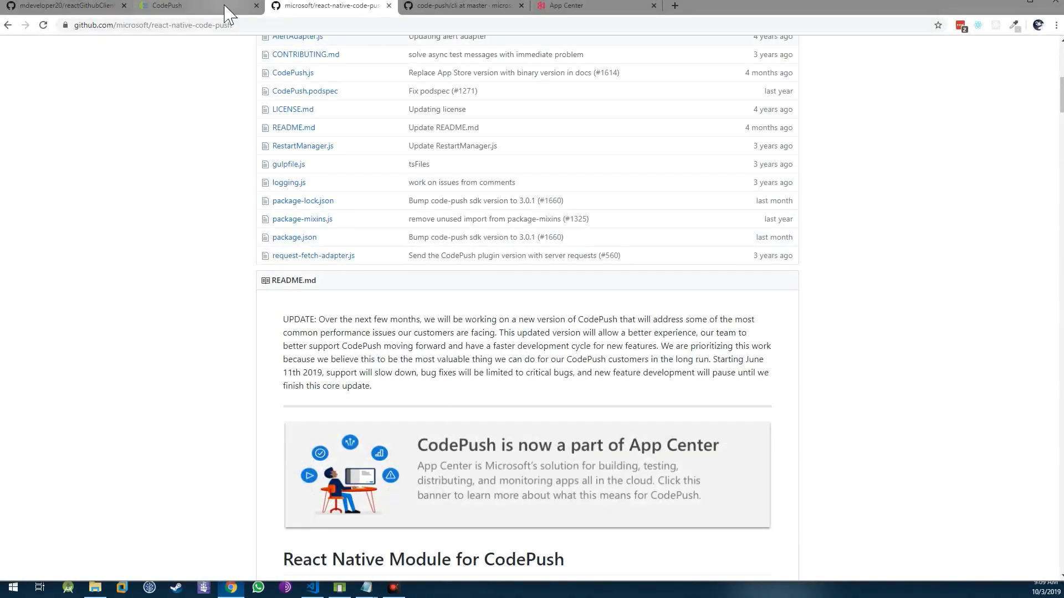
pyautogui.click(208, 6)
pyautogui.scroll(-3, 304, 241)
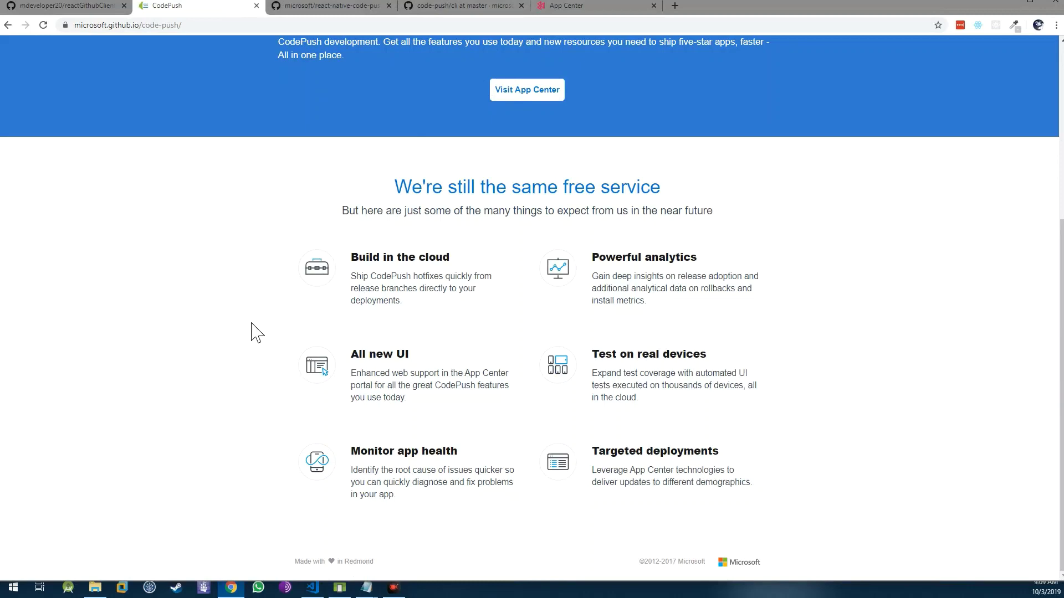
pyautogui.scroll(1, 253, 331)
pyautogui.scroll(2, 254, 332)
pyautogui.scroll(1, 254, 332)
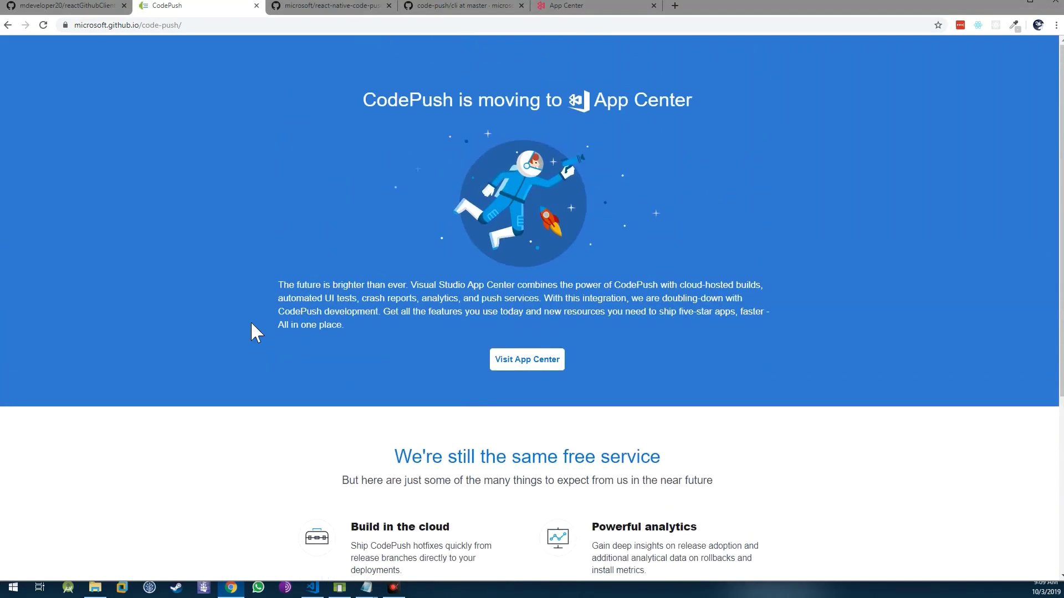
pyautogui.doubleClick(416, 101)
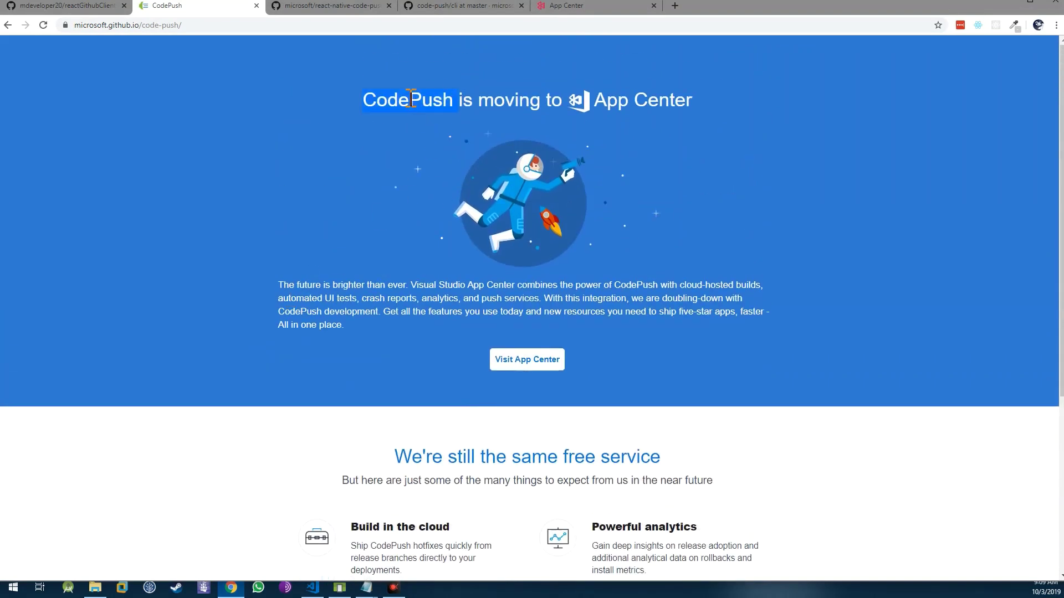